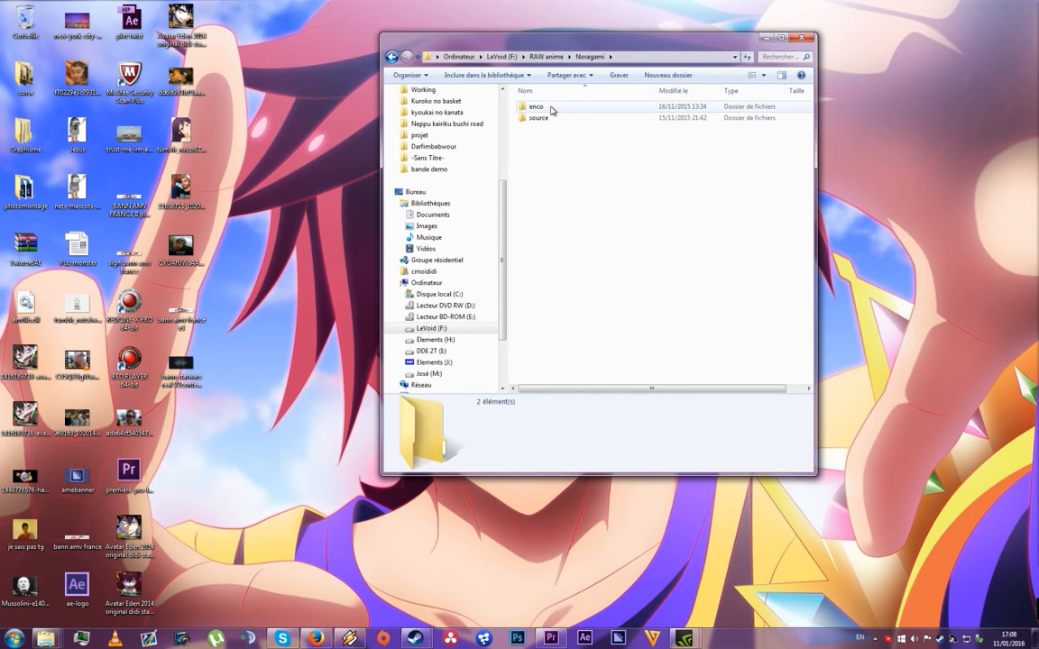
# Browse the saison 1 and saison 2 subfolders of Noragami's source folder
pyautogui.doubleClick(541, 118)
pyautogui.doubleClick(582, 106)
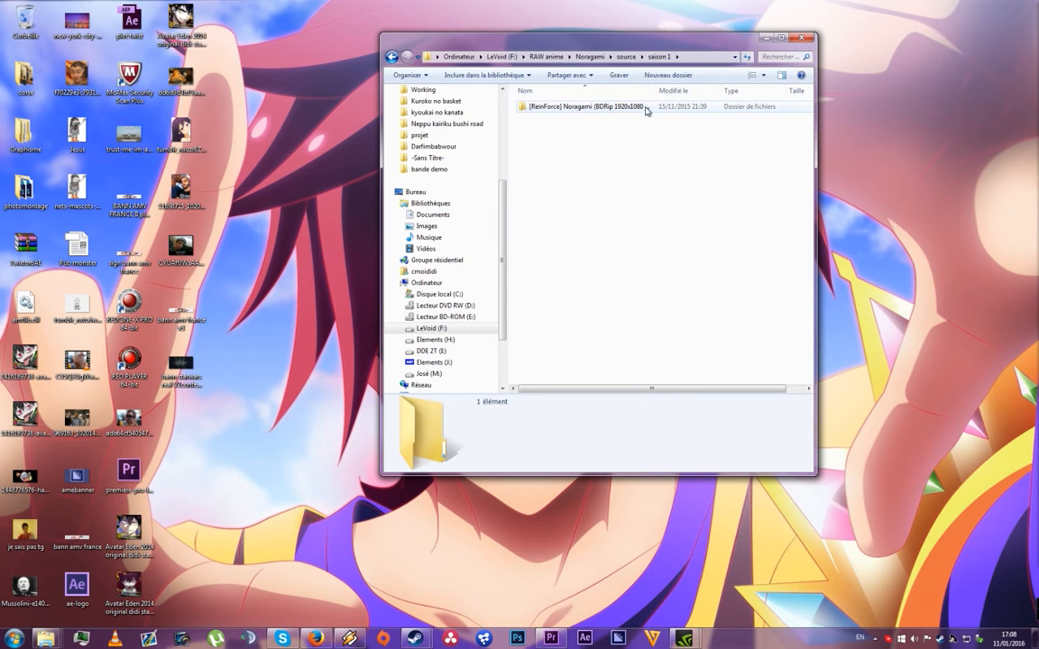
pyautogui.moveTo(655, 90); pyautogui.dragTo(741, 91)
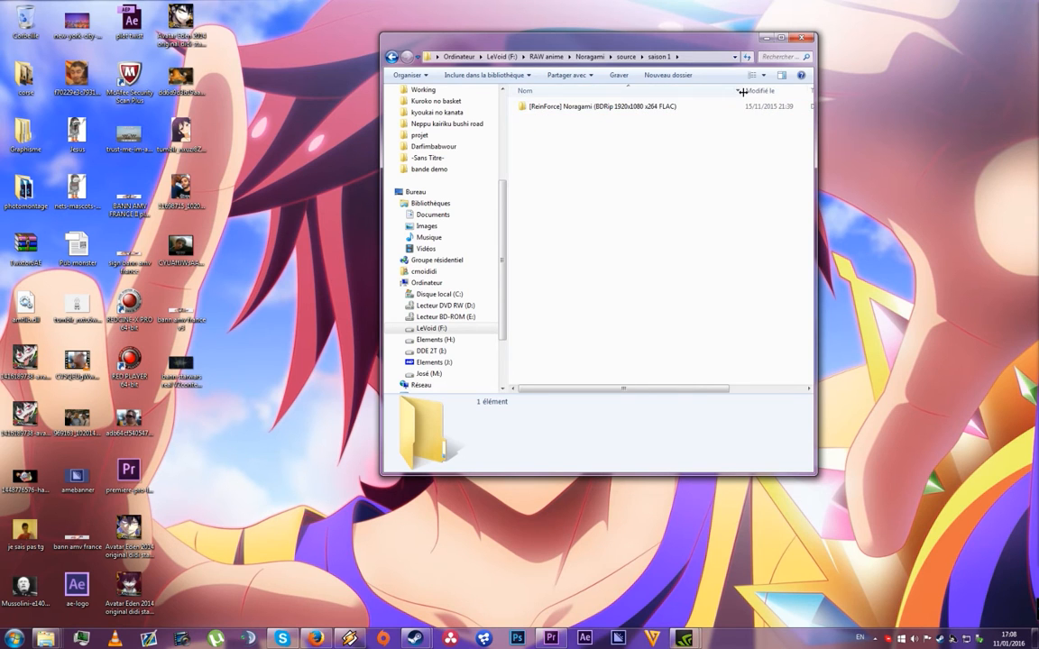
pyautogui.press('BackSpace')
pyautogui.click(544, 118)
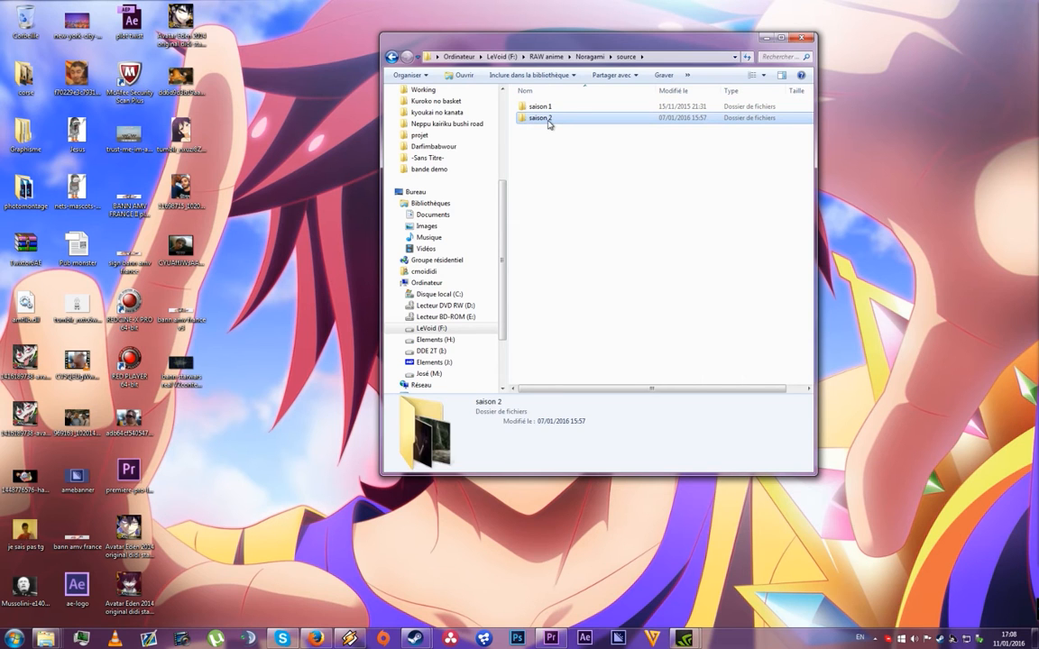
pyautogui.doubleClick(546, 118)
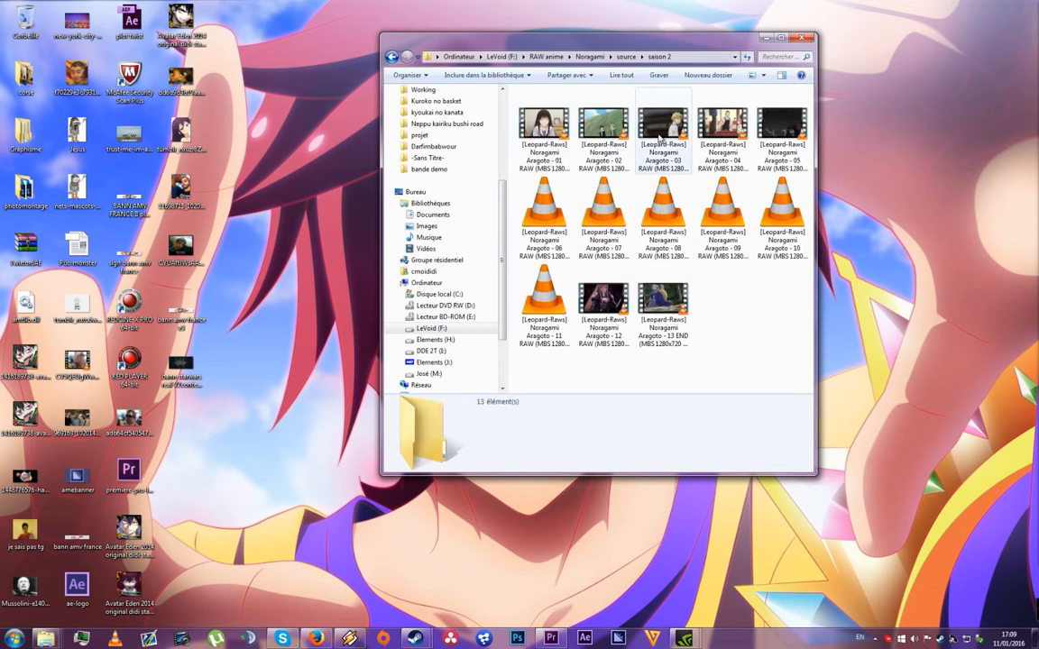
pyautogui.press('BackSpace')
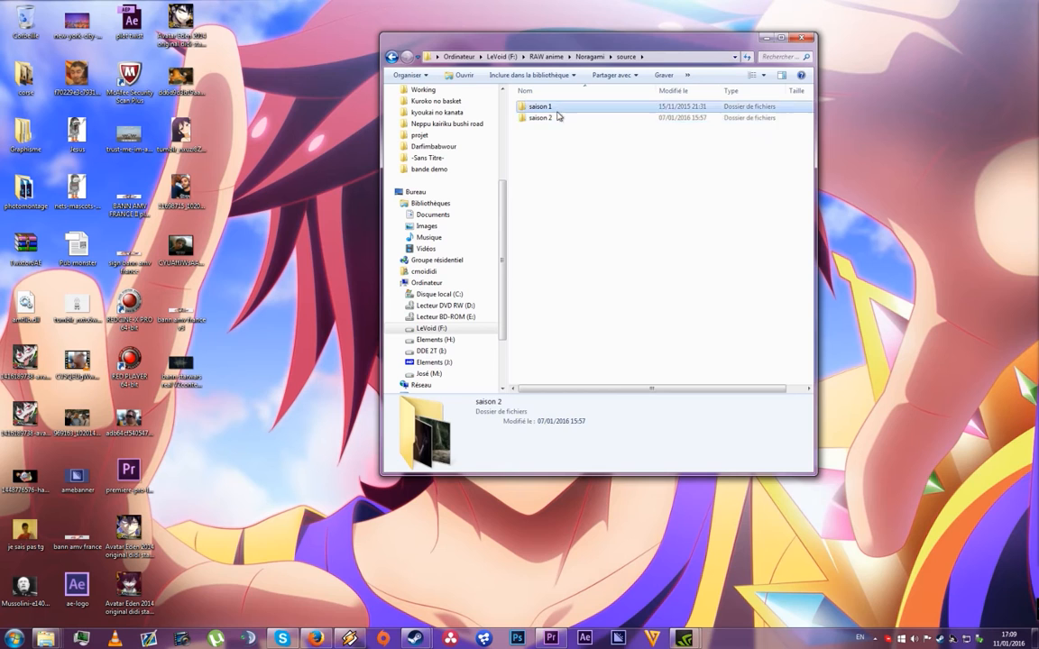
# Open the [ReinForce] Noragami folder inside saison 1 and inspect the file details of episode 03
pyautogui.doubleClick(614, 108)
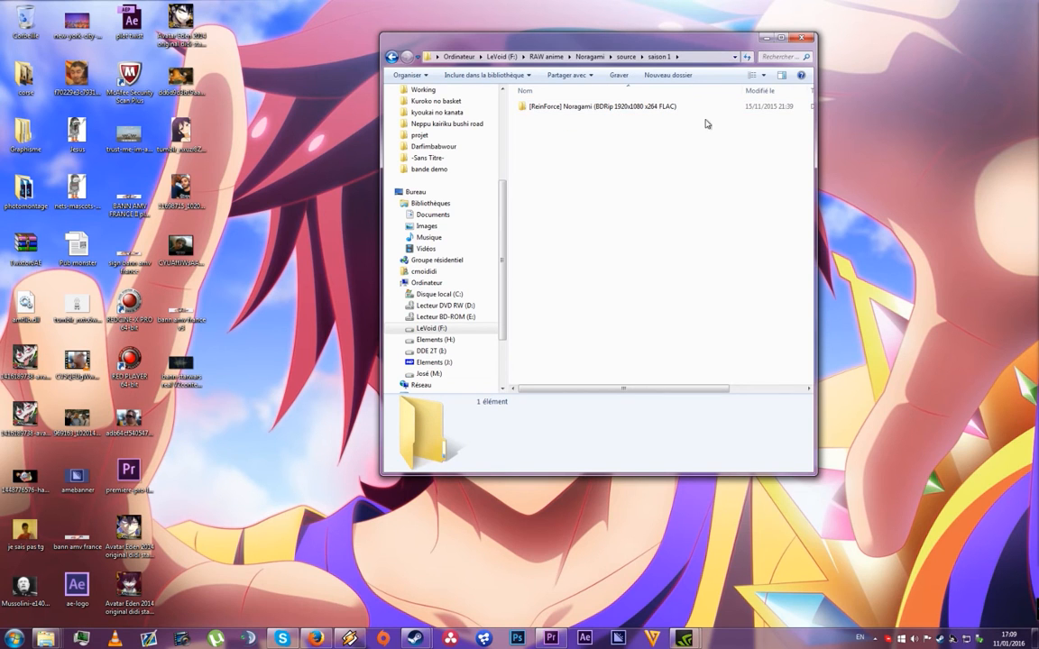
pyautogui.doubleClick(637, 109)
pyautogui.click(601, 212)
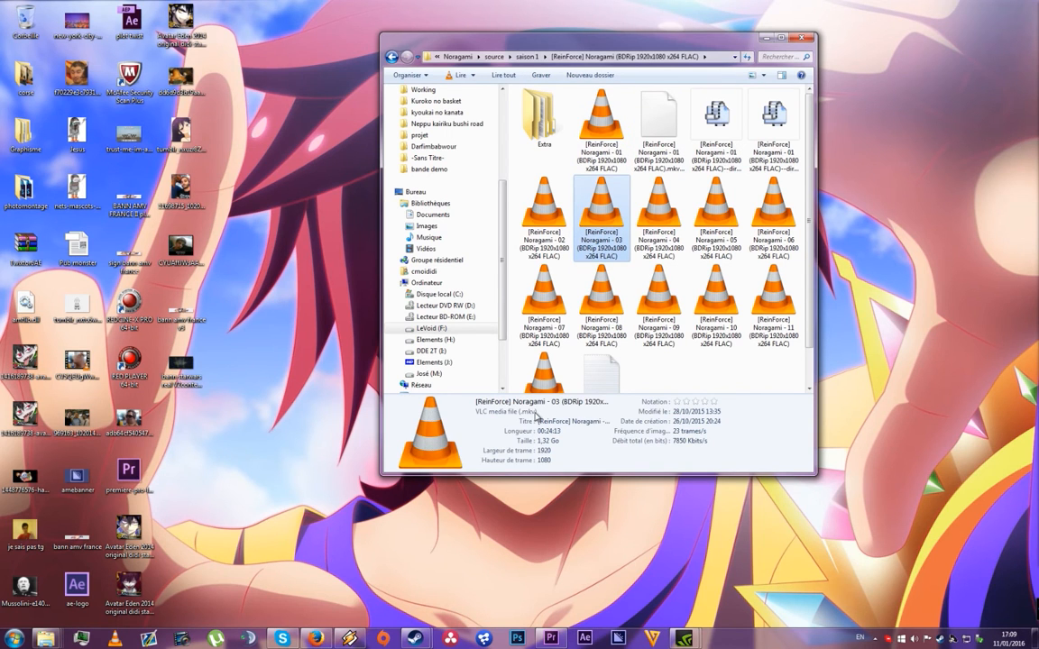
# Inspect the file details of Noragami Aragoto episode 01 in the saison 2 folder
pyautogui.click(525, 56)
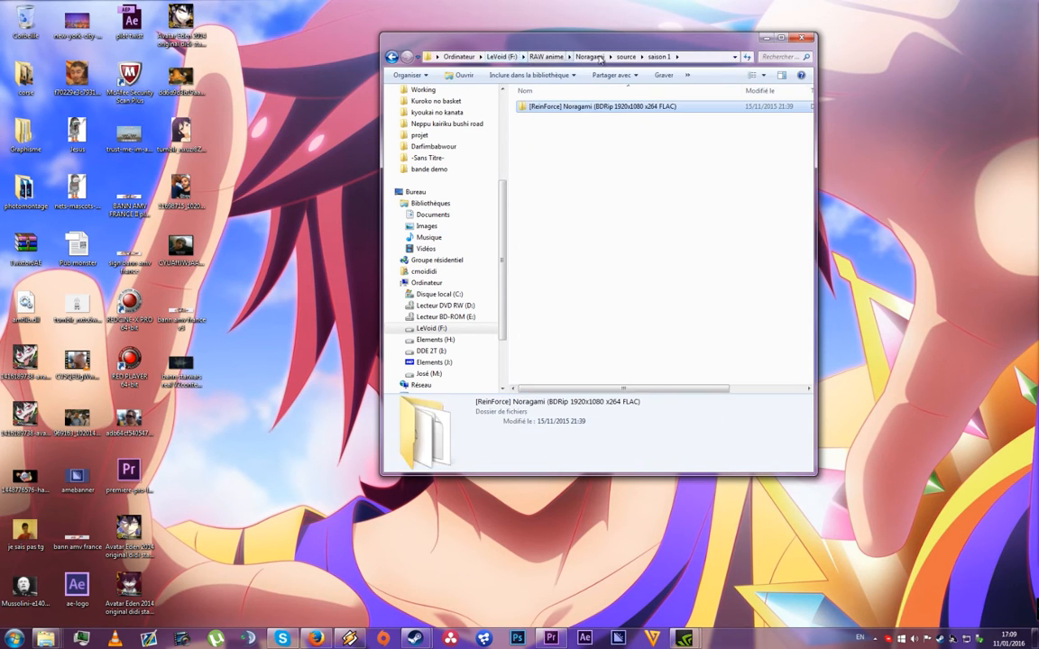
pyautogui.click(626, 56)
pyautogui.doubleClick(552, 120)
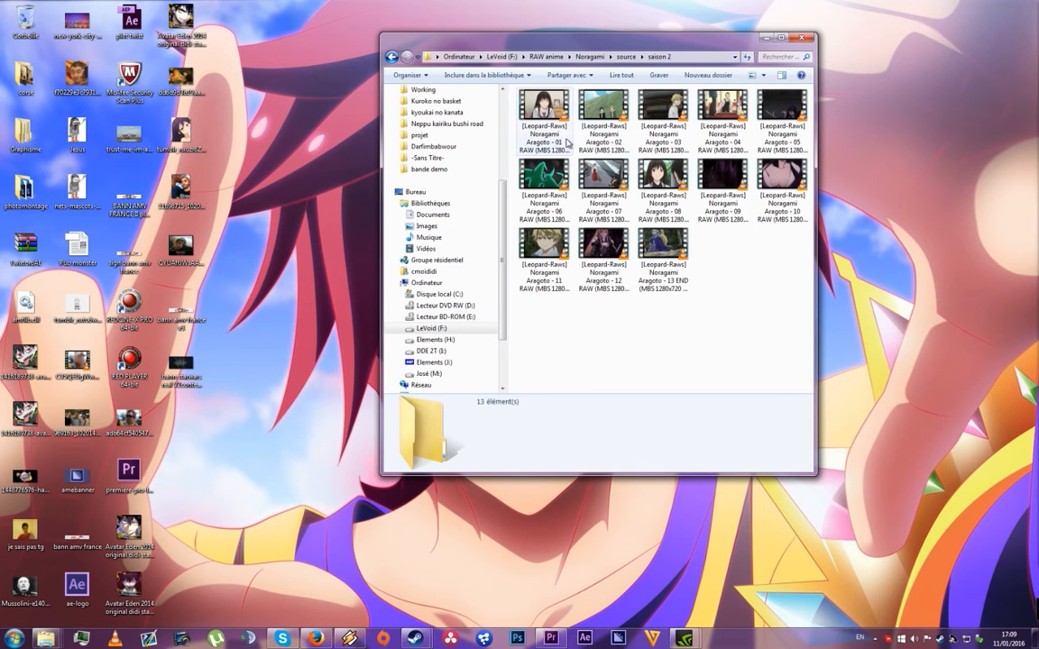
pyautogui.click(566, 140)
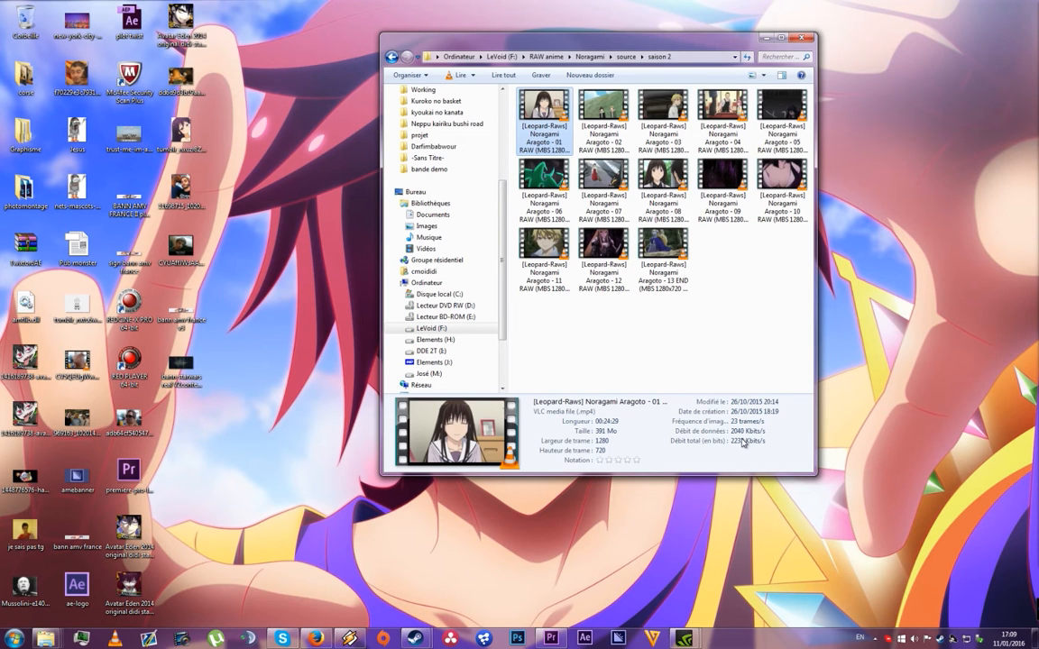
# Return to the [ReinForce] Noragami folder in saison 1 and inspect the file details of episode 01
pyautogui.click(392, 57)
pyautogui.doubleClick(564, 109)
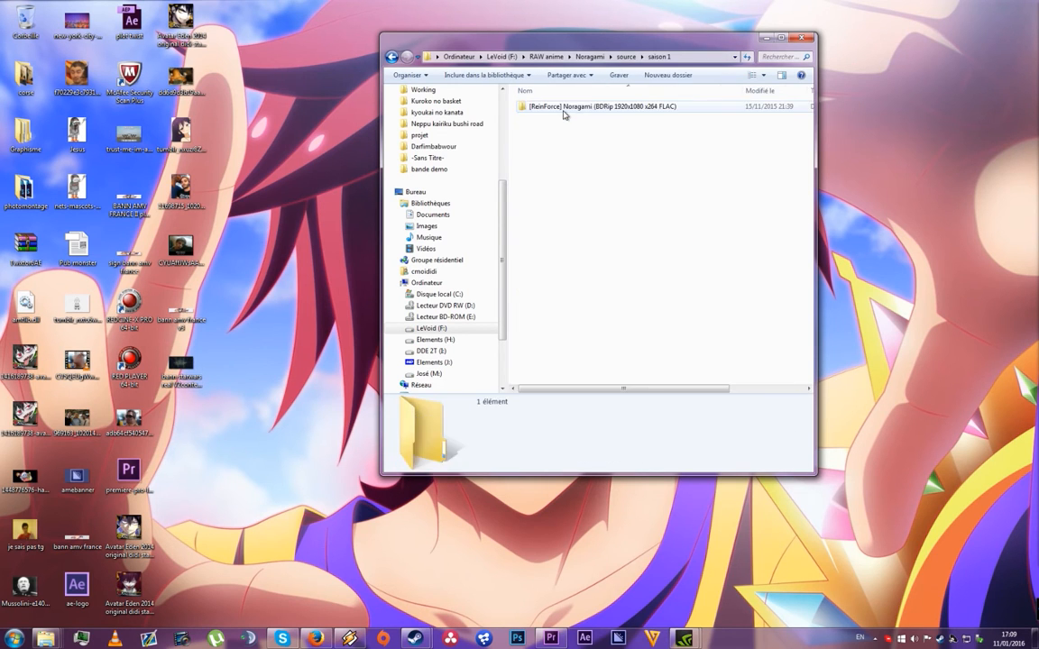
pyautogui.click(566, 110)
pyautogui.doubleClick(566, 109)
pyautogui.click(600, 136)
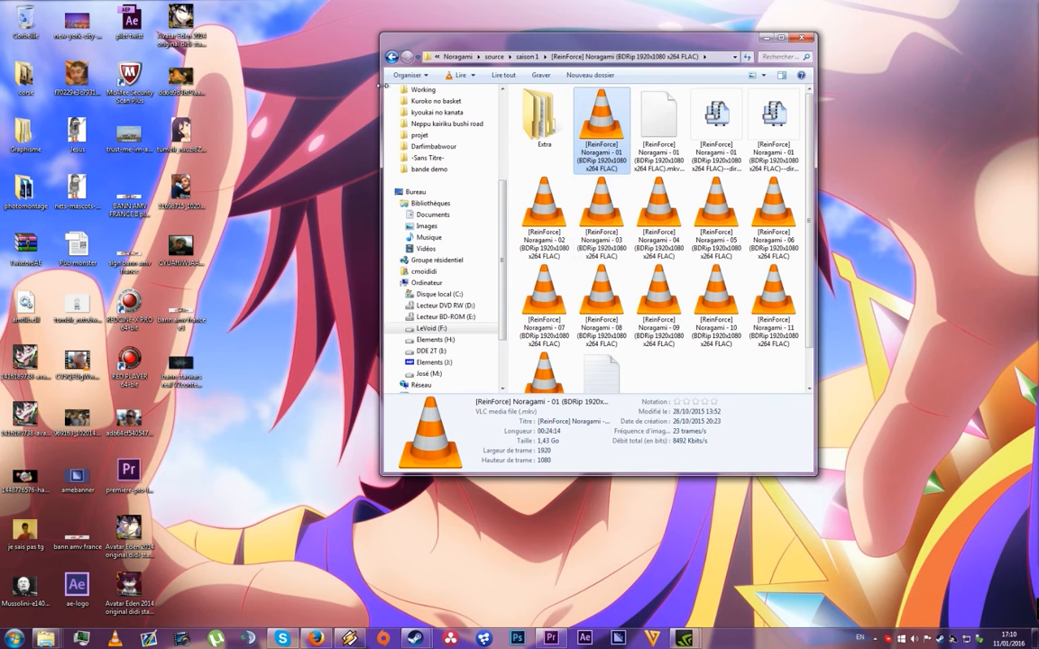
# Show the [ReinForce] Noragami folder and the saison 2 folder in two separate windows arranged side by side
pyautogui.click(493, 57)
pyautogui.rightClick(552, 107)
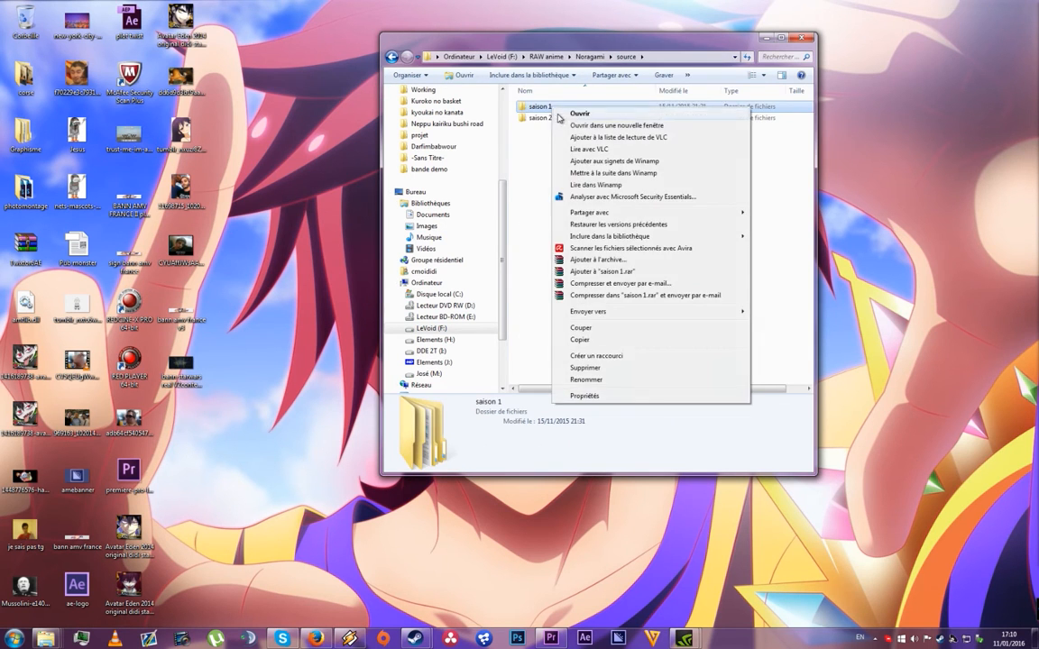
pyautogui.click(582, 126)
pyautogui.doubleClick(296, 109)
pyautogui.click(592, 151)
pyautogui.doubleClick(543, 118)
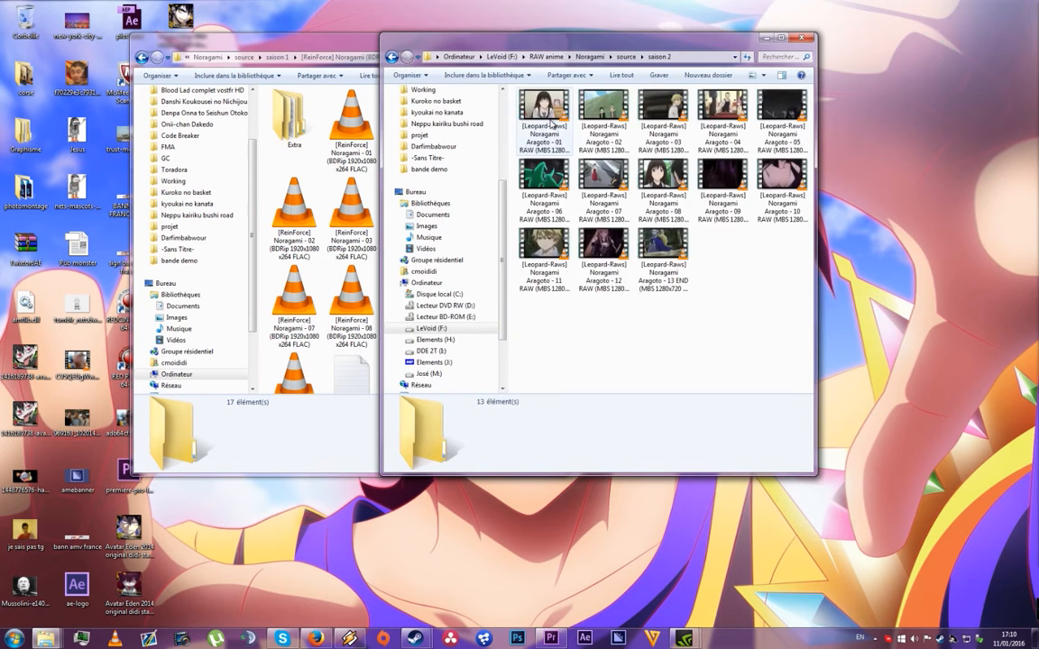
pyautogui.moveTo(618, 41); pyautogui.dragTo(796, 42)
pyautogui.moveTo(467, 43); pyautogui.dragTo(438, 48)
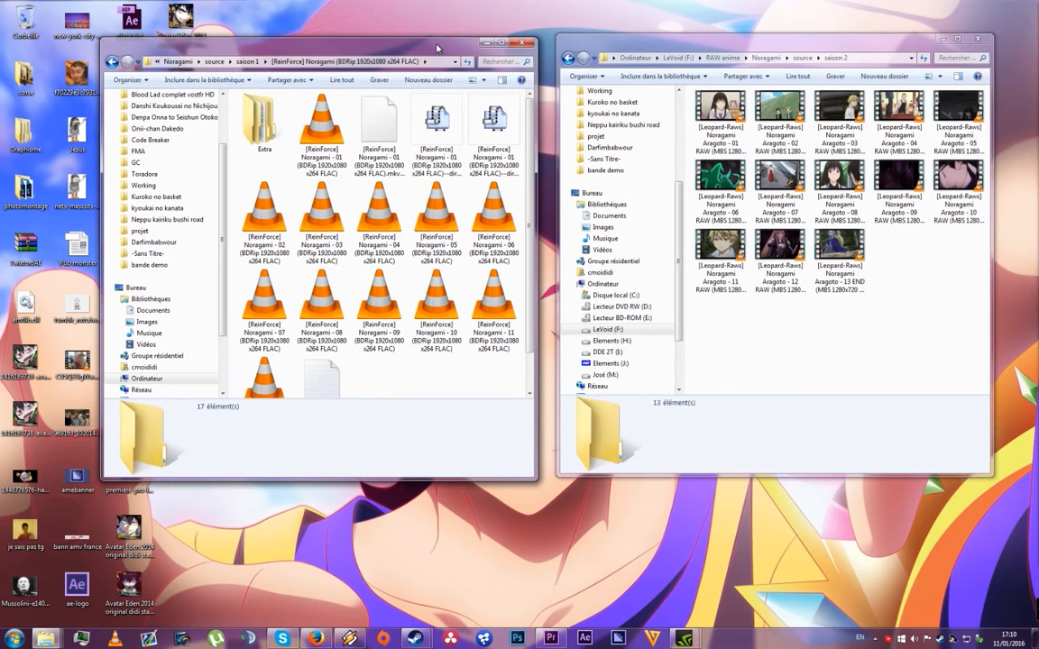
# Launch Freemake Video Converter and add the [ReinForce] Noragami - 01 file to its conversion list
pyautogui.click(303, 131)
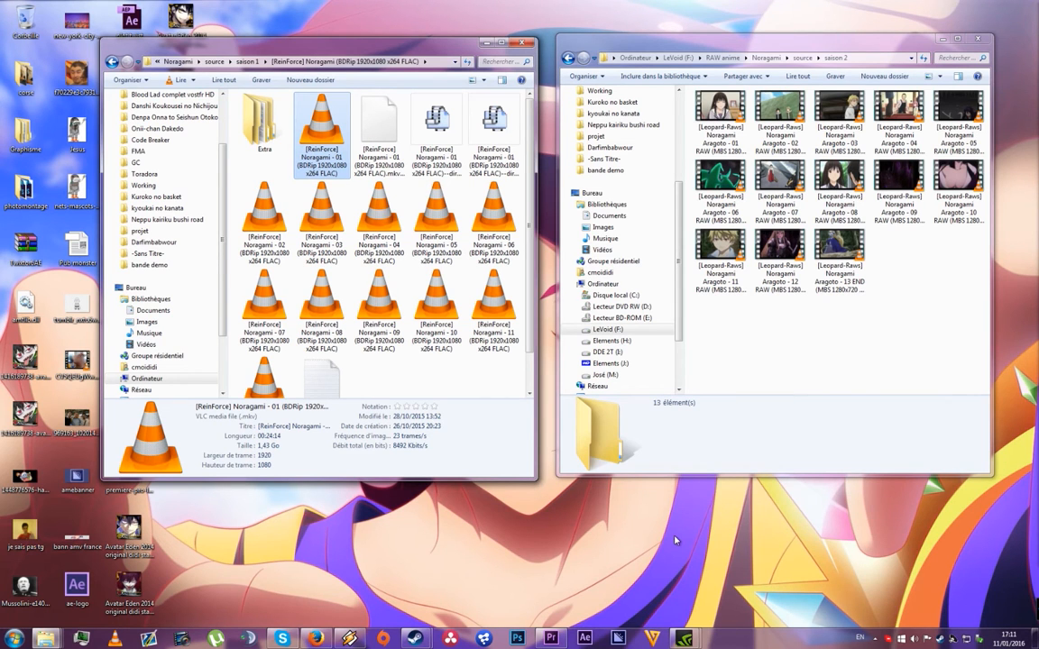
pyautogui.rightClick(650, 642)
pyautogui.click(651, 641)
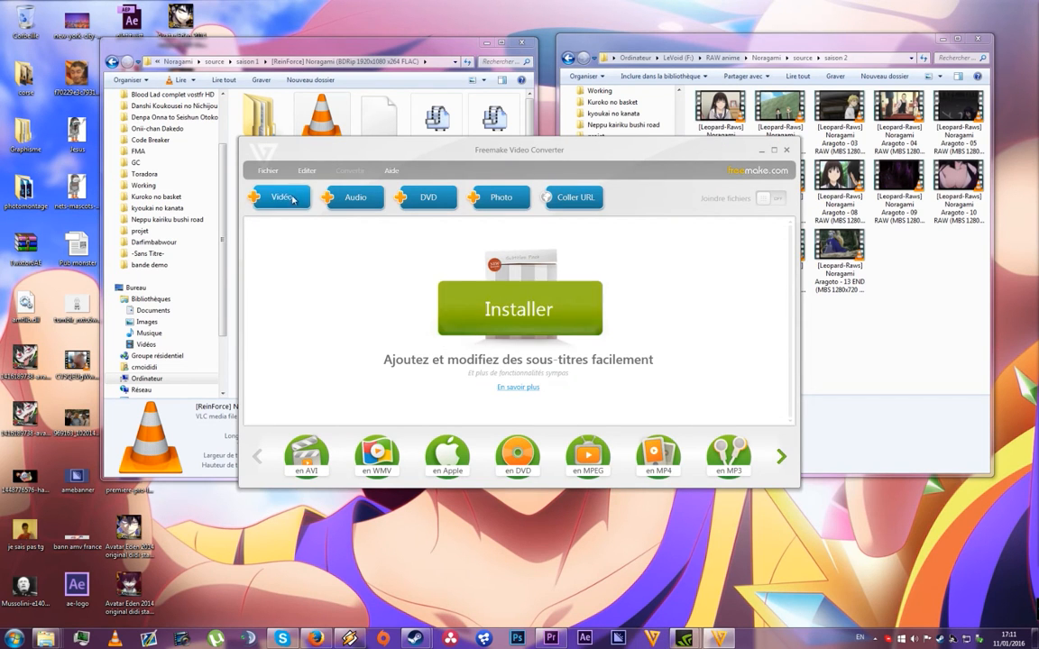
pyautogui.click(329, 114)
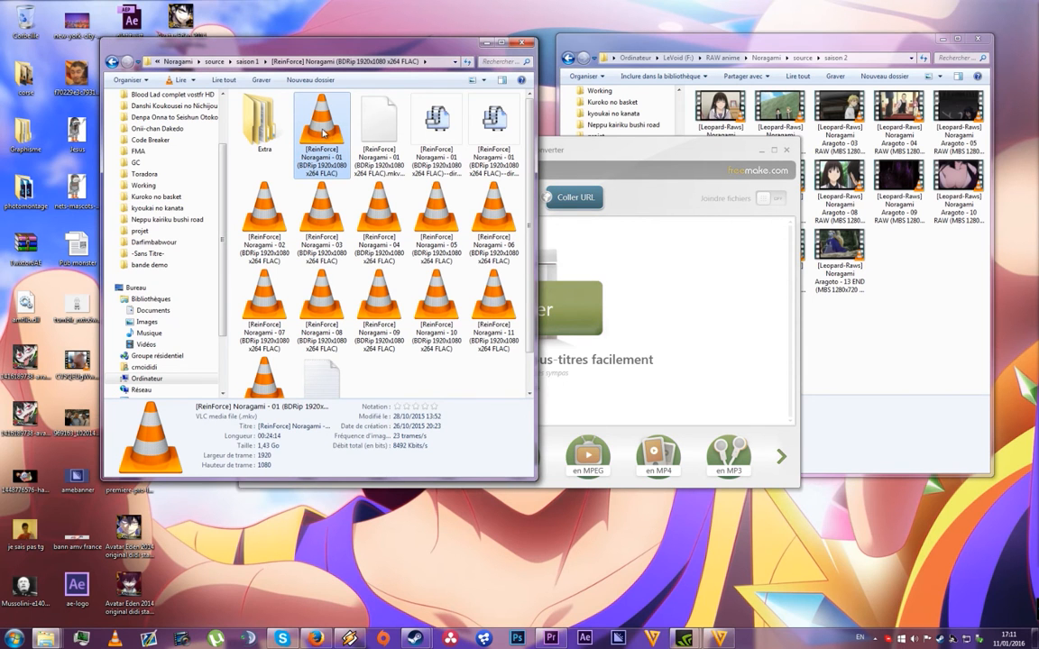
pyautogui.moveTo(651, 152); pyautogui.dragTo(722, 154)
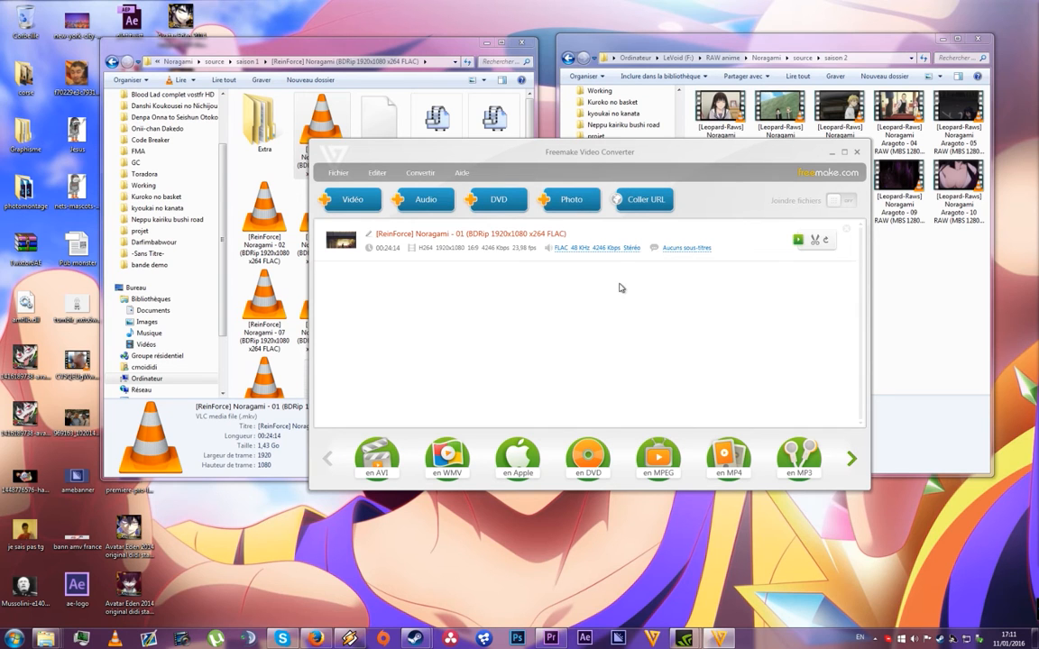
# Create a custom MP4 output profile titled "test" with the Original image size and the H.264 video codec
pyautogui.click(736, 463)
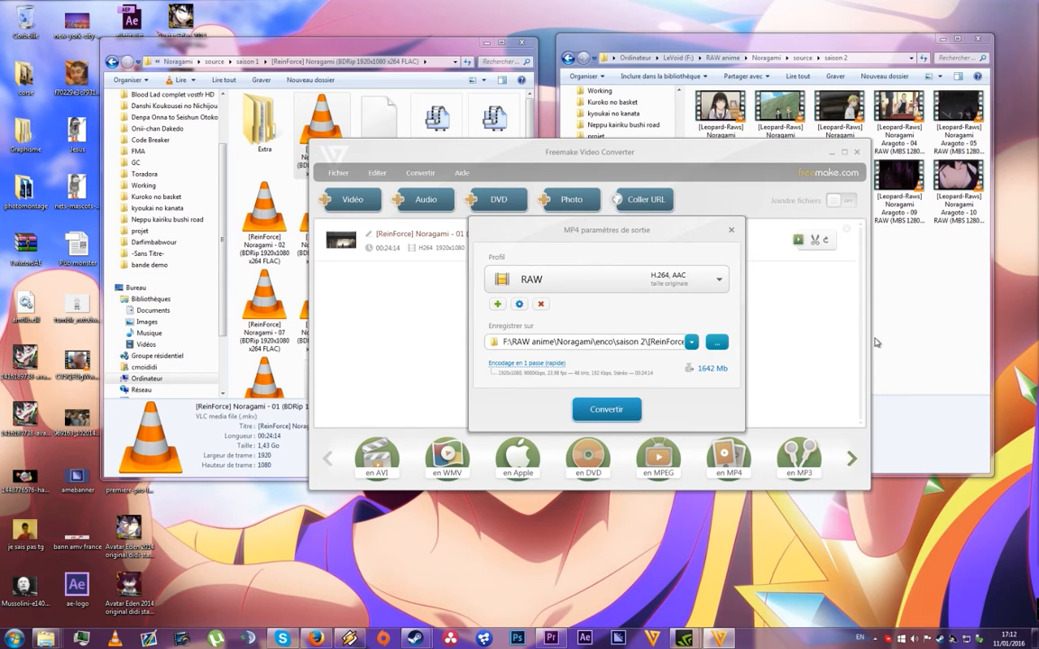
pyautogui.click(720, 281)
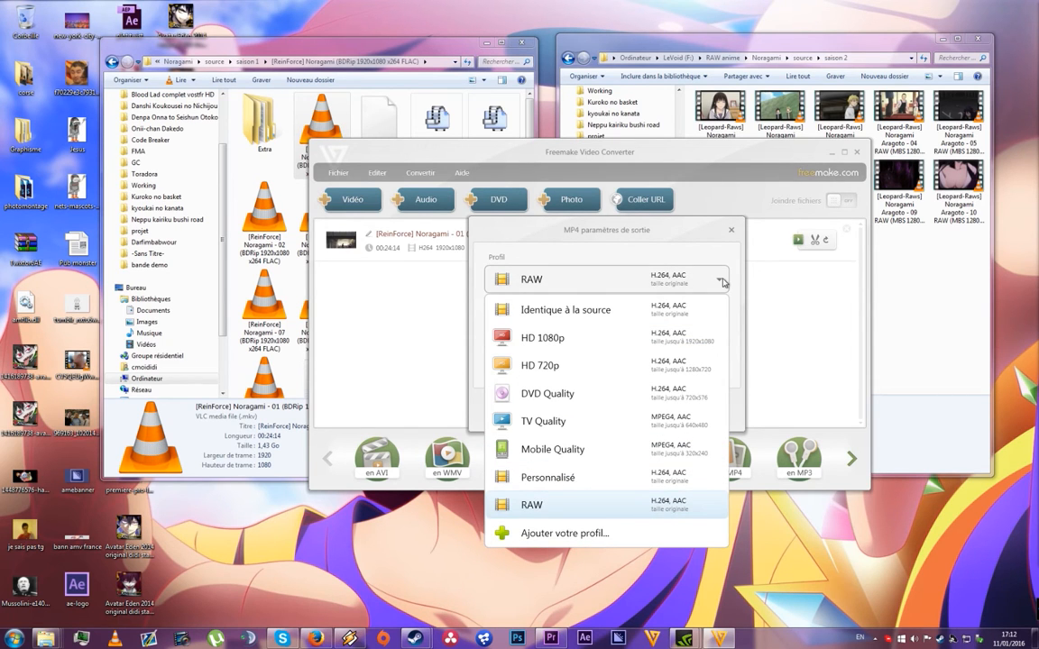
pyautogui.click(510, 477)
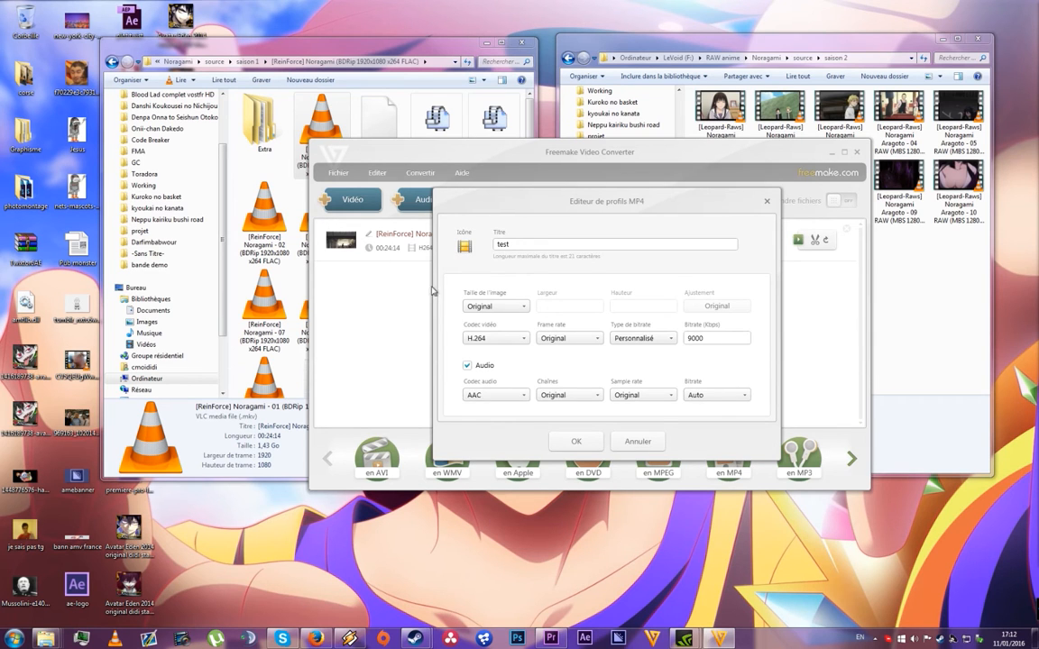
pyautogui.click(487, 304)
pyautogui.click(544, 277)
pyautogui.click(508, 339)
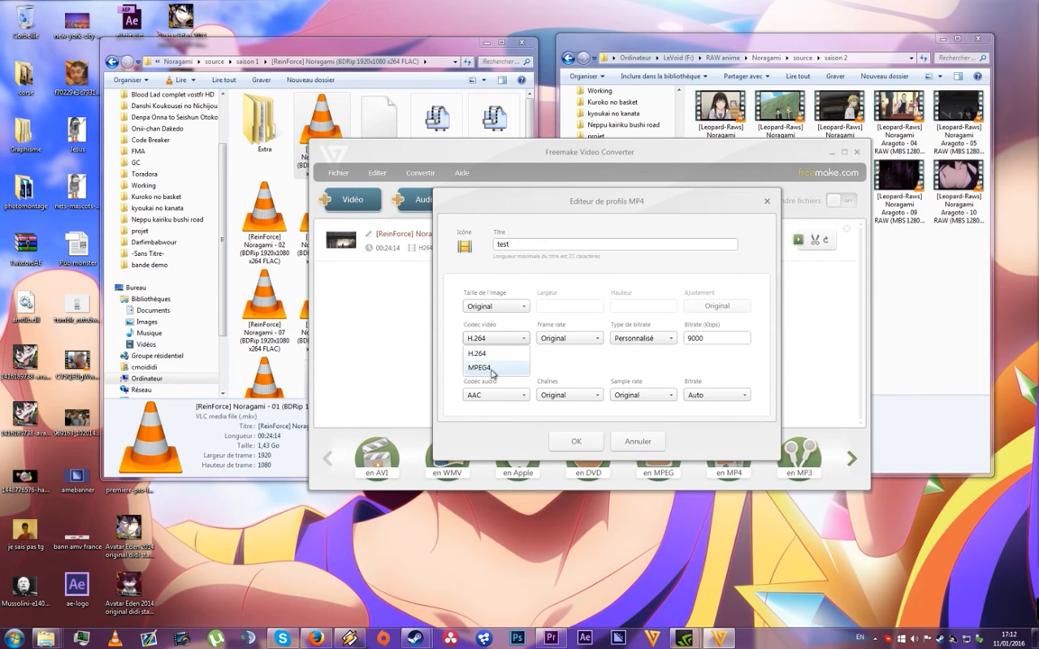
pyautogui.click(482, 353)
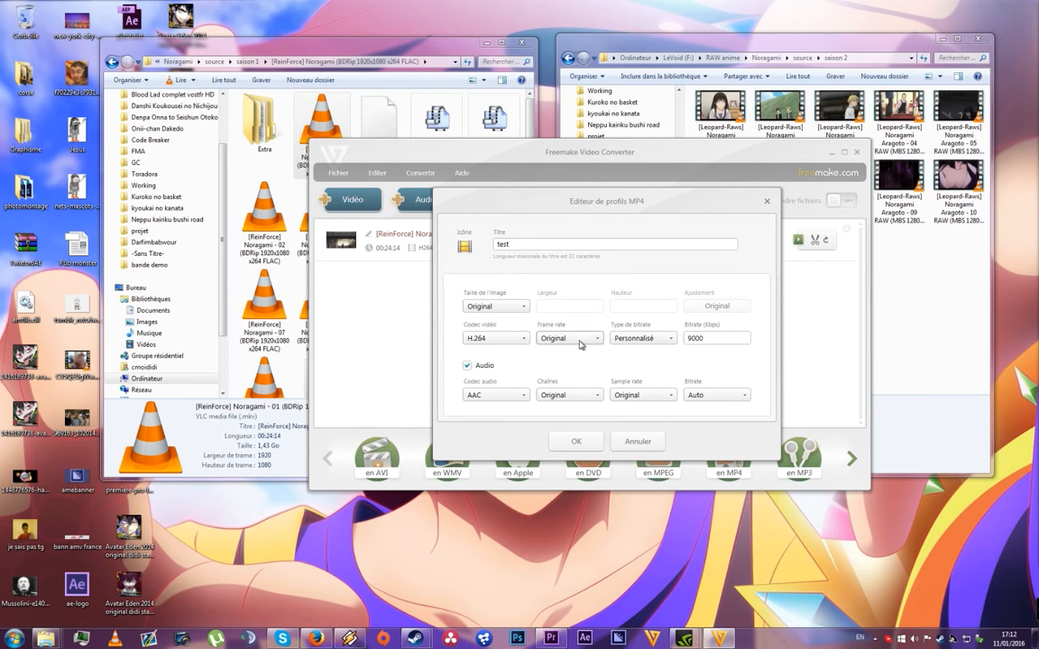
# Use the Personnalisé bitrate type in the test profile and set its video bitrate to 8500 Kbps
pyautogui.click(663, 339)
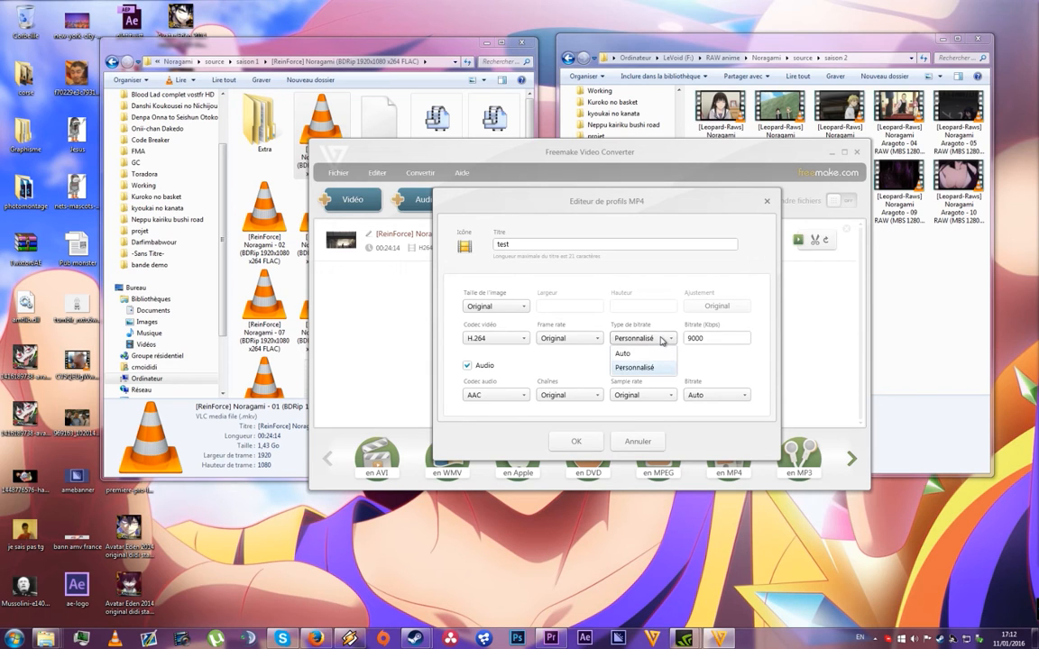
pyautogui.click(651, 351)
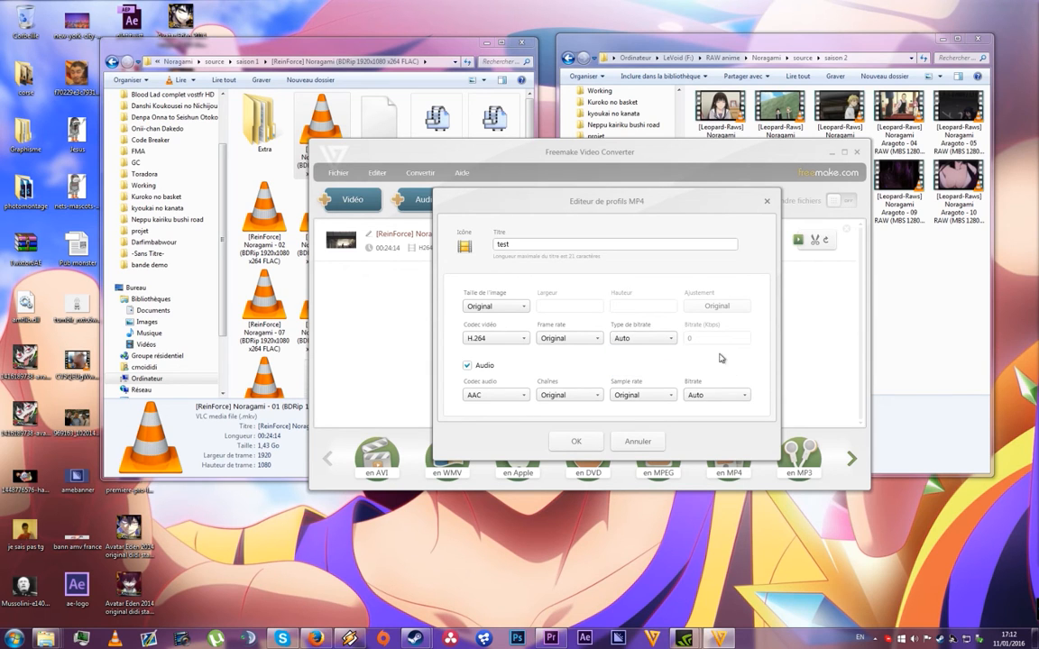
pyautogui.click(655, 339)
pyautogui.click(670, 369)
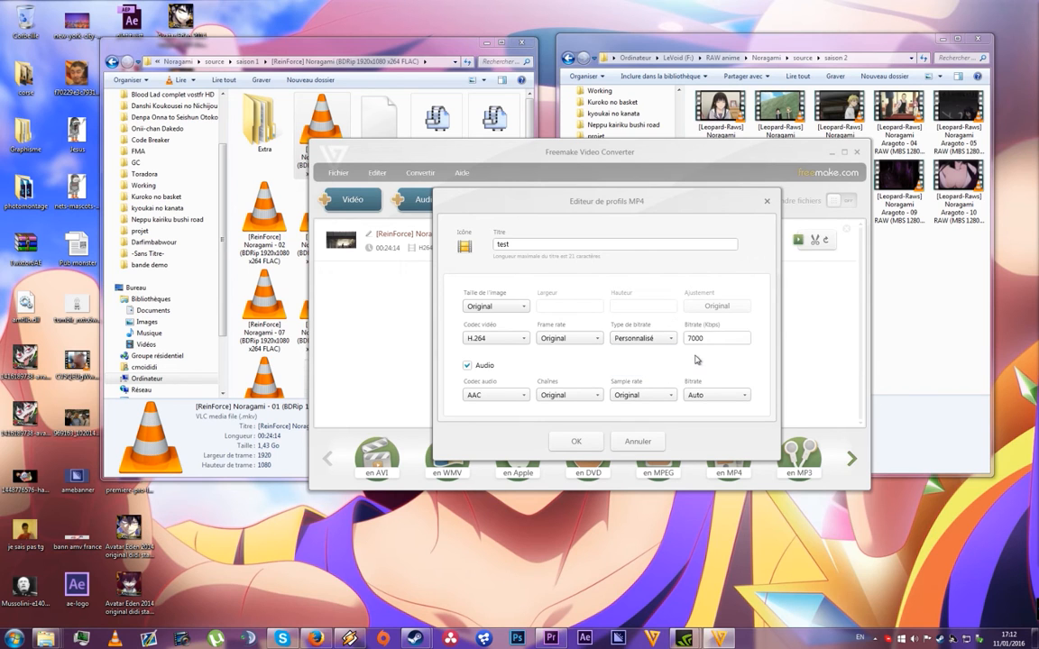
pyautogui.doubleClick(700, 339)
pyautogui.moveTo(717, 338); pyautogui.dragTo(672, 335)
pyautogui.click(712, 336)
pyautogui.moveTo(569, 204); pyautogui.dragTo(734, 245)
pyautogui.click(325, 108)
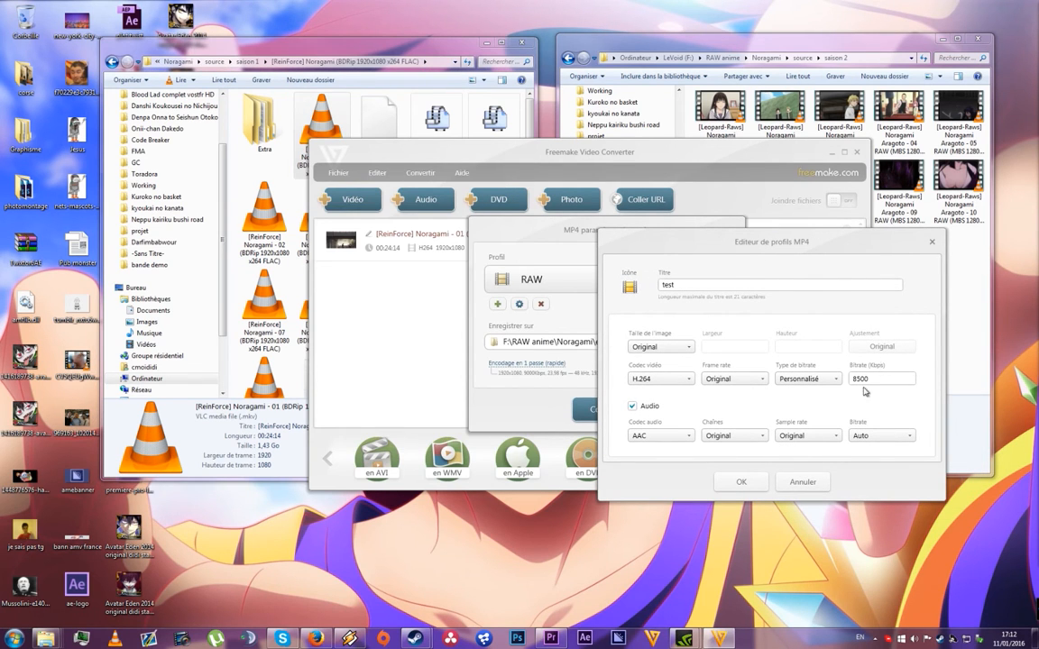
# Disable audio and save the test profile, reviewing the save destinations before closing the MP4 output settings
pyautogui.click(642, 406)
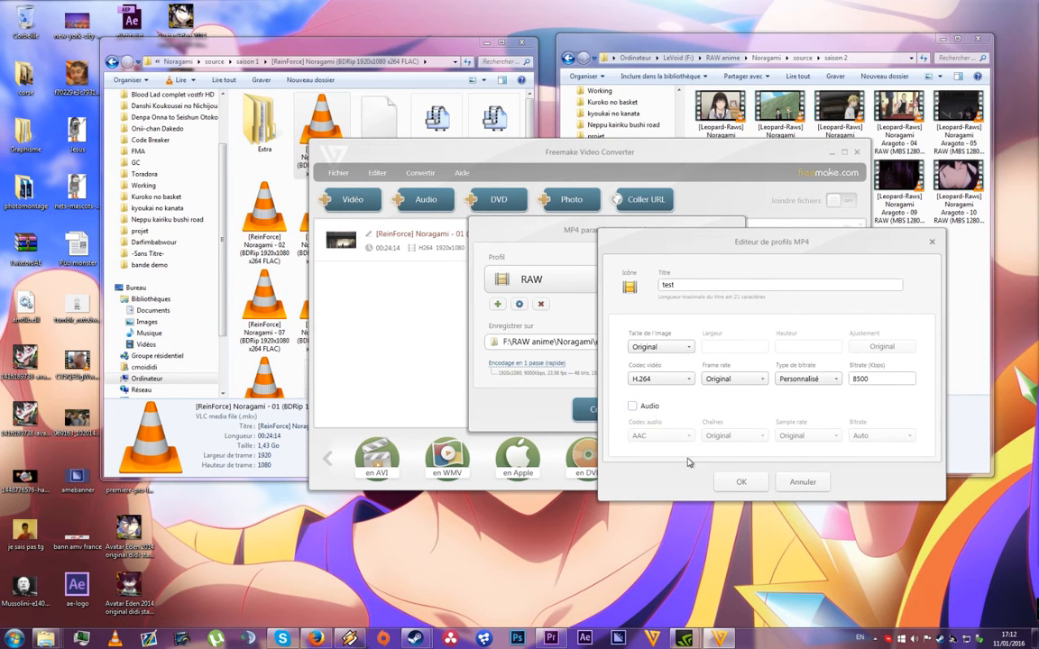
pyautogui.click(741, 482)
pyautogui.click(692, 343)
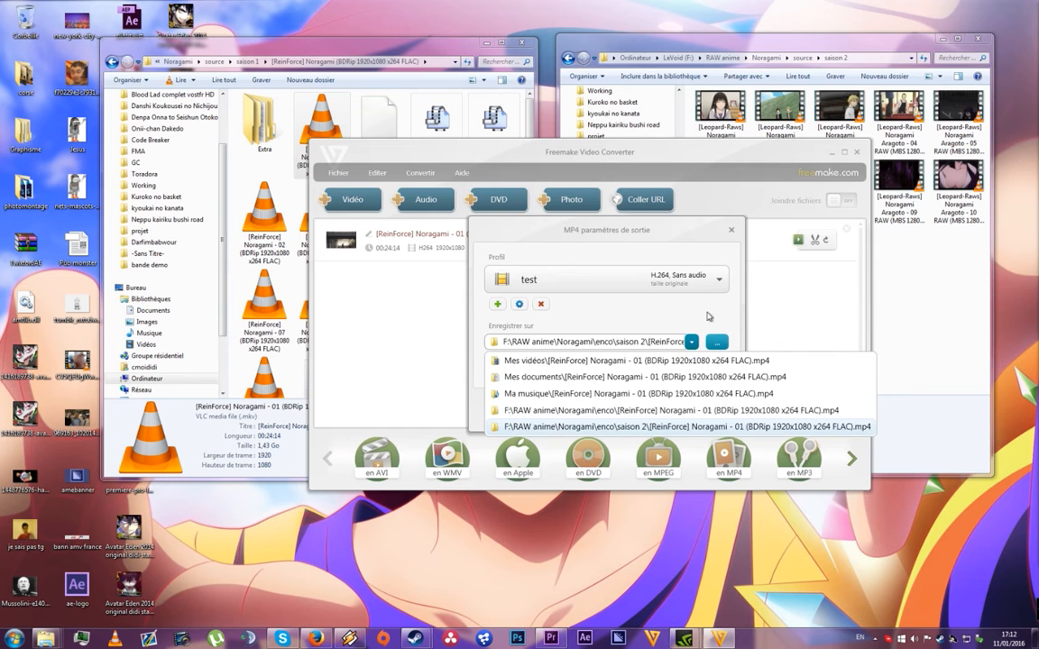
pyautogui.click(709, 316)
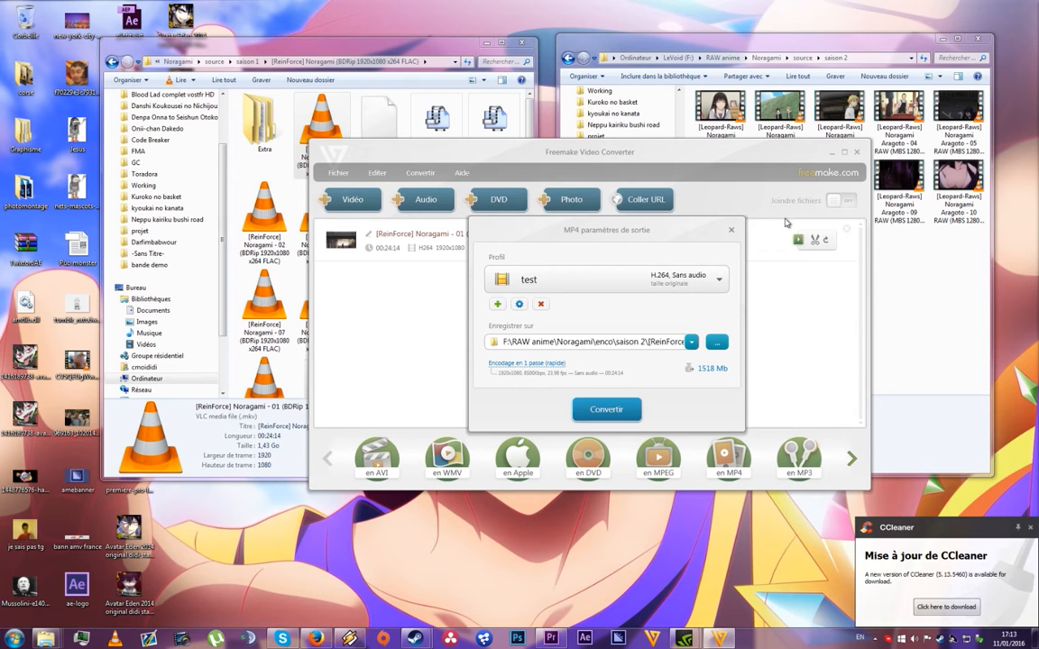
pyautogui.click(731, 231)
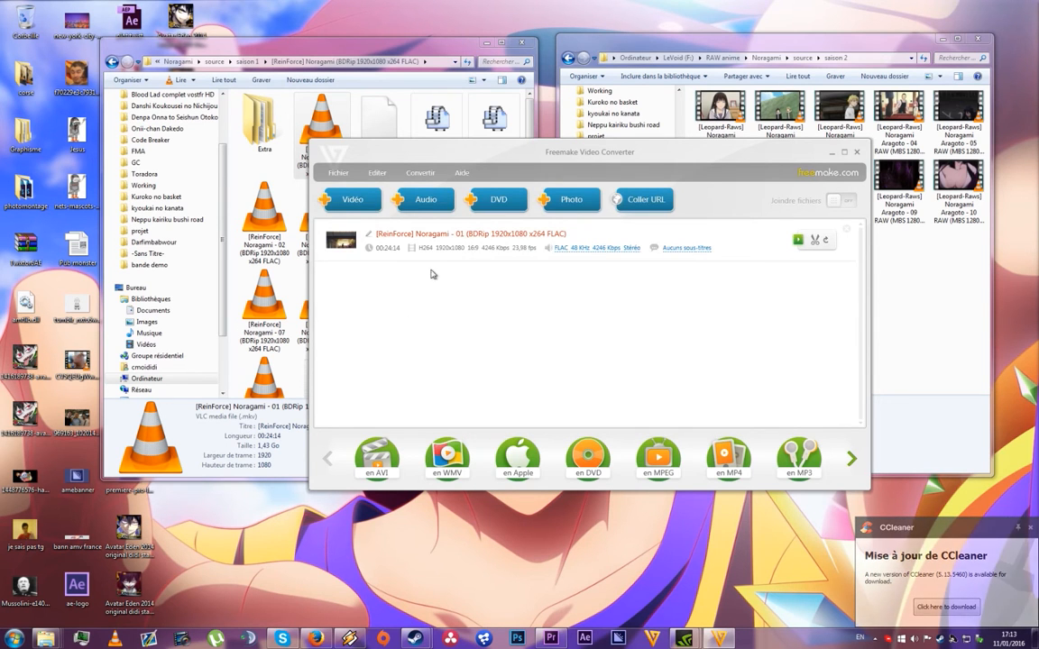
# Add the [ReinForce] Noragami episodes 02 to 12 to the conversion list
pyautogui.click(277, 204)
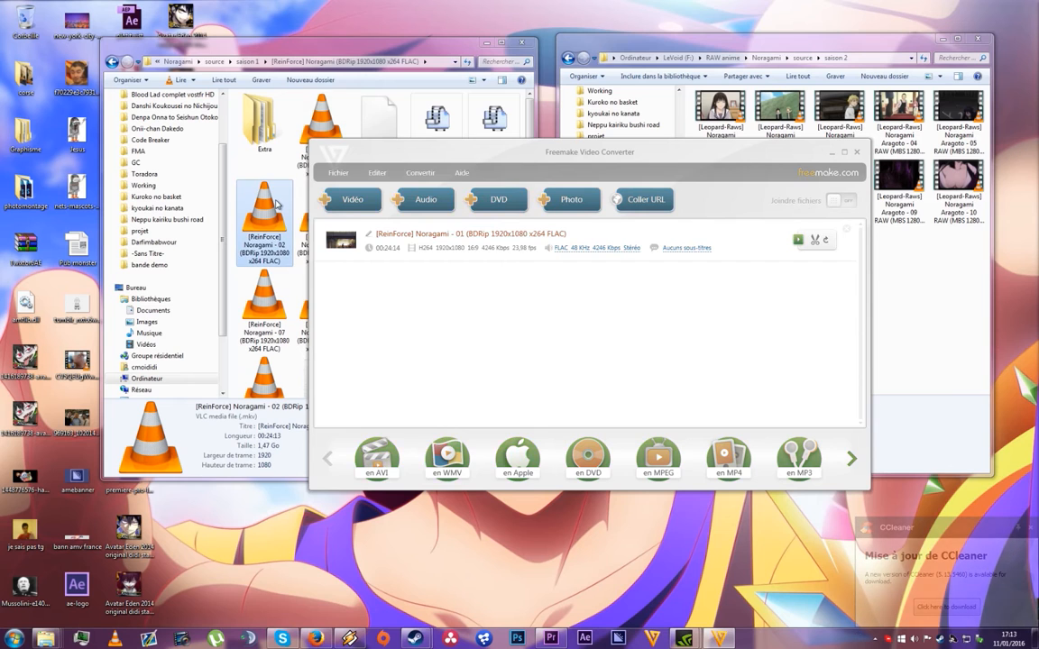
pyautogui.moveTo(492, 257); pyautogui.dragTo(622, 333)
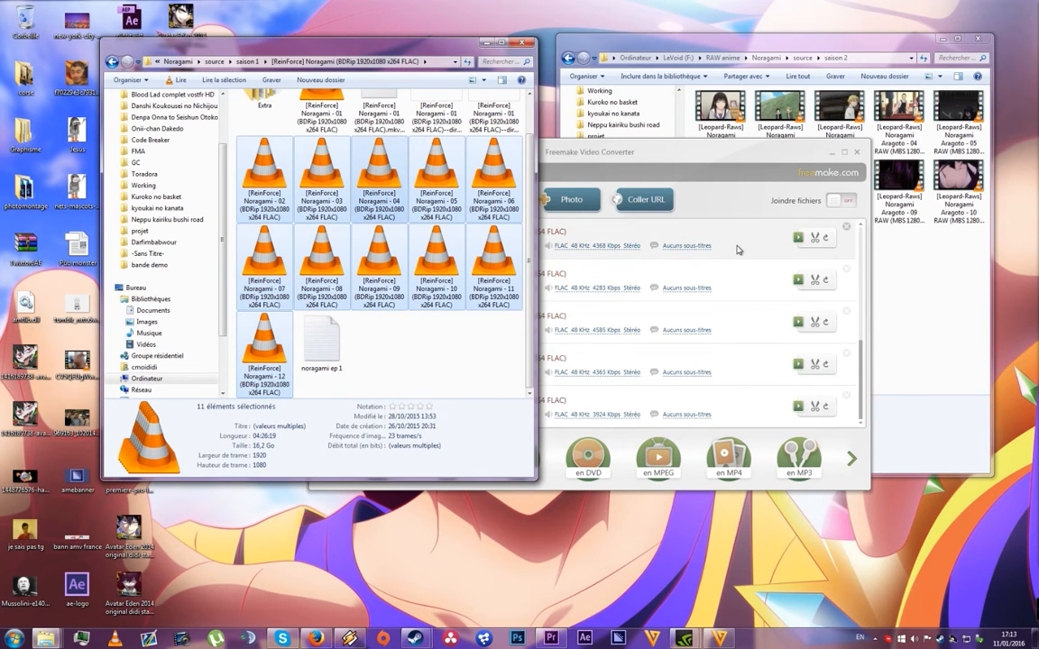
pyautogui.click(739, 463)
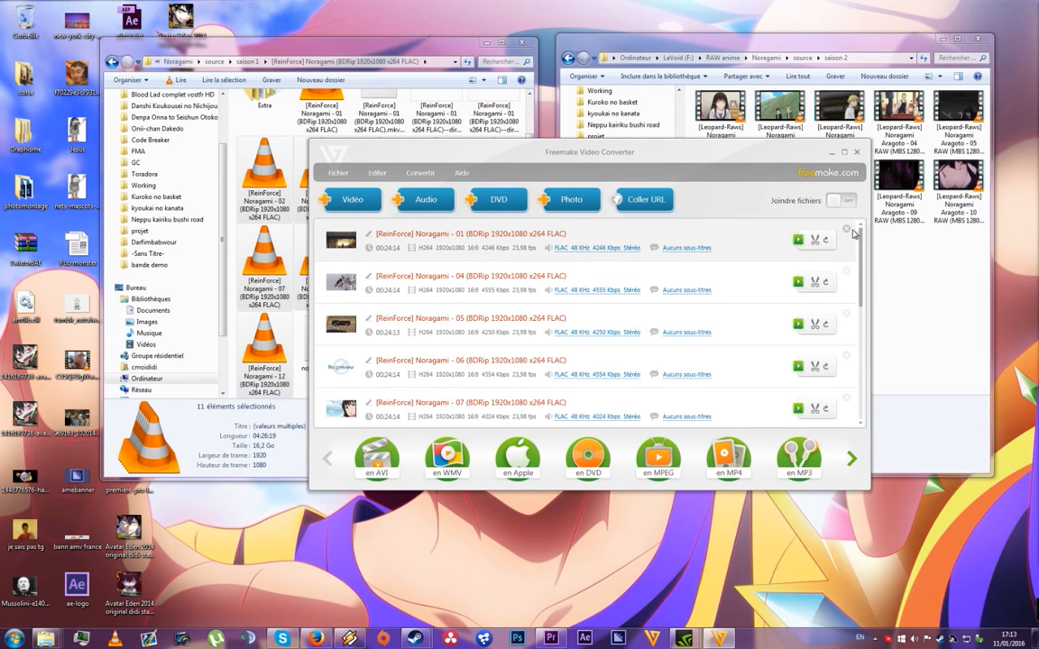
# Close Freemake Video Converter and open the enco folder inside the Noragami folder
pyautogui.click(857, 160)
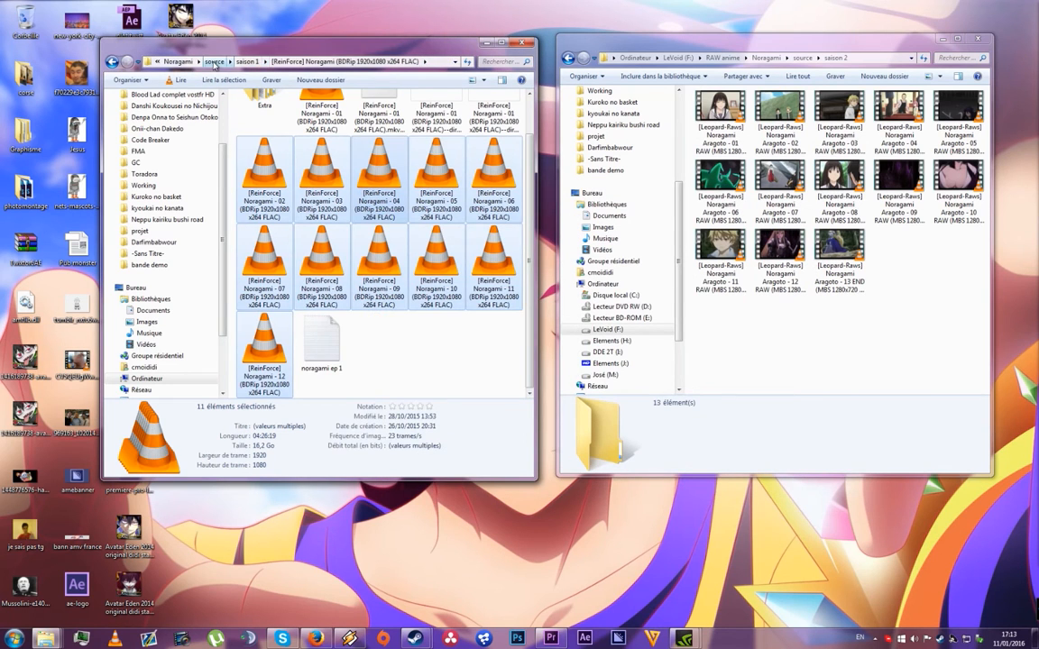
pyautogui.click(214, 64)
pyautogui.click(309, 63)
pyautogui.doubleClick(267, 110)
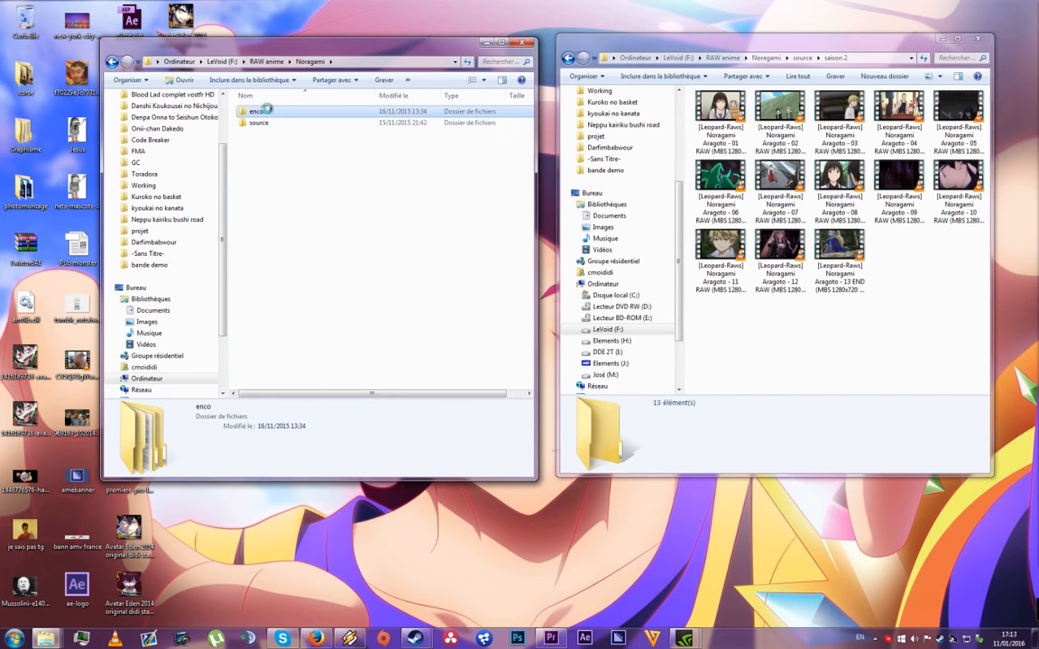
# Compare the file details of encoded Noragami episodes 01 and 03 with those of Leopard-Raws Noragami Aragoto episode 01
pyautogui.click(311, 152)
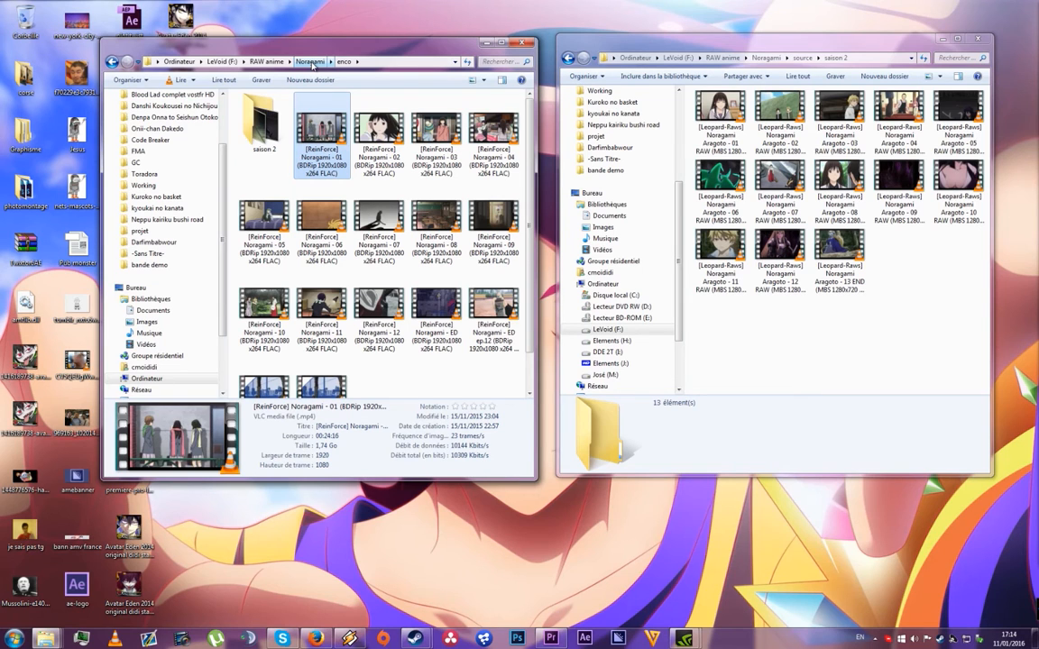
pyautogui.click(429, 154)
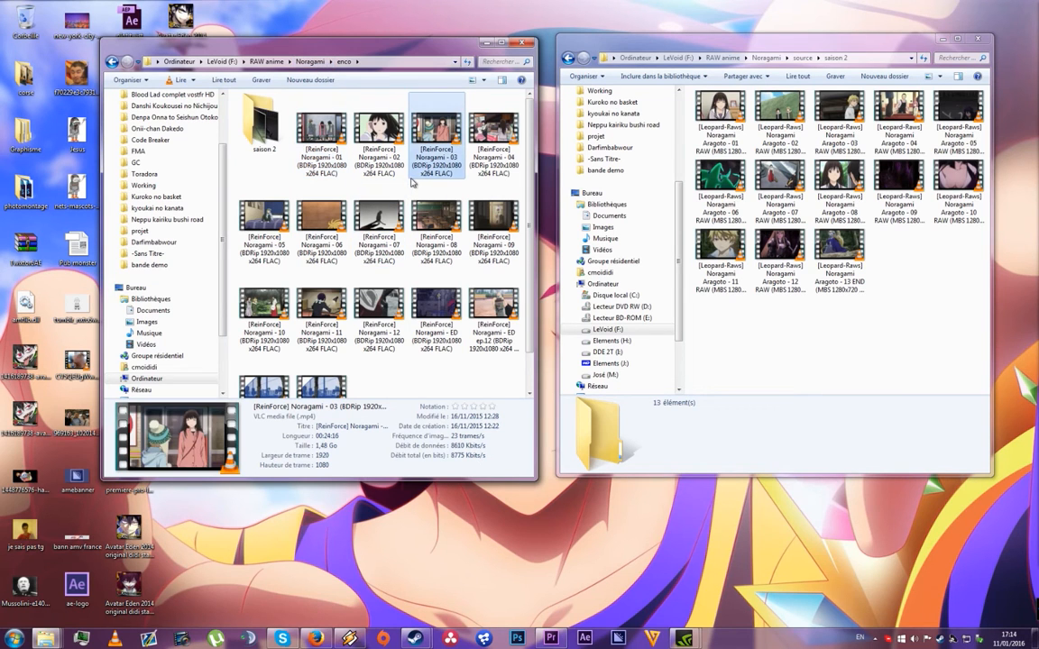
pyautogui.click(394, 356)
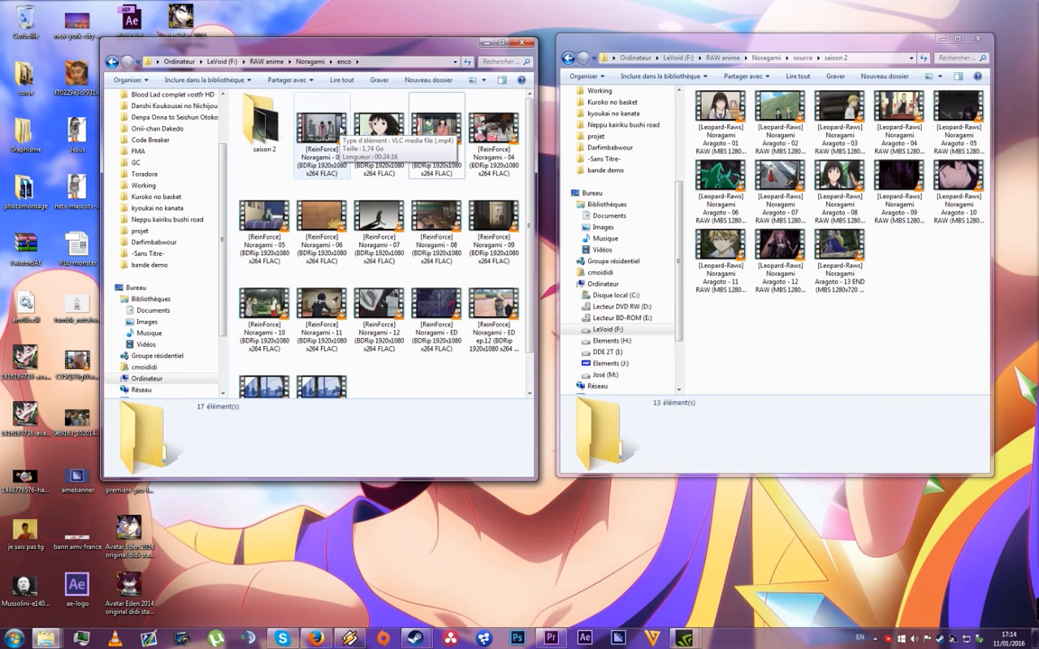
pyautogui.click(719, 113)
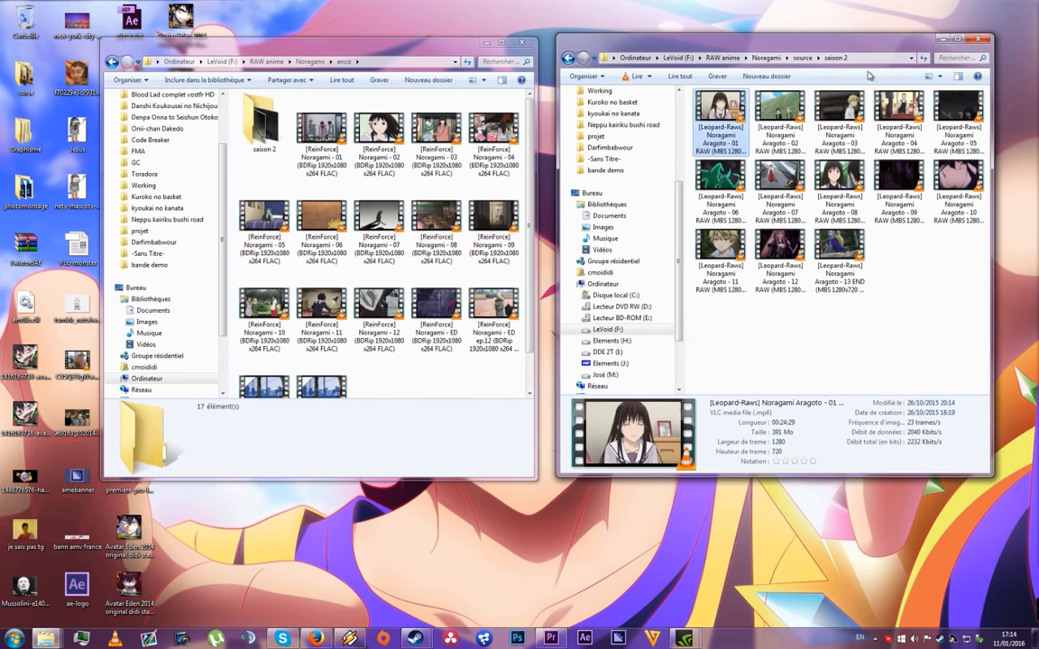
pyautogui.moveTo(848, 44); pyautogui.dragTo(835, 49)
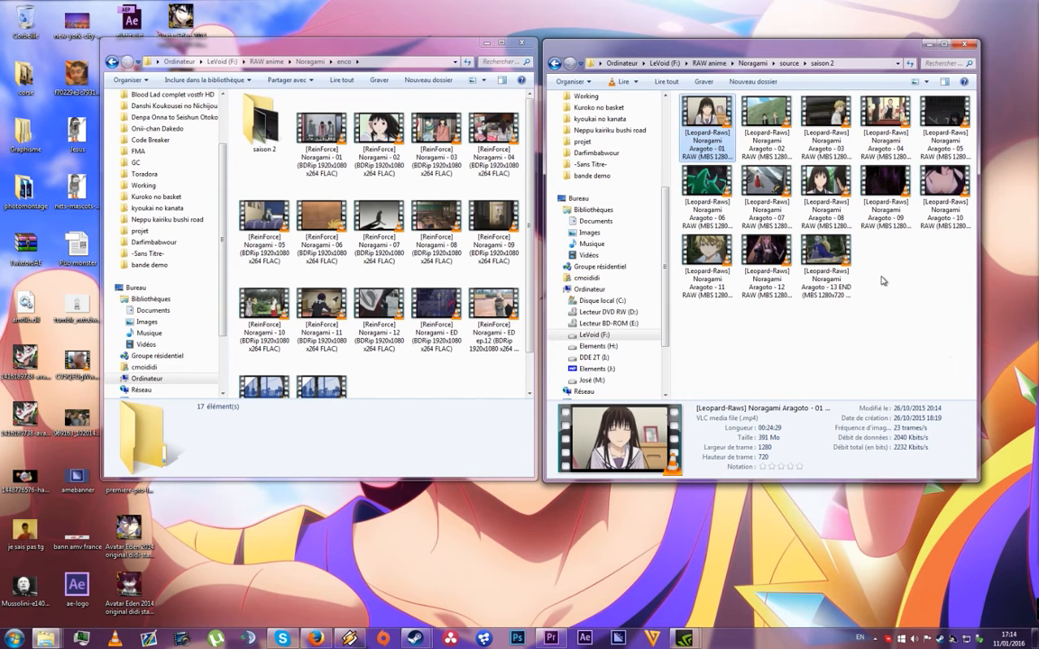
pyautogui.moveTo(948, 355); pyautogui.dragTo(860, 338)
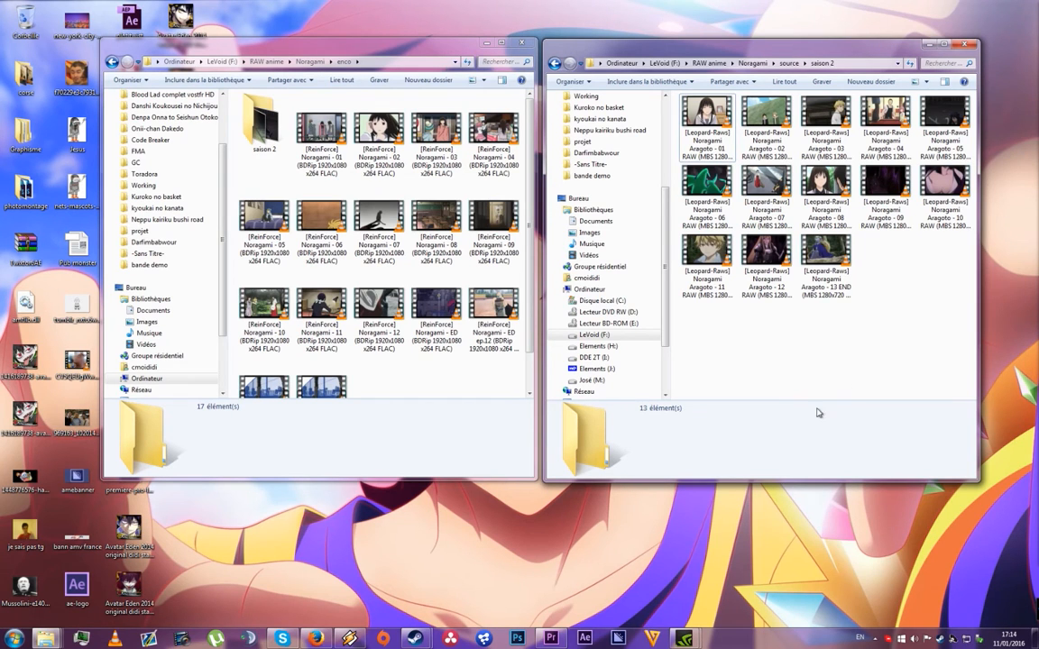
# Switch to Adobe Premiere Pro and resize the workspace, making the Project panel slightly narrower and the upper panels taller
pyautogui.click(551, 638)
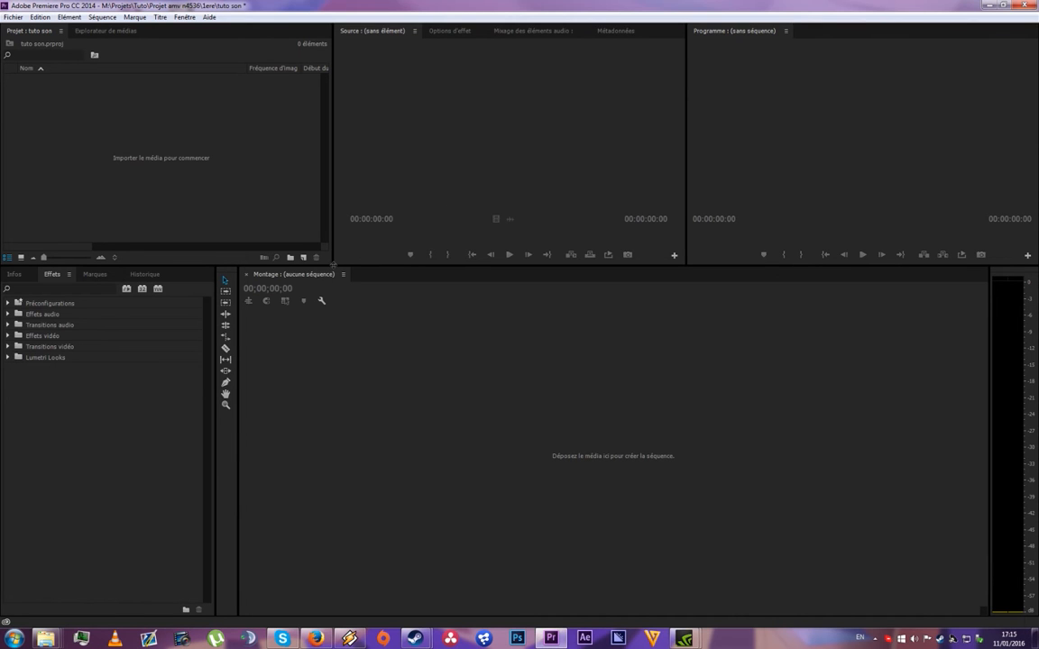
pyautogui.moveTo(334, 264); pyautogui.dragTo(302, 321)
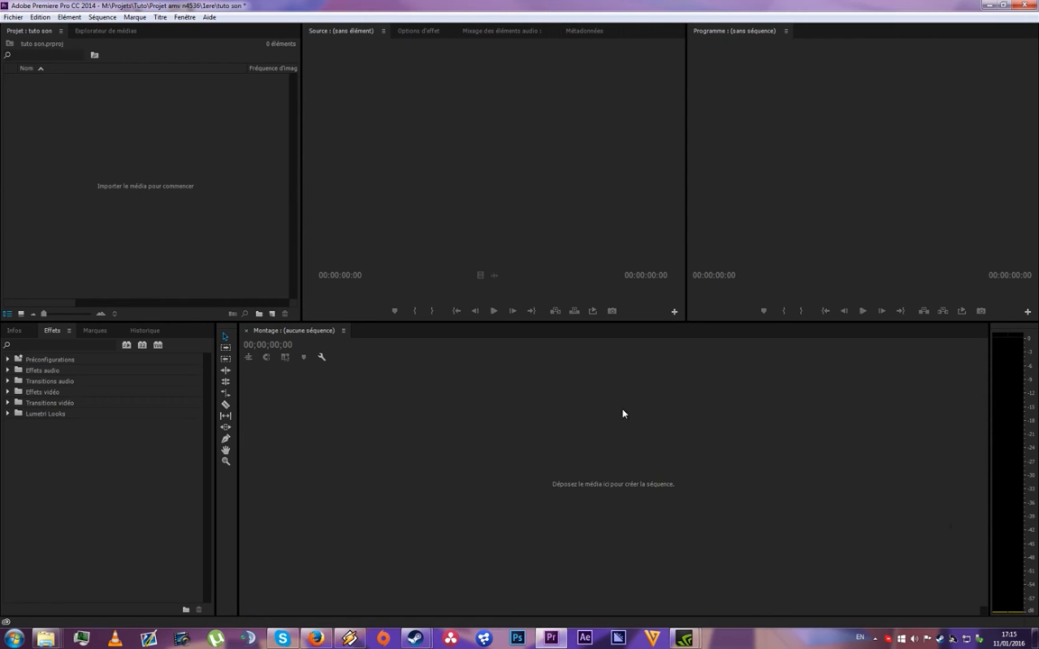
pyautogui.rightClick(550, 638)
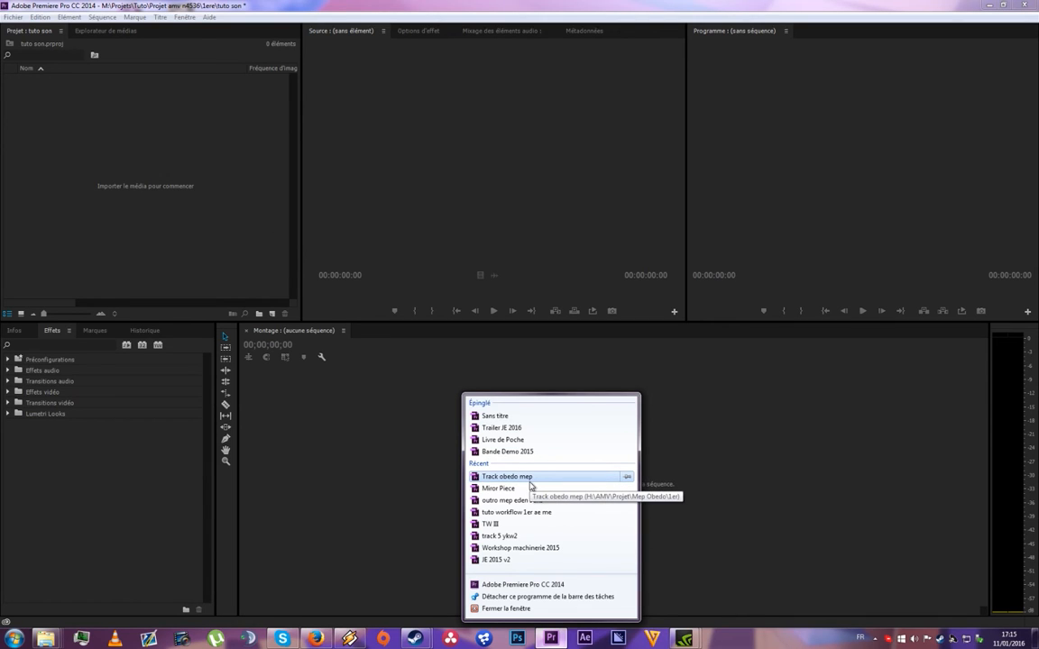
pyautogui.click(283, 221)
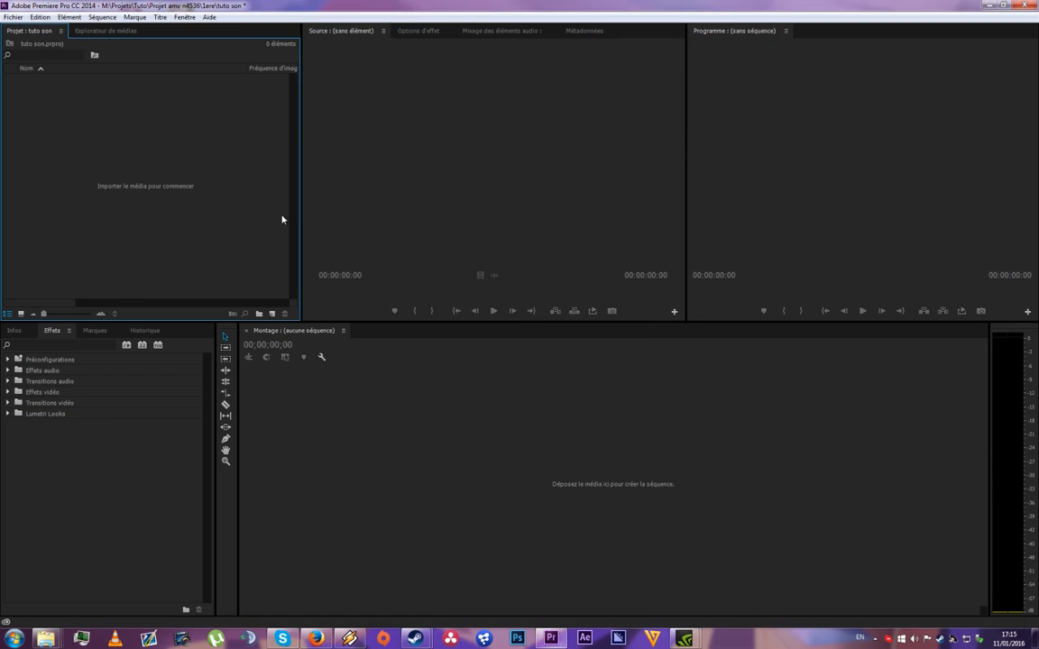
# Create a bin named "rush" containing the sub-bins "saison 1" and "s2"
pyautogui.click(259, 314)
pyautogui.write('rush')
pyautogui.press('Return')
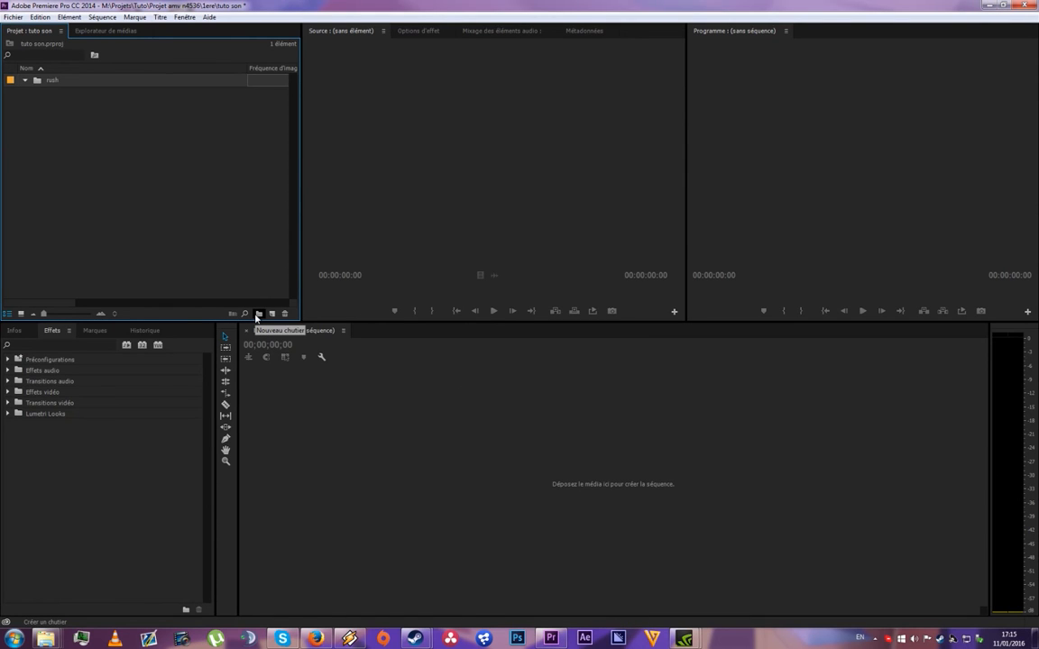
pyautogui.click(259, 314)
pyautogui.write('son 1')
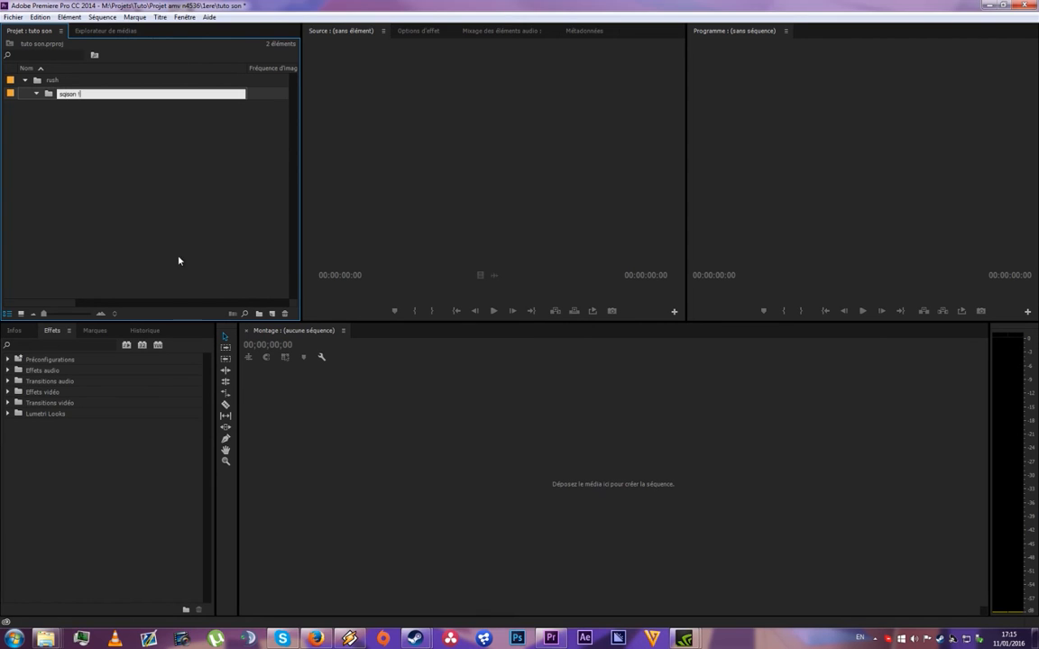
pyautogui.press('Return')
# Import all [ReinForce] Noragami videos from the enco folder into the saison 1 bin and the Leopard-Raws Aragoto episodes into s2
pyautogui.moveTo(45, 638)
pyautogui.click(299, 580)
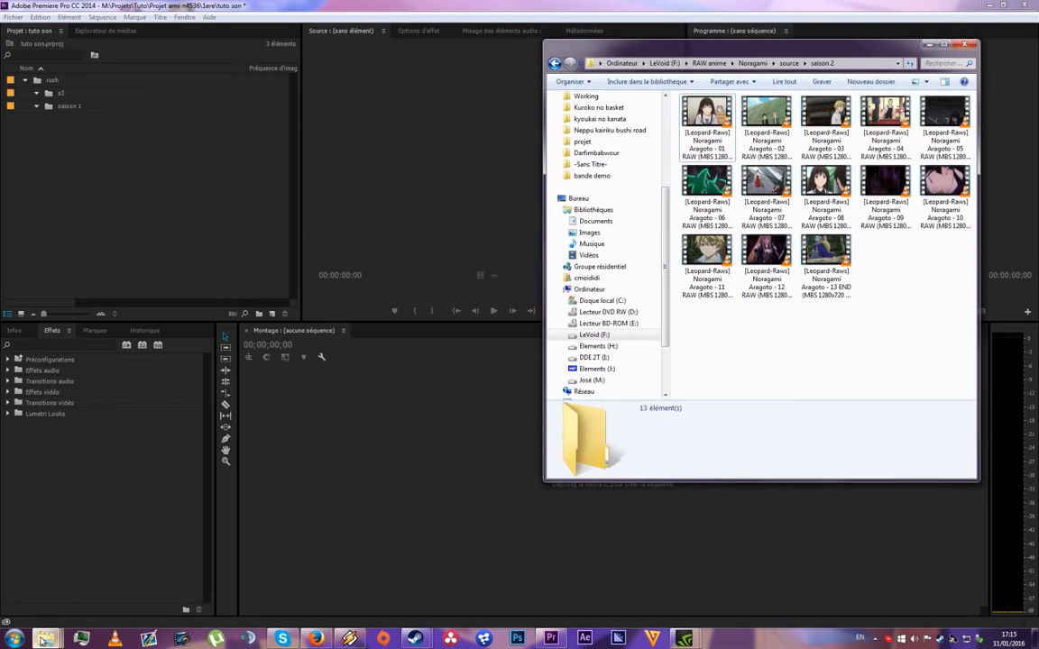
pyautogui.click(753, 64)
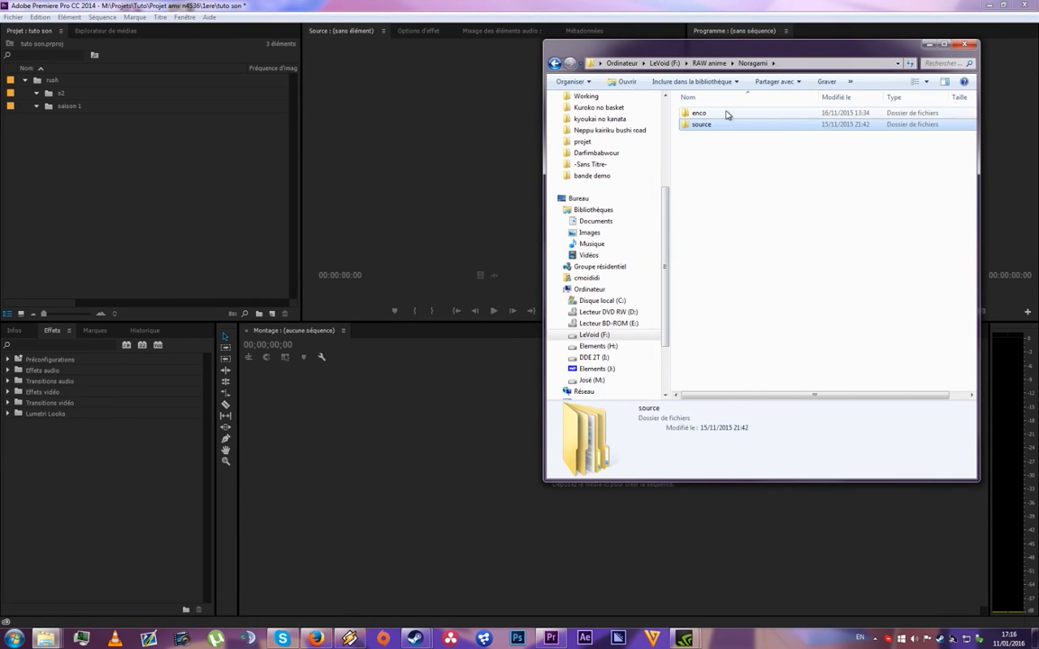
pyautogui.doubleClick(712, 106)
pyautogui.click(766, 133)
pyautogui.keyDown('shift'); pyautogui.click(785, 329); pyautogui.keyUp('shift')
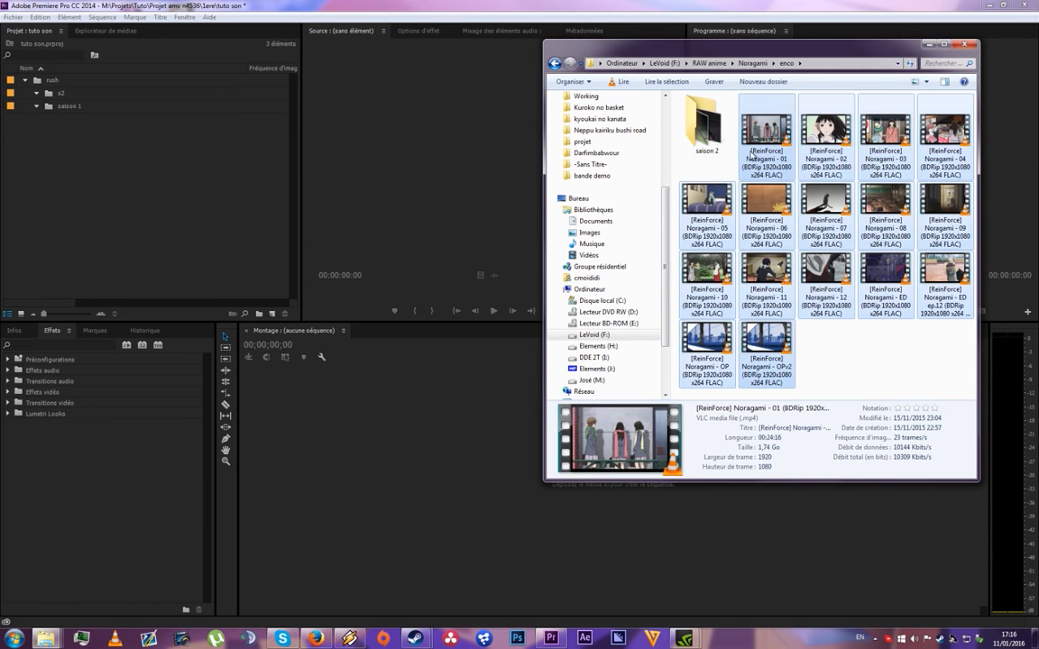
pyautogui.moveTo(764, 149); pyautogui.dragTo(119, 103)
pyautogui.moveTo(119, 102); pyautogui.dragTo(73, 106)
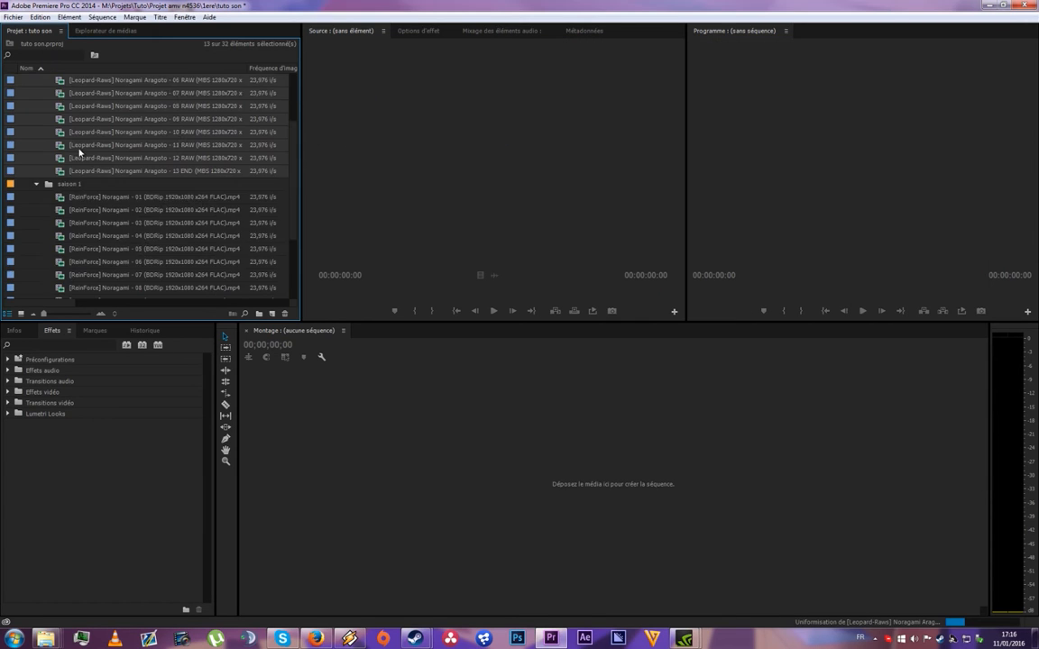
pyautogui.scroll(3, 81, 158)
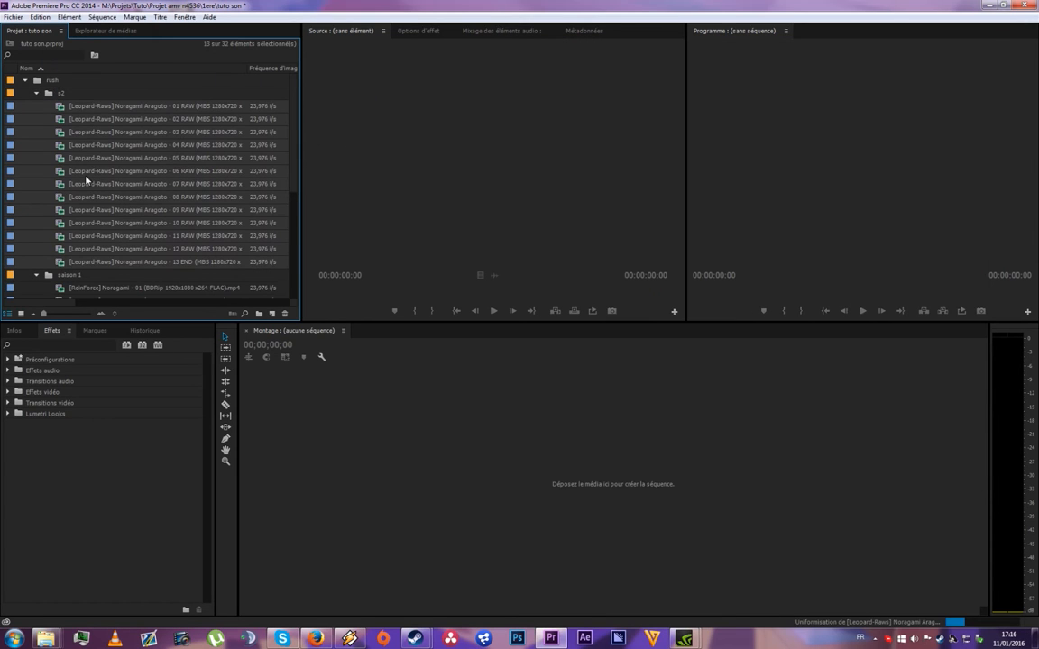
pyautogui.click(41, 105)
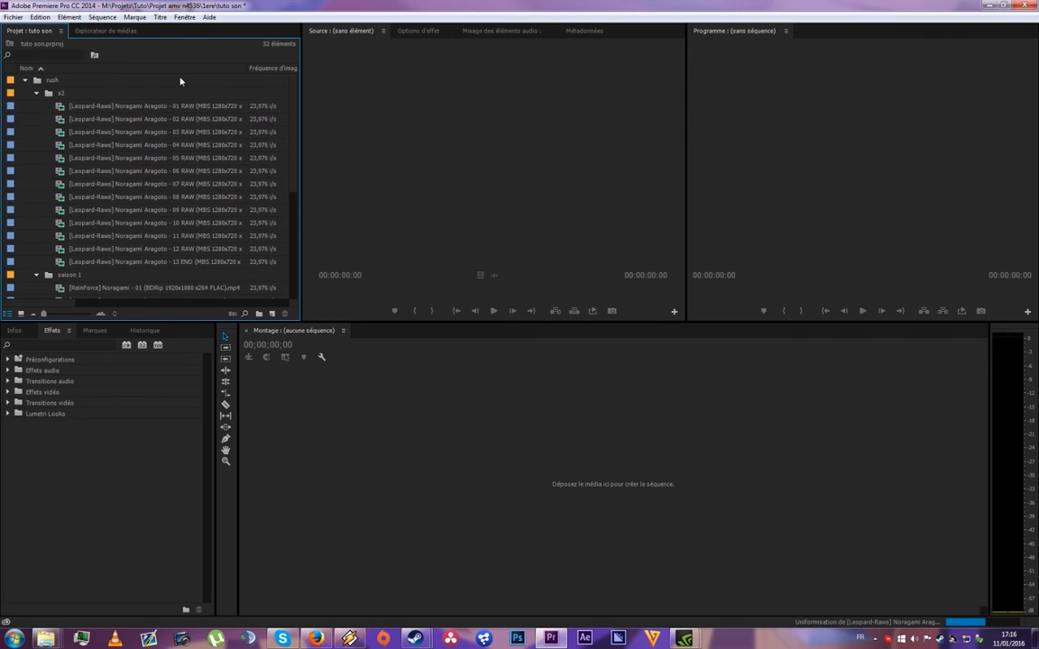
# Widen the Project panel to review the imported clips' frame rate, duration and video info, and narrow it again to about half the screen
pyautogui.moveTo(301, 128); pyautogui.dragTo(491, 136)
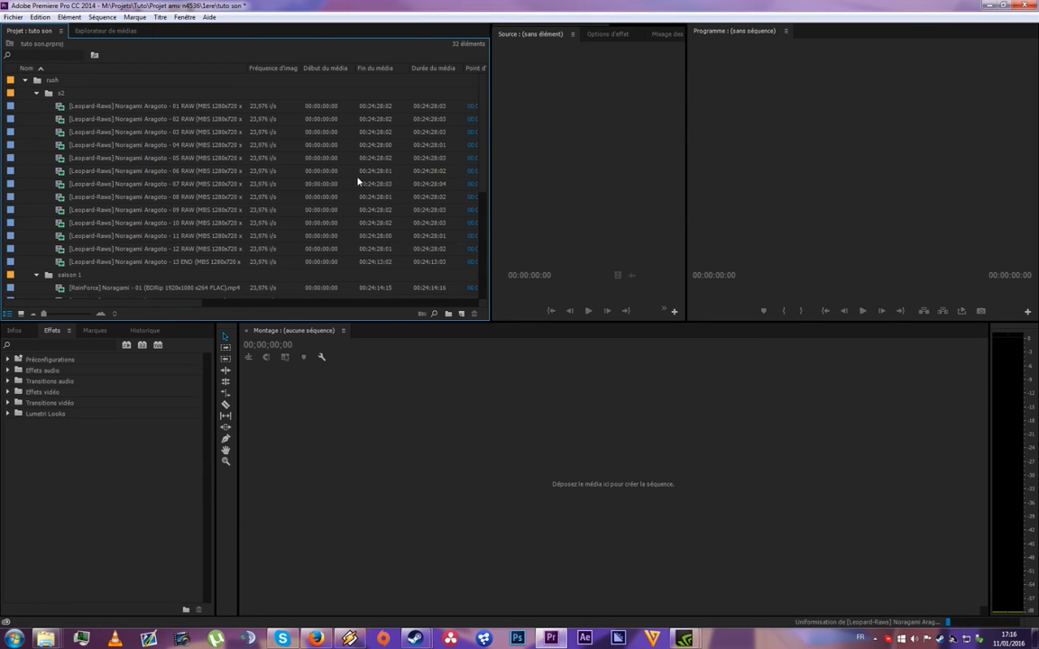
pyautogui.scroll(-1, 304, 214)
pyautogui.scroll(-4, 306, 212)
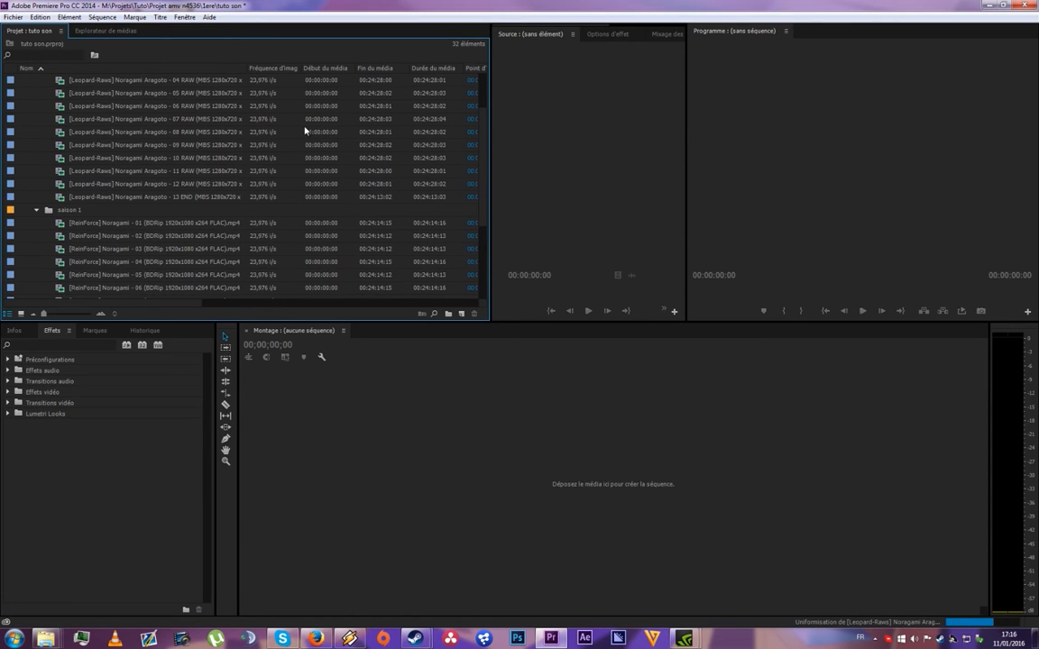
pyautogui.moveTo(491, 94); pyautogui.dragTo(729, 135)
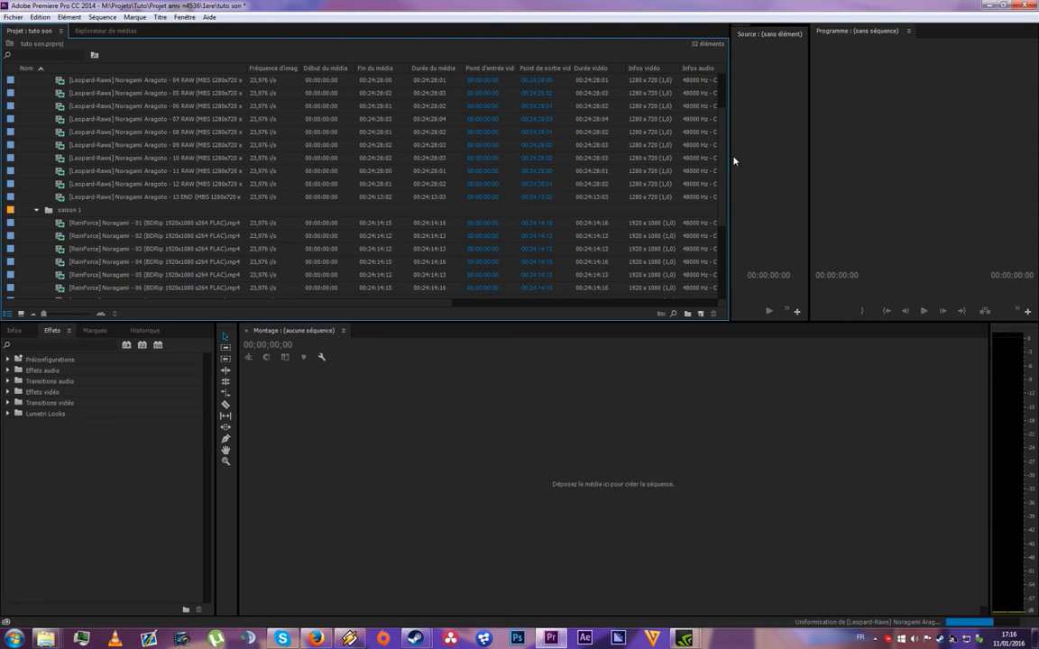
pyautogui.moveTo(734, 161); pyautogui.dragTo(478, 183)
pyautogui.scroll(3, 208, 195)
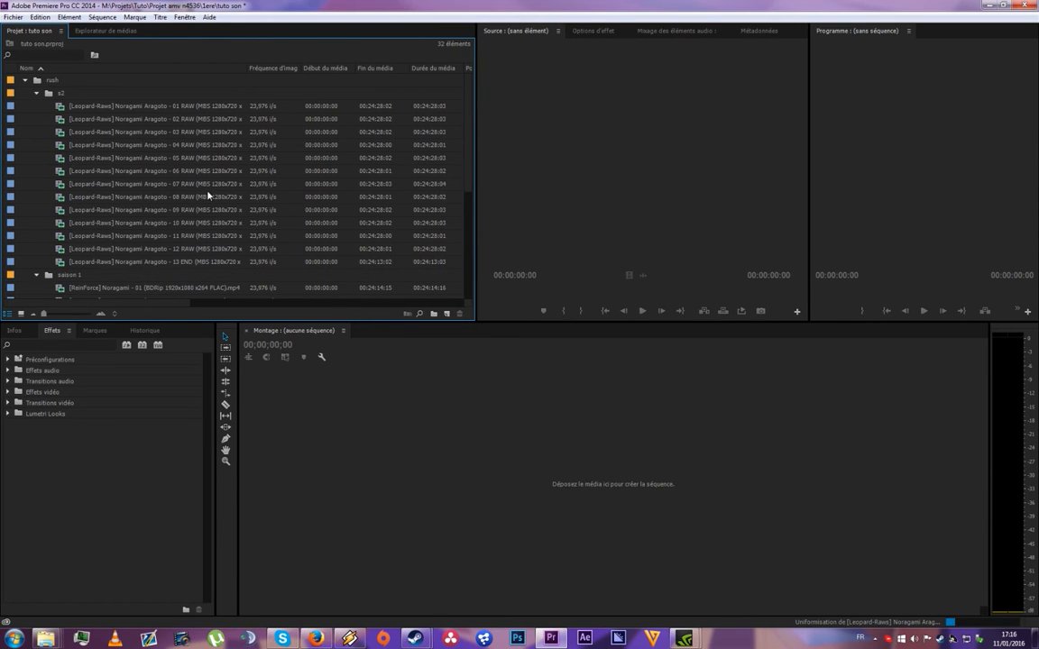
# Collapse the s2 bin and create a new sequence from the [ReinForce] Noragami - 01 clip in the saison 1 bin
pyautogui.click(37, 274)
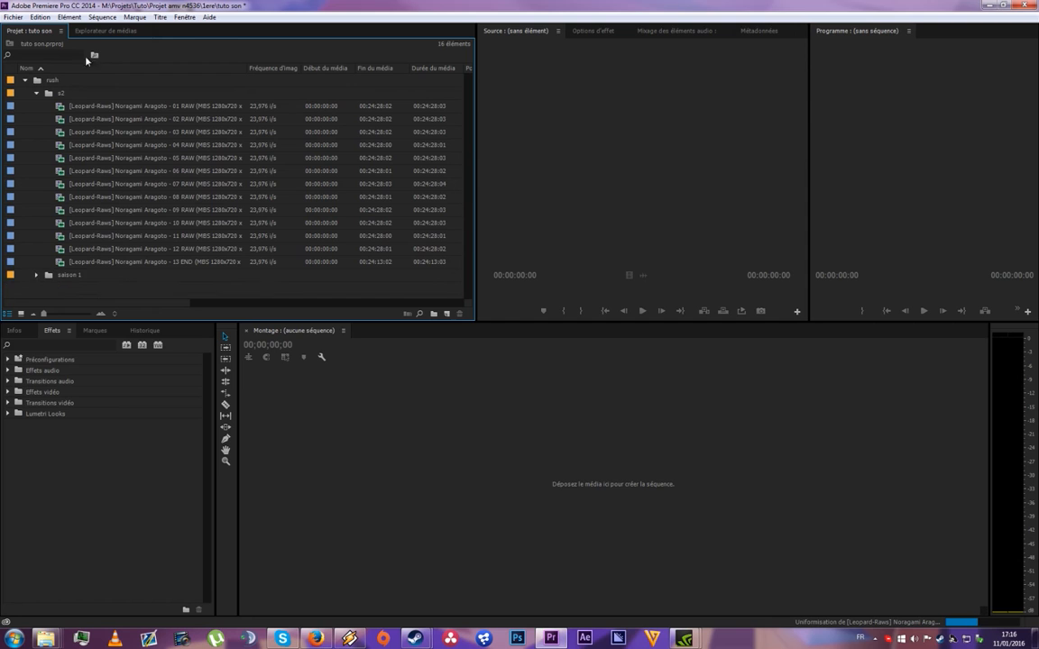
pyautogui.click(36, 94)
pyautogui.click(37, 106)
pyautogui.scroll(-2, 77, 135)
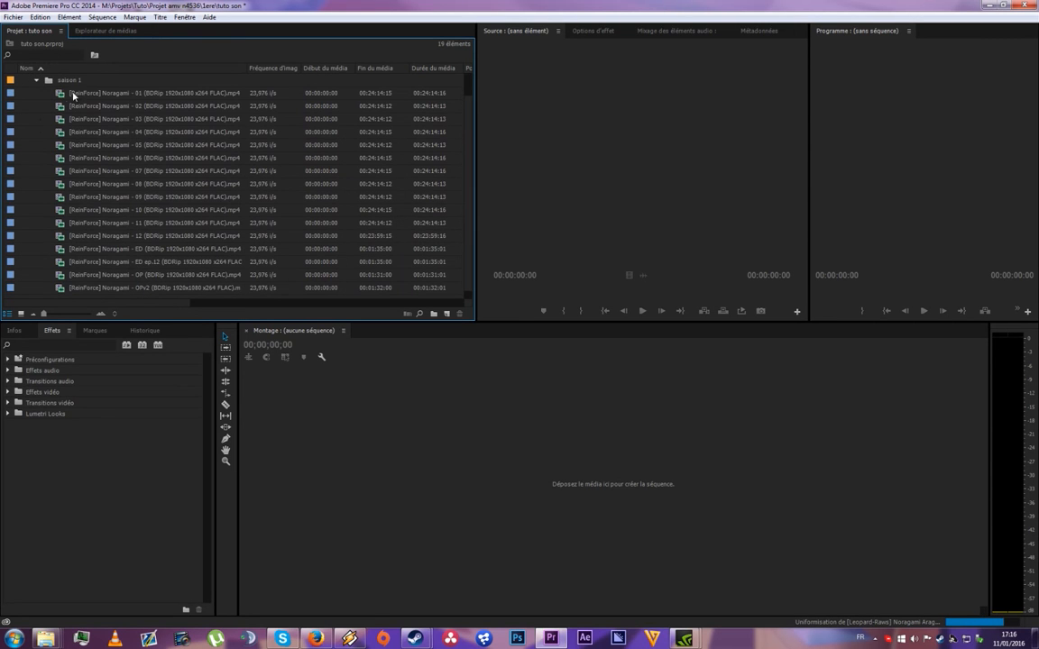
pyautogui.rightClick(60, 92)
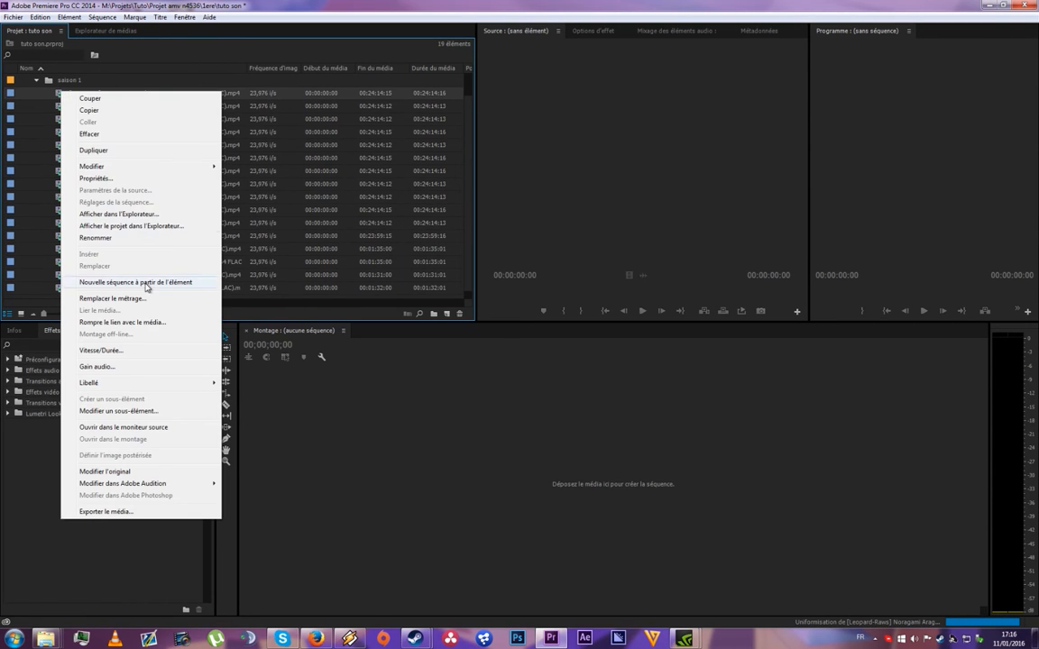
pyautogui.click(135, 283)
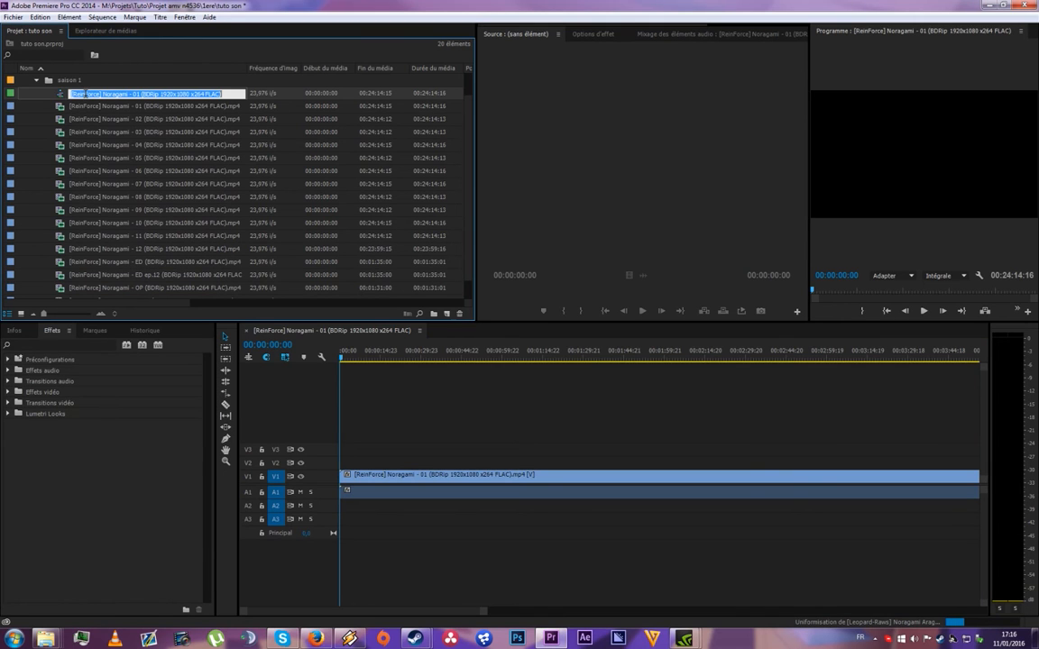
# Name the new sequence "Derush Noragami saison 1" and store it in a "derush" bin inside a "seq" bin
pyautogui.write('Der')
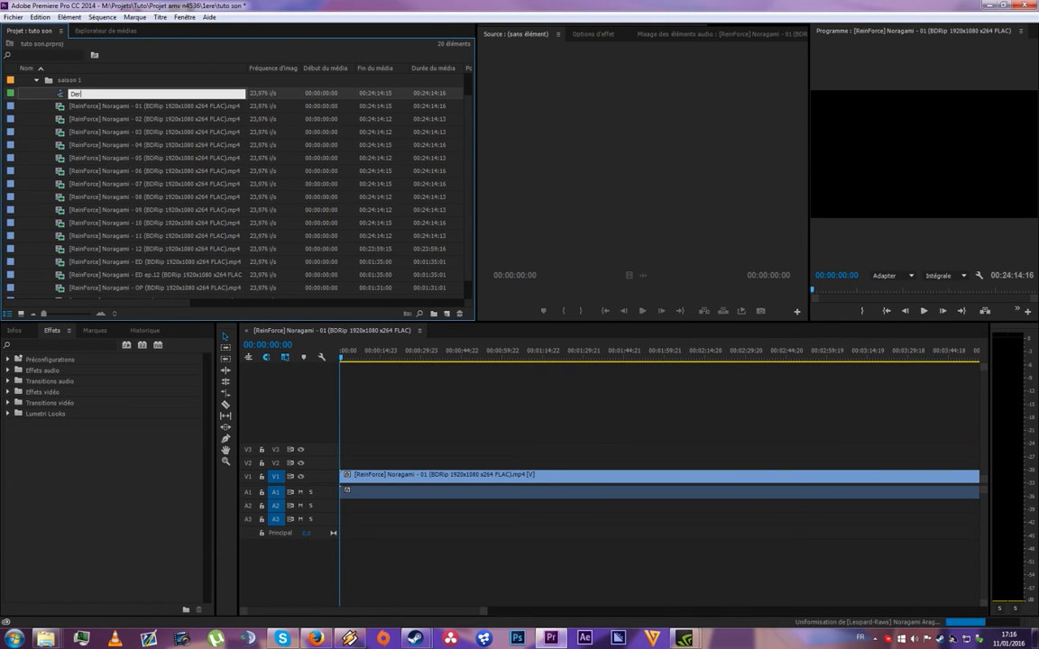
pyautogui.write('ush Nor')
pyautogui.write('agami saison 1')
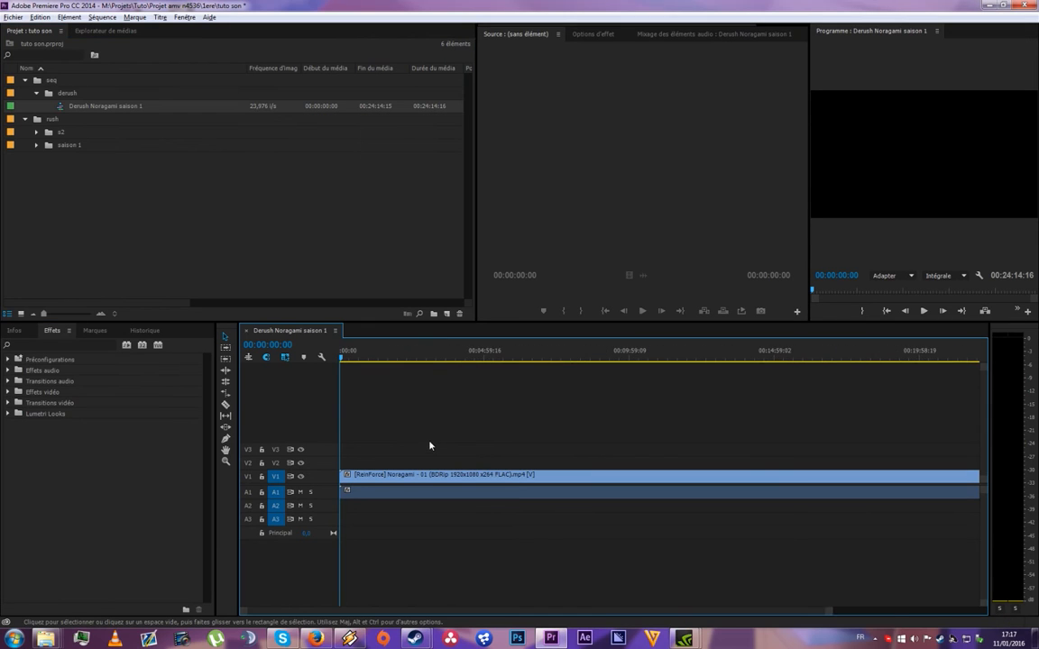
# Delete the episode 01 clip from the Derush Noragami saison 1 timeline
pyautogui.press('-')
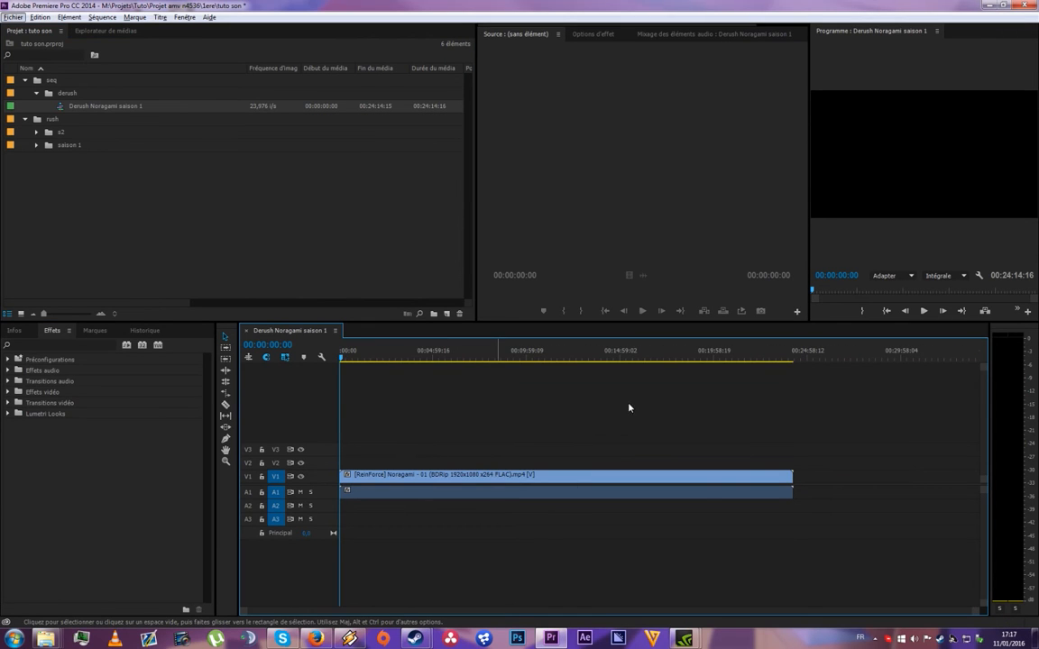
pyautogui.click(399, 479)
pyautogui.press('Delete')
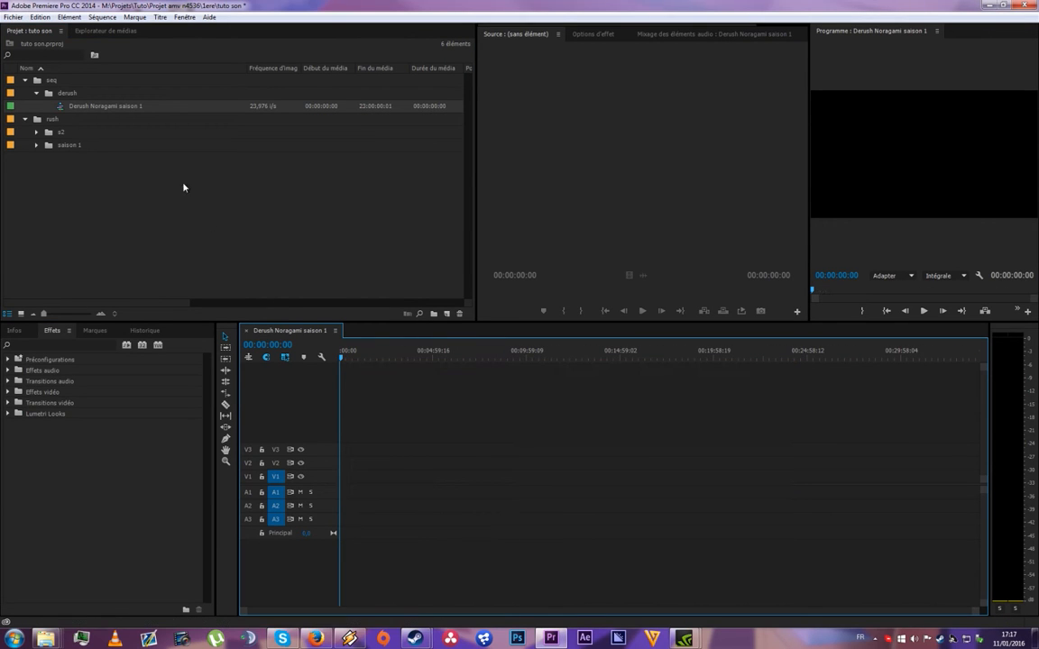
# Place all the saison 1 clips, from episode 01 to OPv2, at the start of the sequence on tracks V1 and A1
pyautogui.click(36, 144)
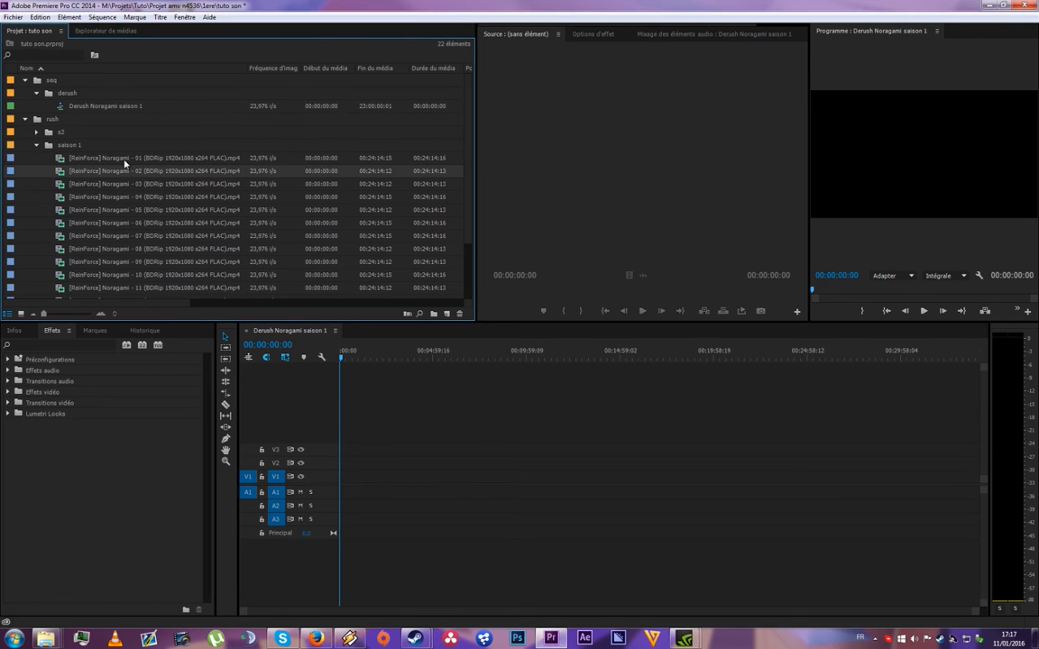
pyautogui.scroll(-3, 152, 243)
pyautogui.keyDown('shift'); pyautogui.click(146, 289); pyautogui.keyUp('shift')
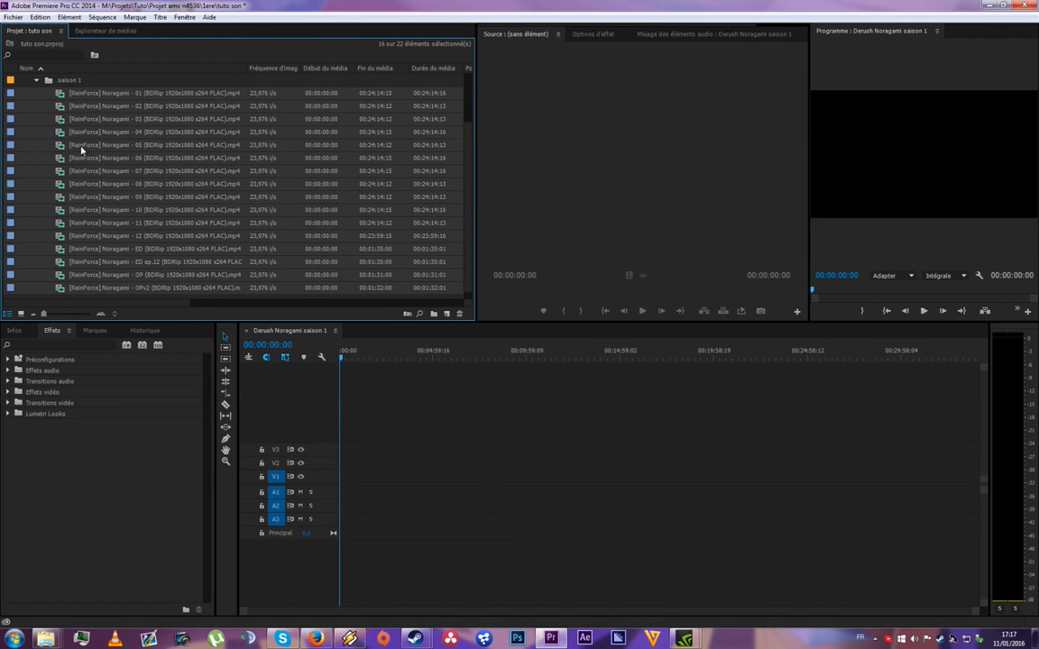
pyautogui.scroll(3, 81, 150)
pyautogui.moveTo(61, 162); pyautogui.dragTo(340, 492)
# Increase the height of tracks V1 and A1 to show the clip thumbnails and audio waveforms
pyautogui.scroll(6, 331, 482)
pyautogui.scroll(4, 328, 491)
pyautogui.scroll(2, 327, 491)
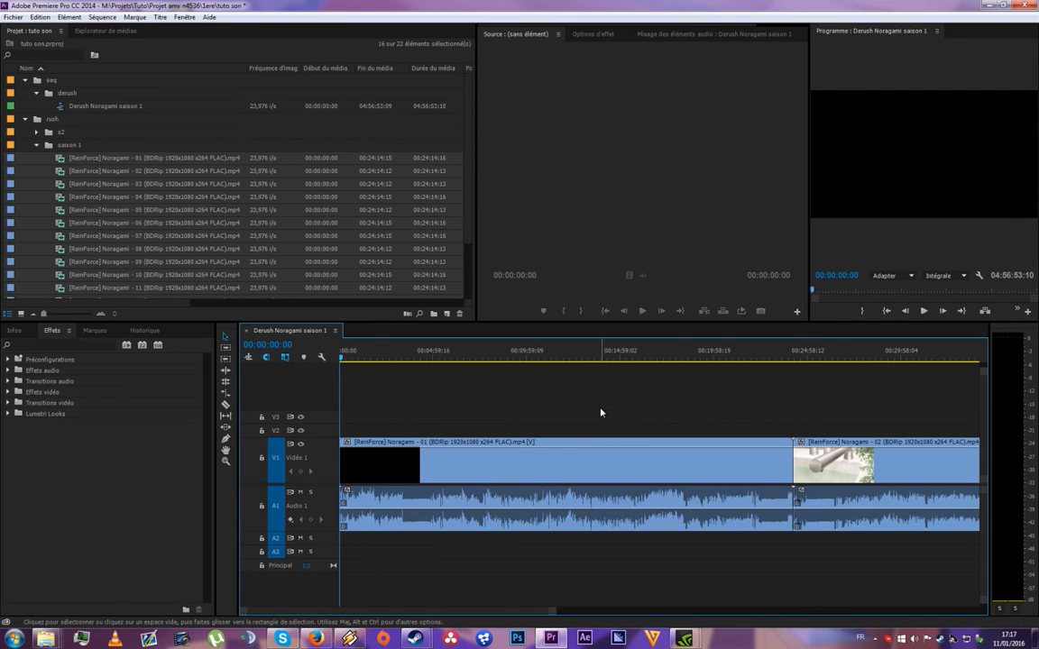
# Try to leave gaps between the episode 01, 02 and 03 clips by shifting the following clips with the Track Select tool
pyautogui.scroll(-3, 588, 415)
pyautogui.scroll(-3, 533, 403)
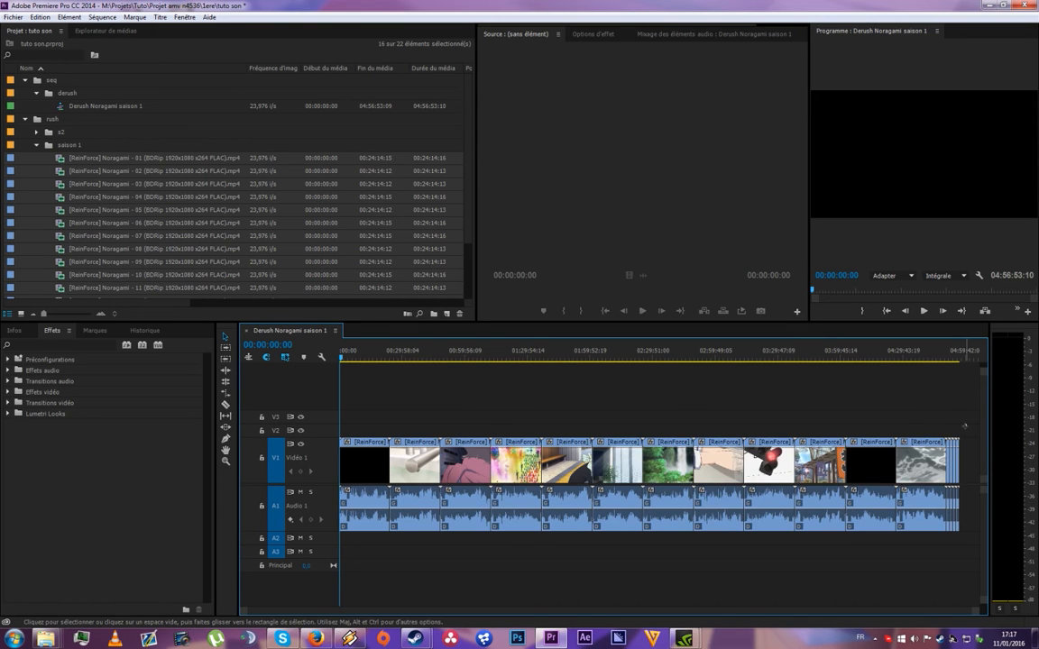
pyautogui.moveTo(966, 425); pyautogui.dragTo(336, 514)
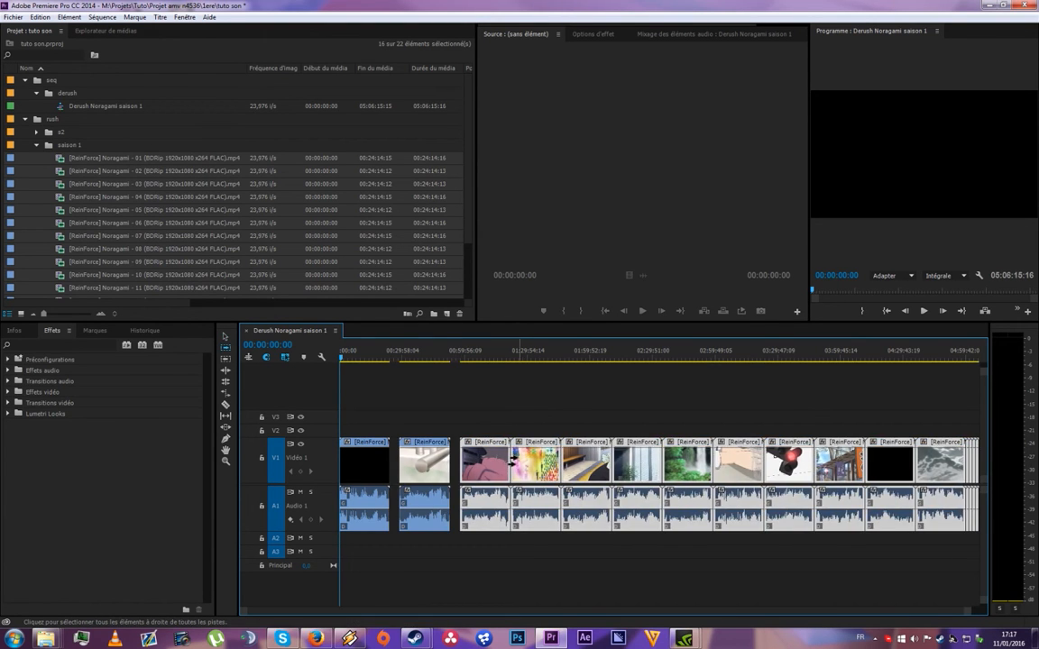
pyautogui.scroll(5, 369, 415)
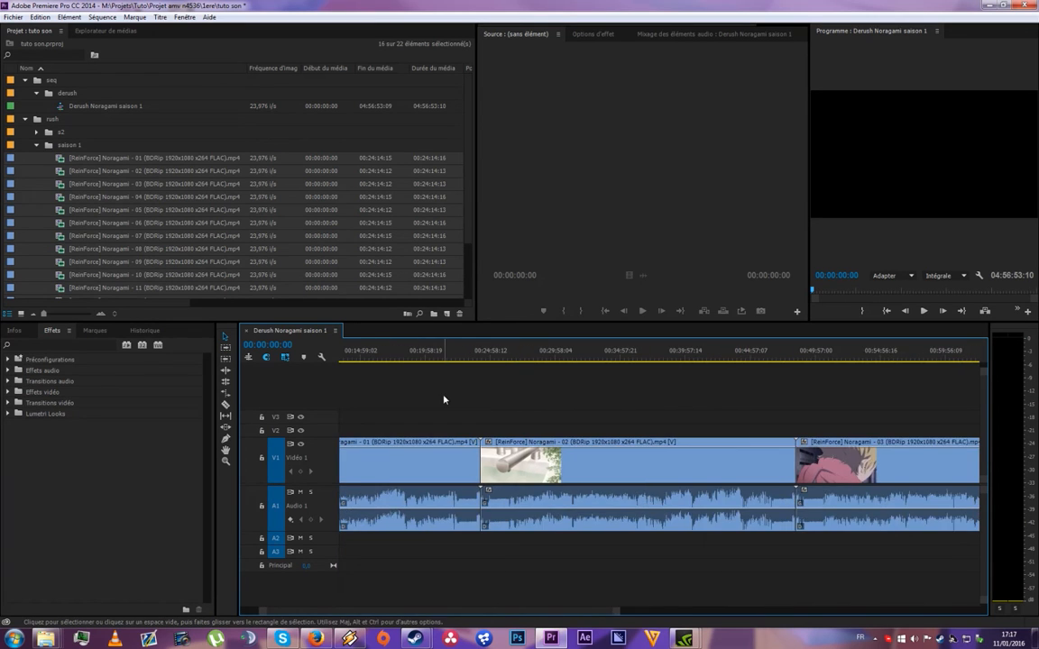
pyautogui.scroll(3, 444, 400)
pyautogui.scroll(3, 431, 361)
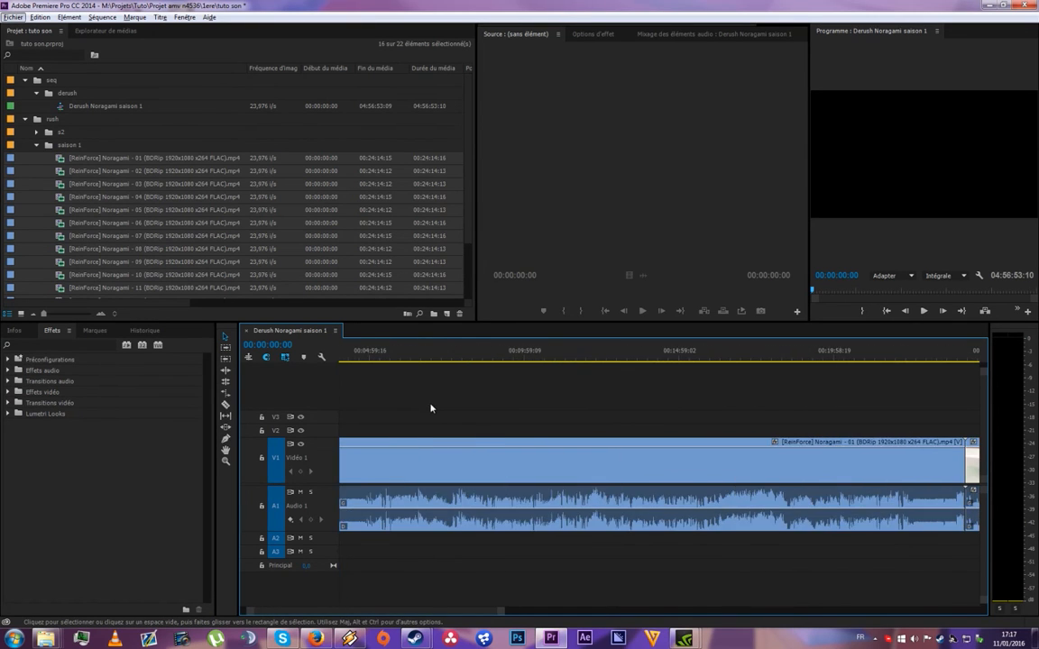
# Mute track A1, play episode 01 from 00:01:20:17, and widen the Program monitor
pyautogui.click(375, 356)
pyautogui.moveTo(375, 356); pyautogui.dragTo(381, 356)
pyautogui.click(300, 492)
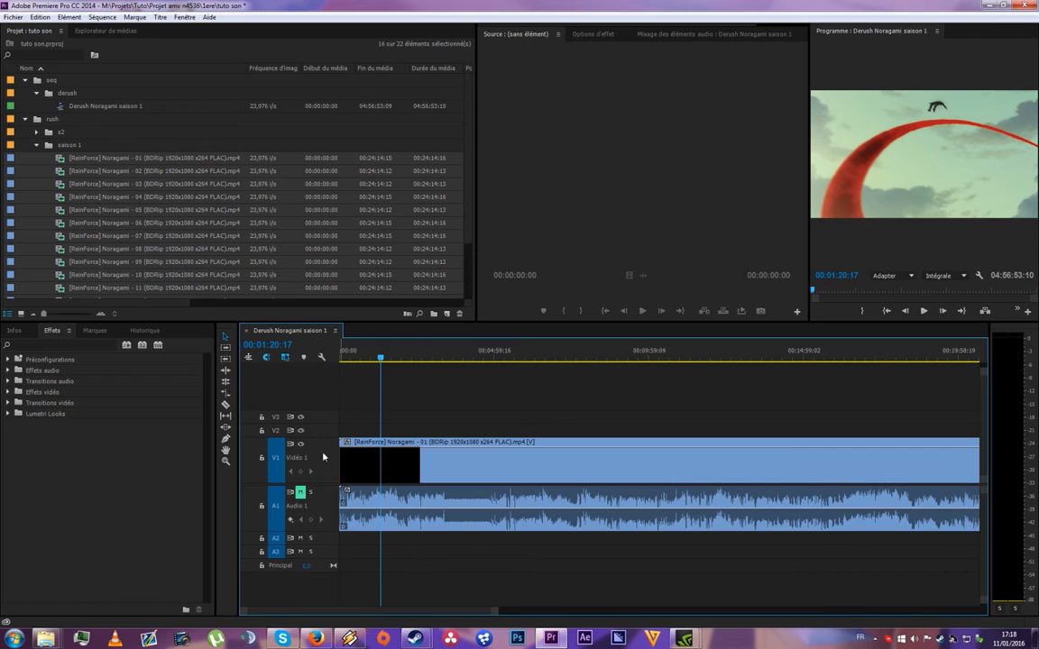
pyautogui.press('space')
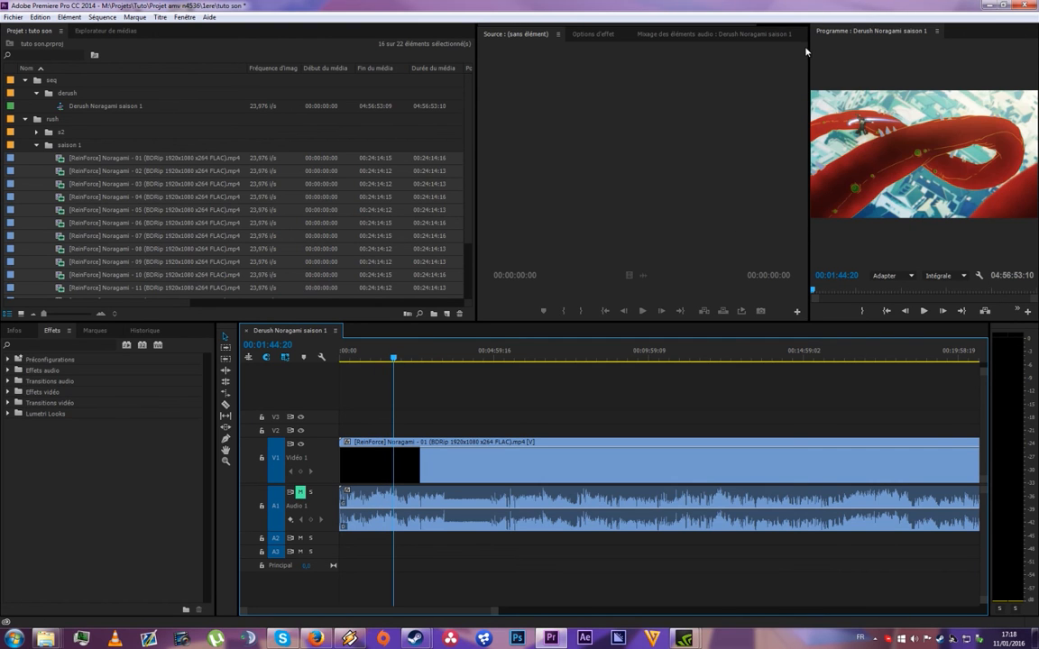
pyautogui.moveTo(809, 50); pyautogui.dragTo(588, 50)
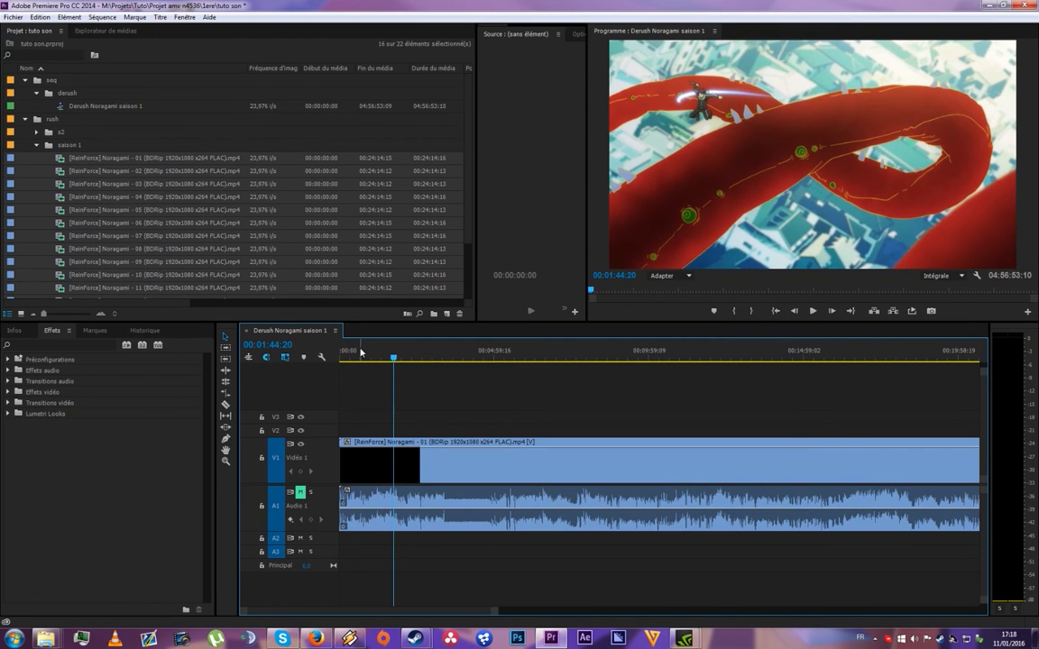
# Cut the episode 01 clip into many short segments with the Razor tool, starting at 00:01:44:20
pyautogui.click(394, 460)
pyautogui.click(466, 460)
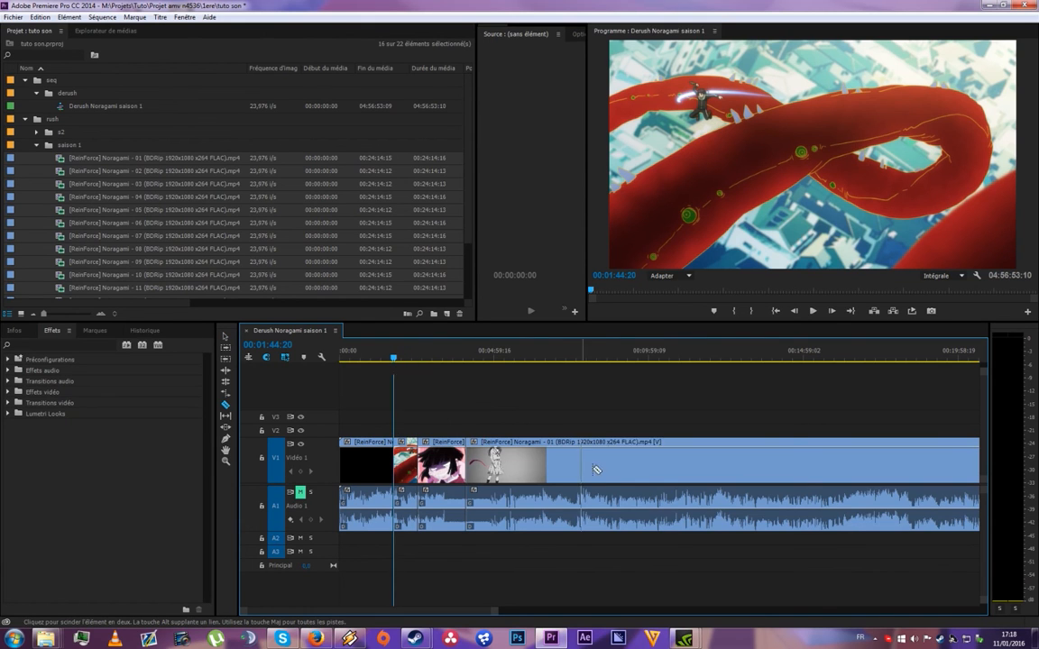
pyautogui.click(606, 460)
pyautogui.click(674, 459)
pyautogui.click(741, 460)
pyautogui.click(808, 461)
pyautogui.click(843, 460)
pyautogui.click(877, 458)
pyautogui.click(922, 453)
pyautogui.click(718, 460)
pyautogui.click(559, 461)
pyautogui.click(492, 464)
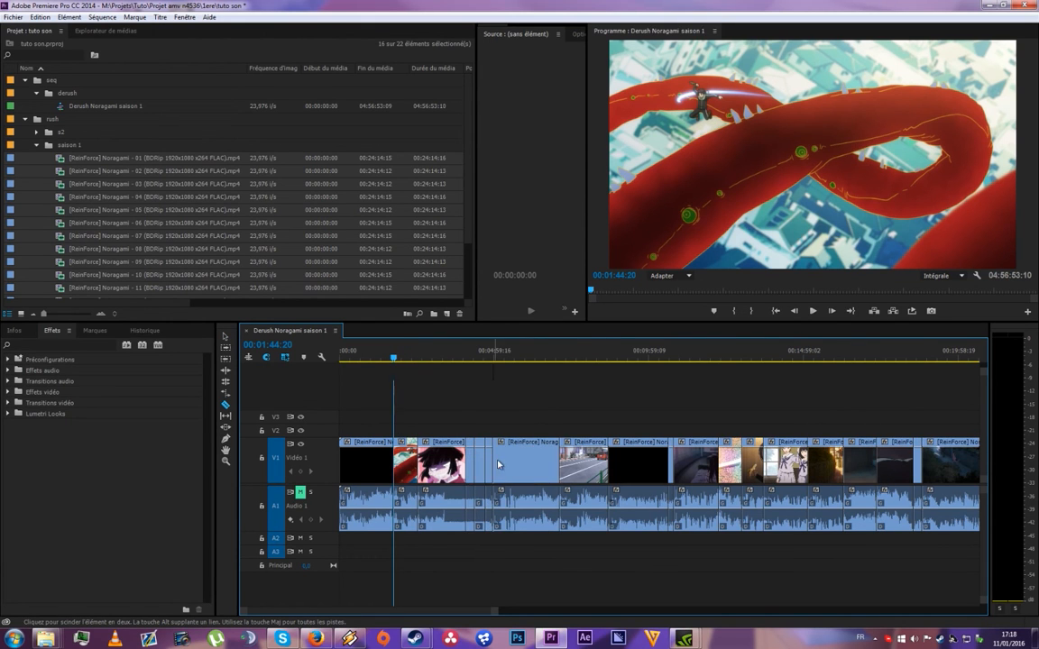
# Raise four of the cut episode 01 segments from V1 to track V2 and increase the height of V2
pyautogui.press('v')
pyautogui.moveTo(407, 464); pyautogui.dragTo(408, 432)
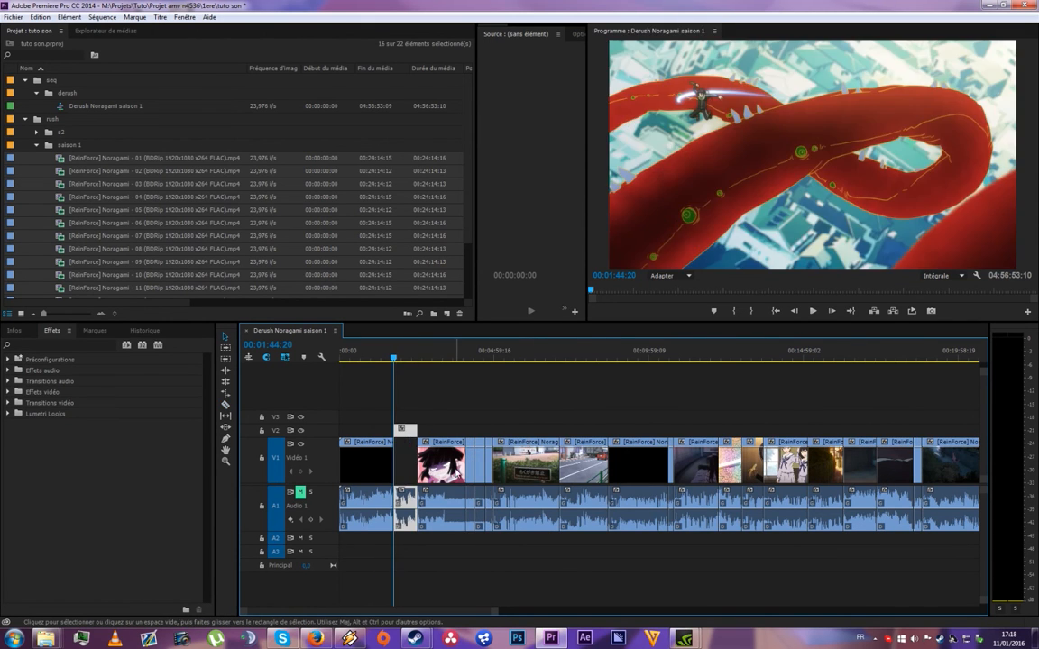
pyautogui.scroll(3, 332, 434)
pyautogui.moveTo(442, 465); pyautogui.dragTo(443, 425)
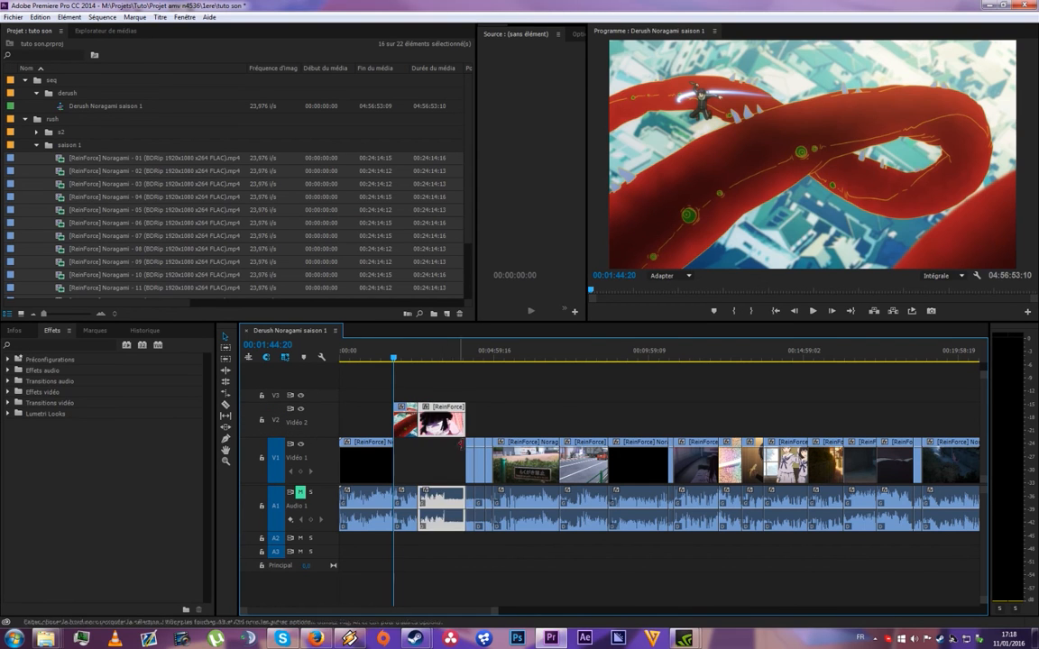
pyautogui.moveTo(548, 475); pyautogui.dragTo(548, 424)
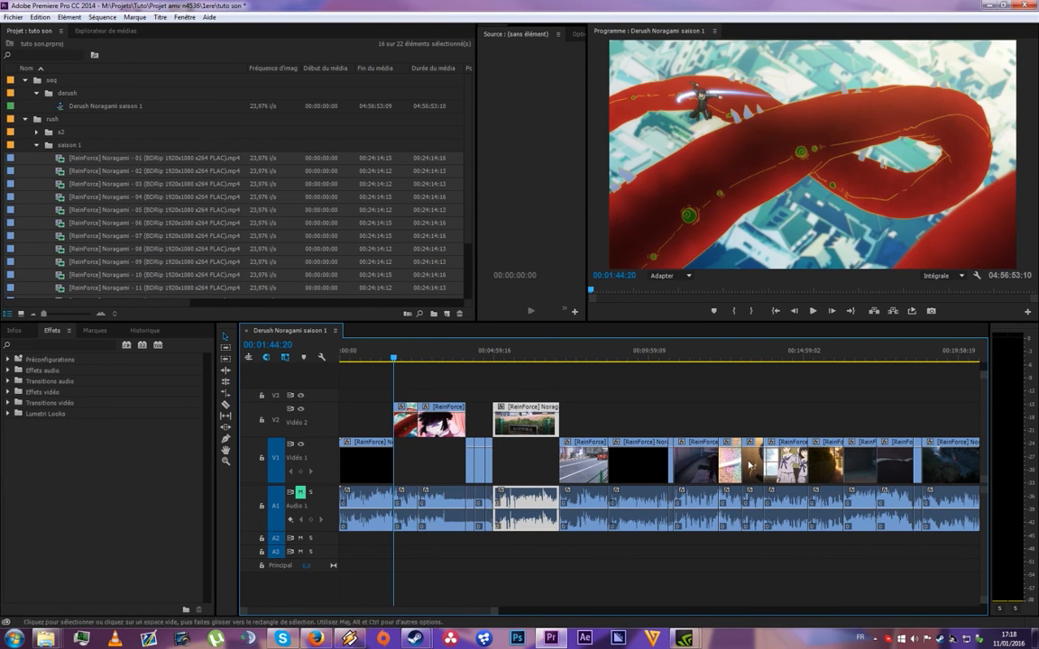
pyautogui.click(733, 463)
pyautogui.moveTo(733, 463); pyautogui.dragTo(735, 425)
# Move the playhead to 00:12:37:22 and set the Program monitor's playback resolution to 1/4
pyautogui.moveTo(719, 357); pyautogui.dragTo(732, 359)
pyautogui.scroll(-3, 731, 359)
pyautogui.press('alt')
pyautogui.click(662, 277)
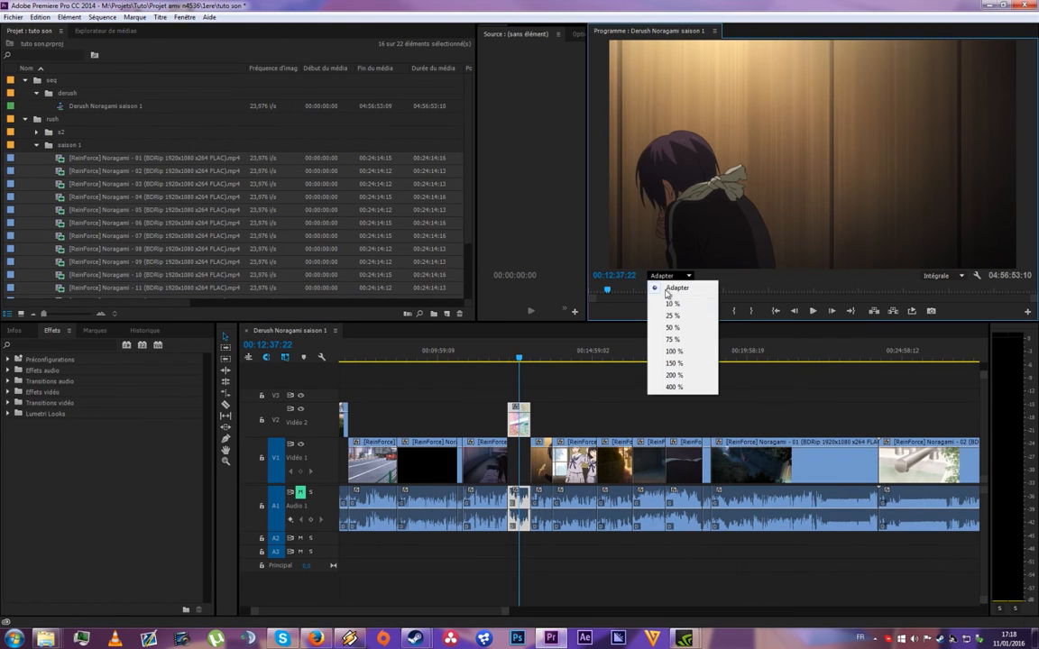
pyautogui.click(938, 275)
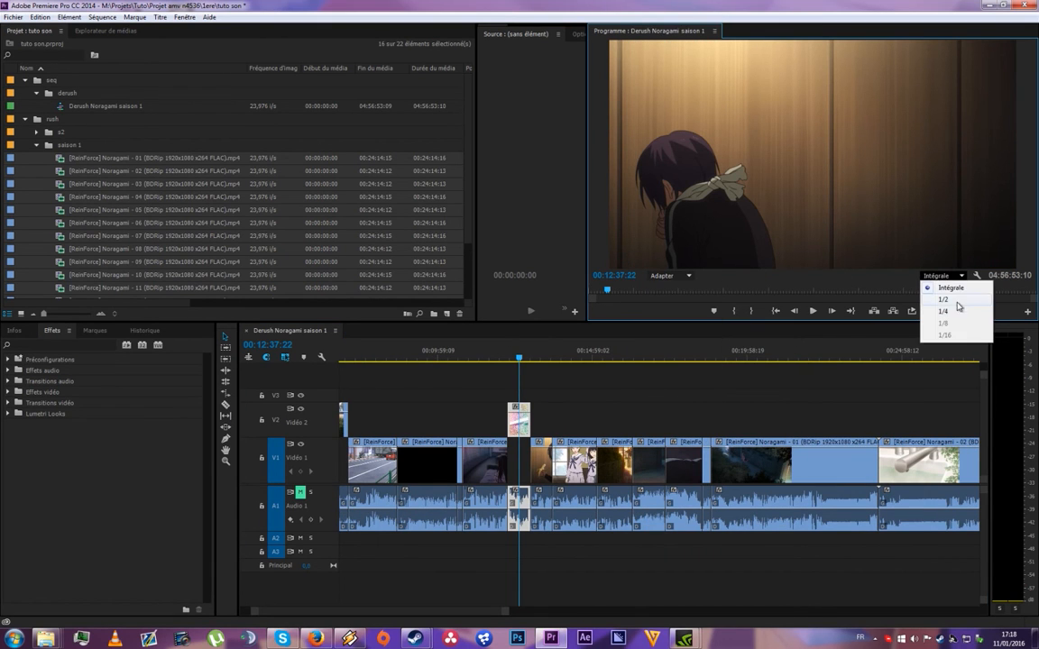
pyautogui.click(944, 311)
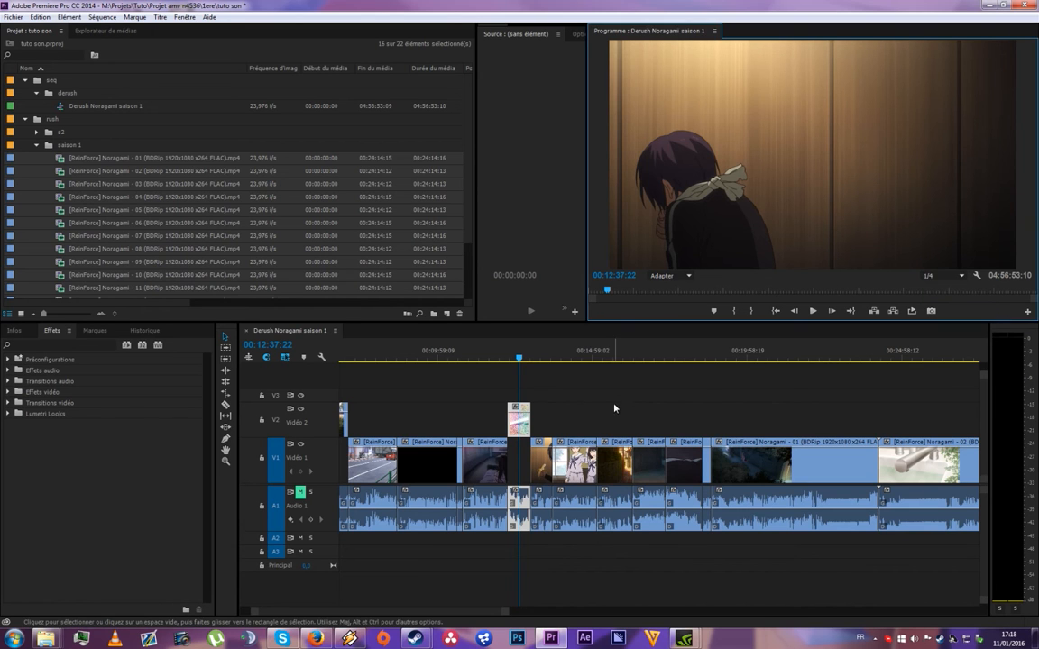
# Preview the raised segment around 00:12:26:05 and set the Program monitor's playback resolution to Intégrale
pyautogui.click(514, 358)
pyautogui.press('space')
pyautogui.press('space')
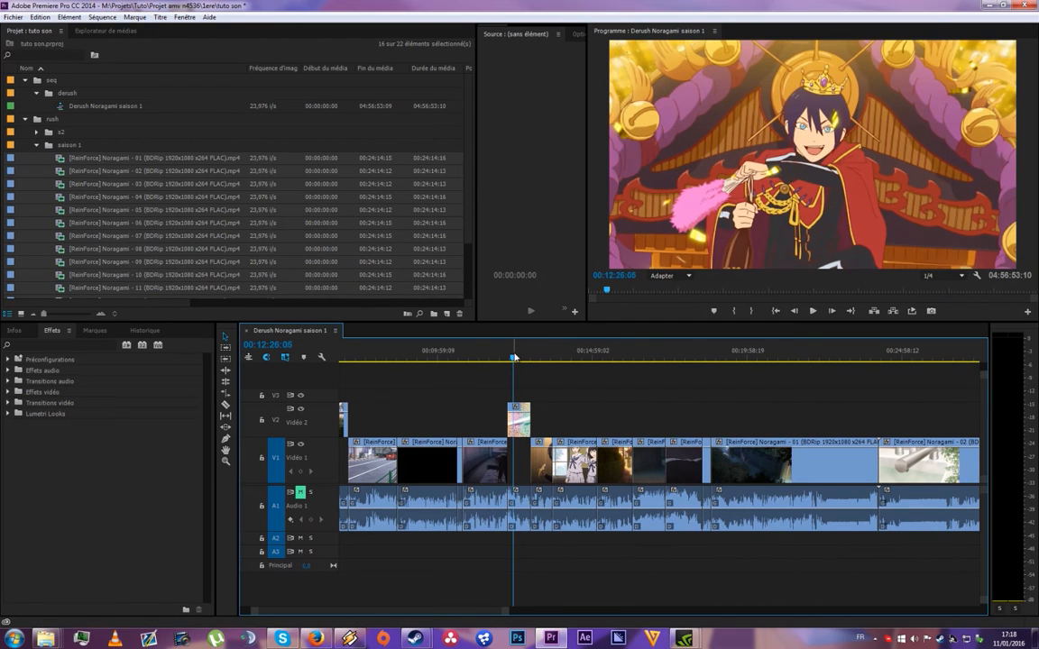
pyautogui.click(944, 275)
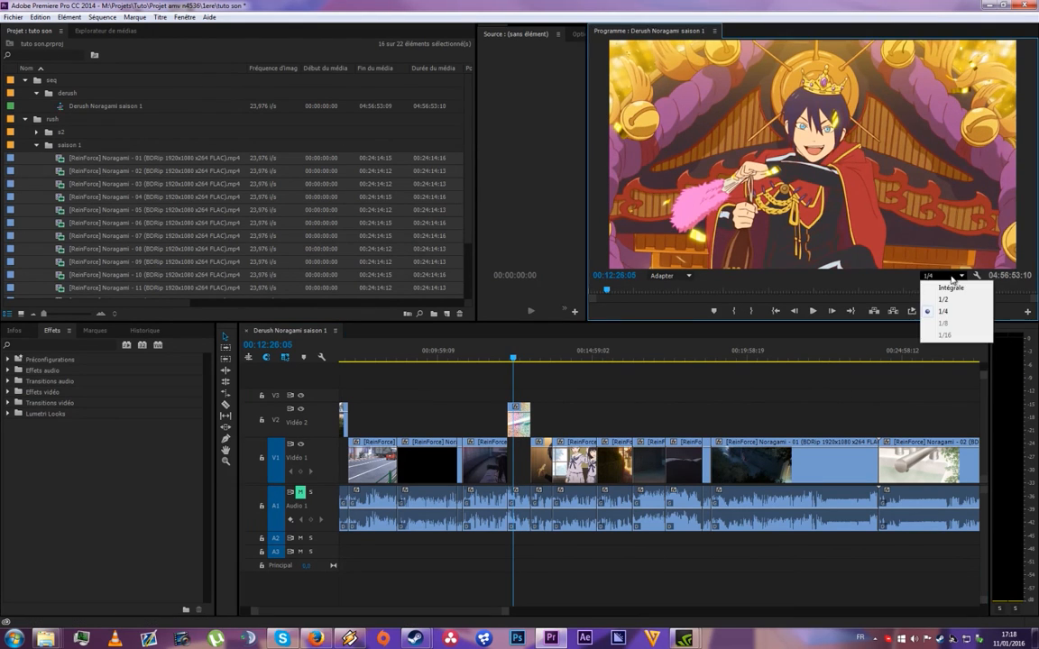
pyautogui.click(944, 289)
# Delete all the clips from the Derush Noragami saison 1 timeline and return the playhead to the start
pyautogui.click(36, 145)
pyautogui.click(36, 146)
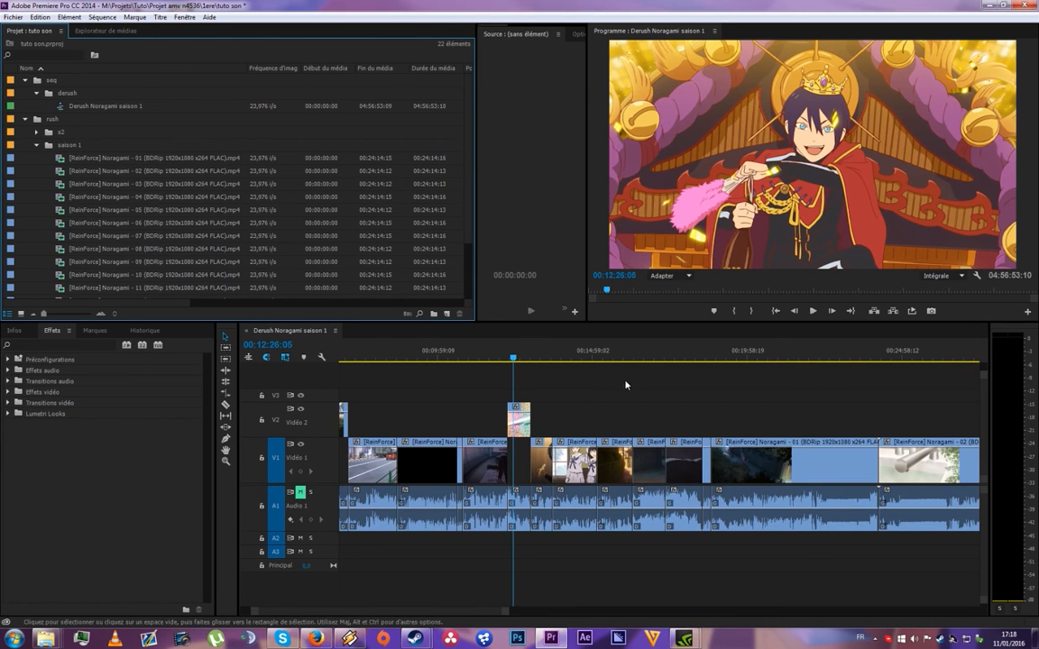
pyautogui.scroll(3, 628, 396)
pyautogui.scroll(-6, 570, 420)
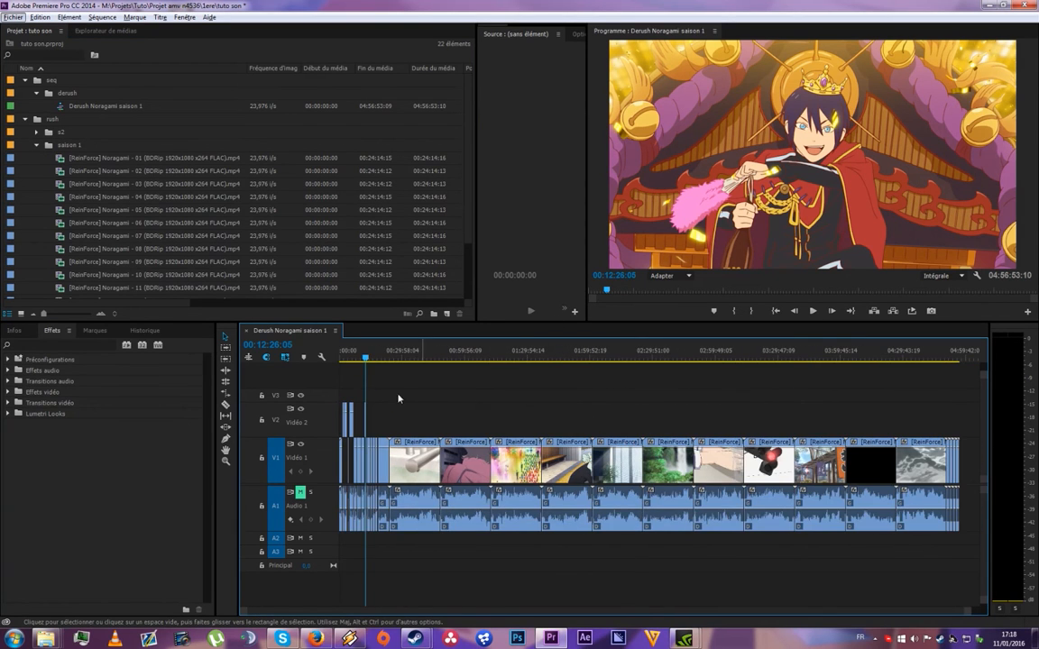
pyautogui.moveTo(367, 357); pyautogui.dragTo(463, 363)
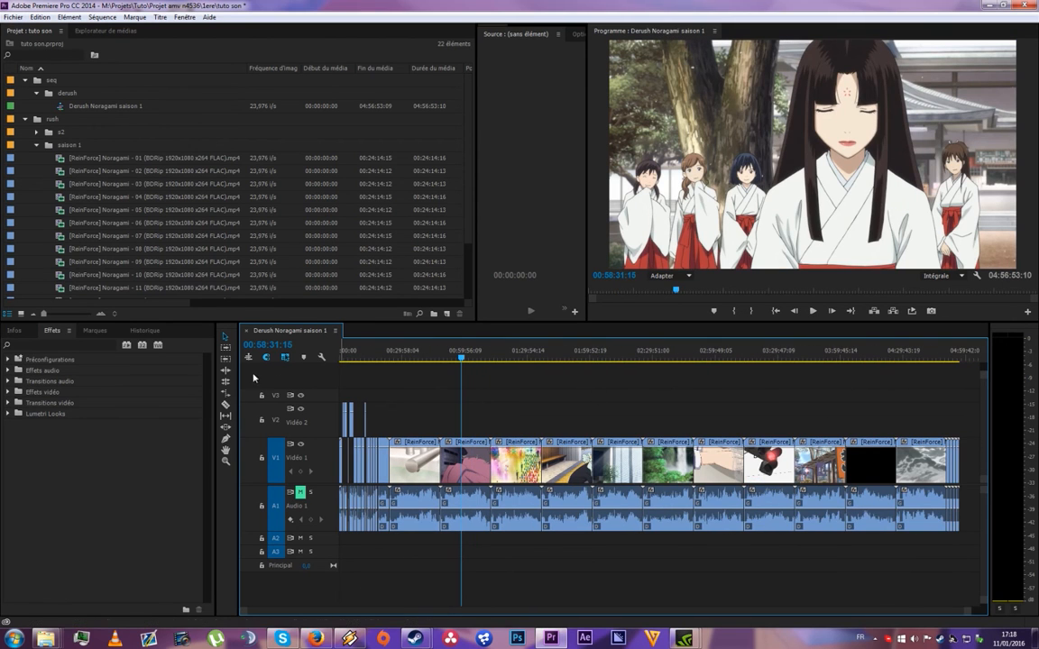
pyautogui.moveTo(966, 411); pyautogui.dragTo(334, 442)
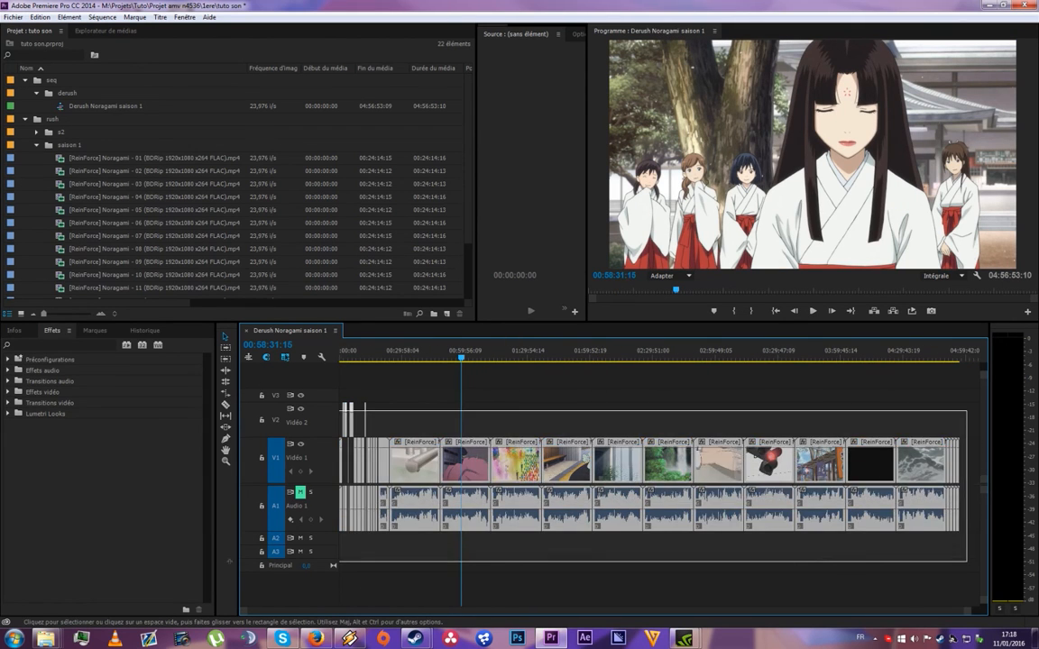
pyautogui.press('Delete')
pyautogui.press('Home')
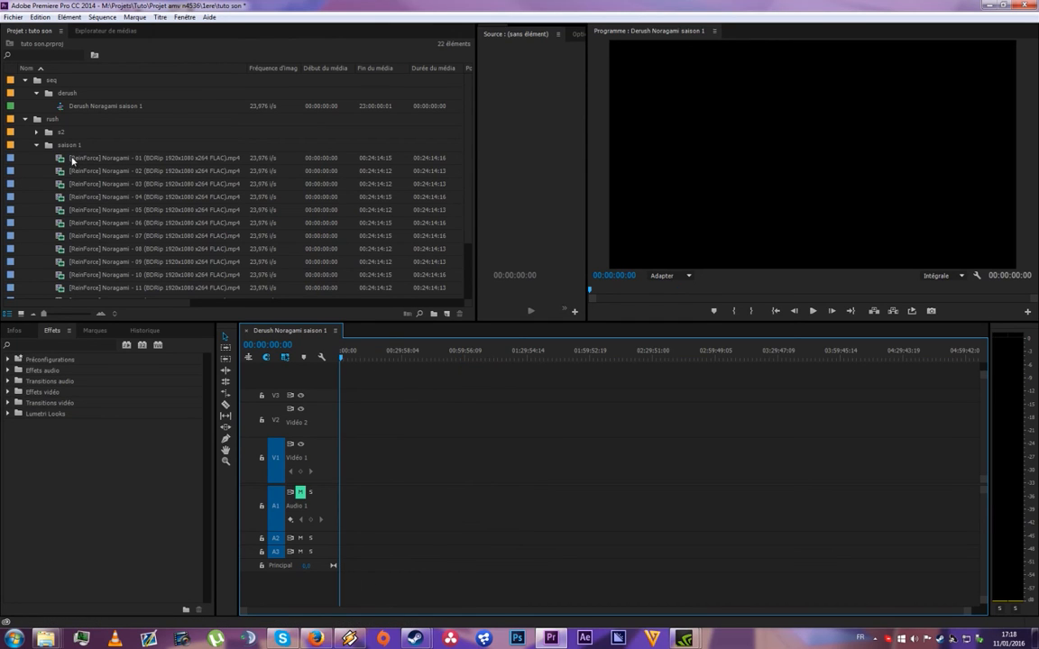
# Open episode 01 of saison 1 in a widened Source monitor and mark an In point at 00:00:19:05
pyautogui.doubleClick(58, 158)
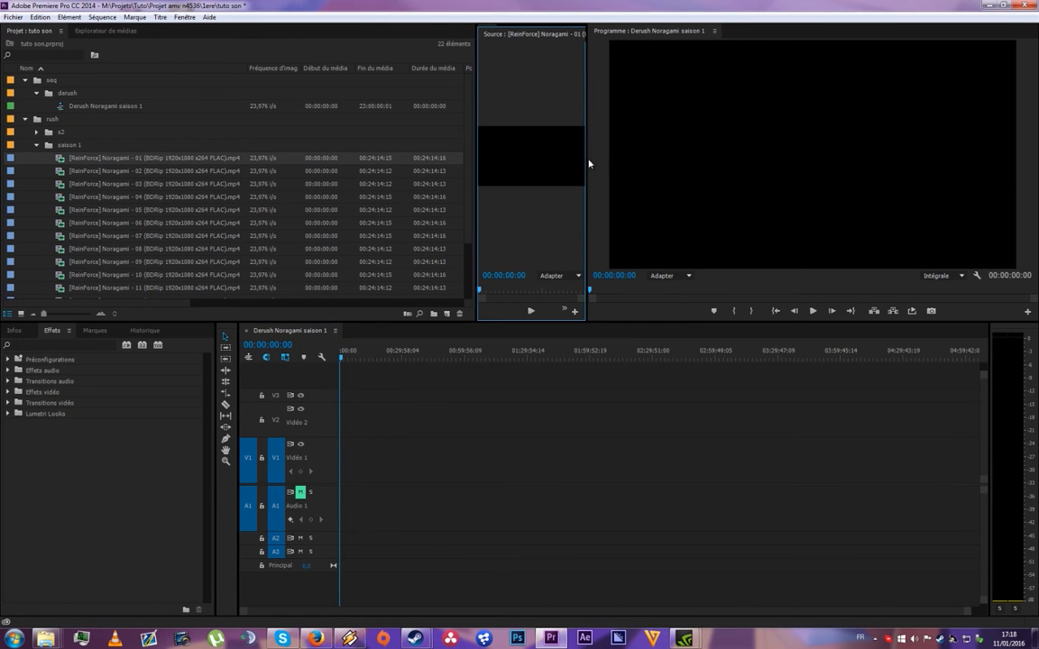
pyautogui.moveTo(588, 164); pyautogui.dragTo(891, 166)
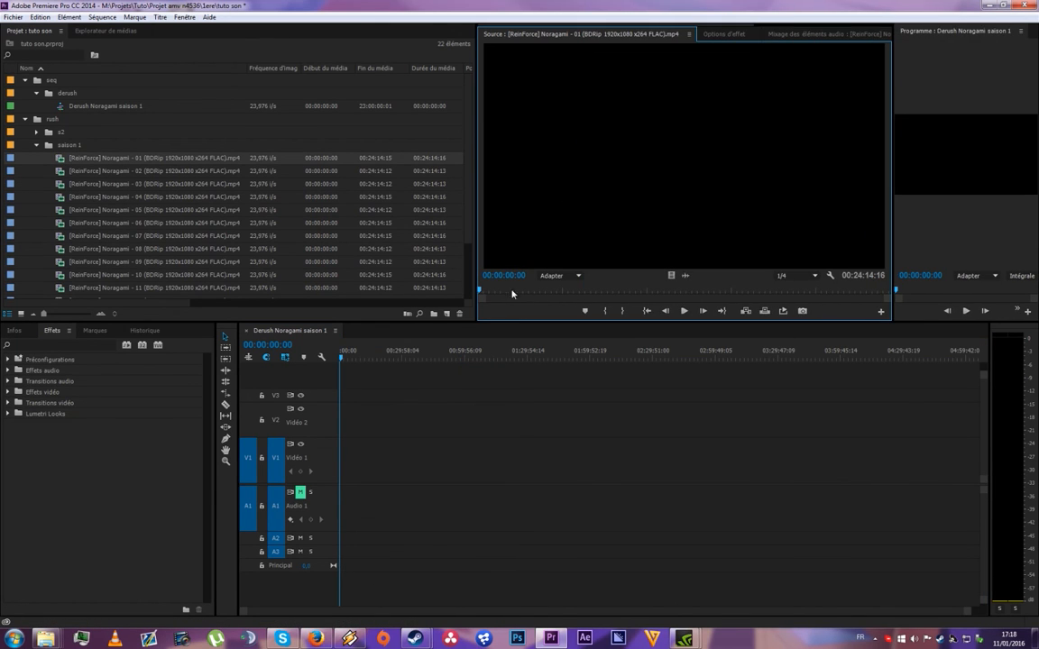
pyautogui.moveTo(480, 291); pyautogui.dragTo(484, 290)
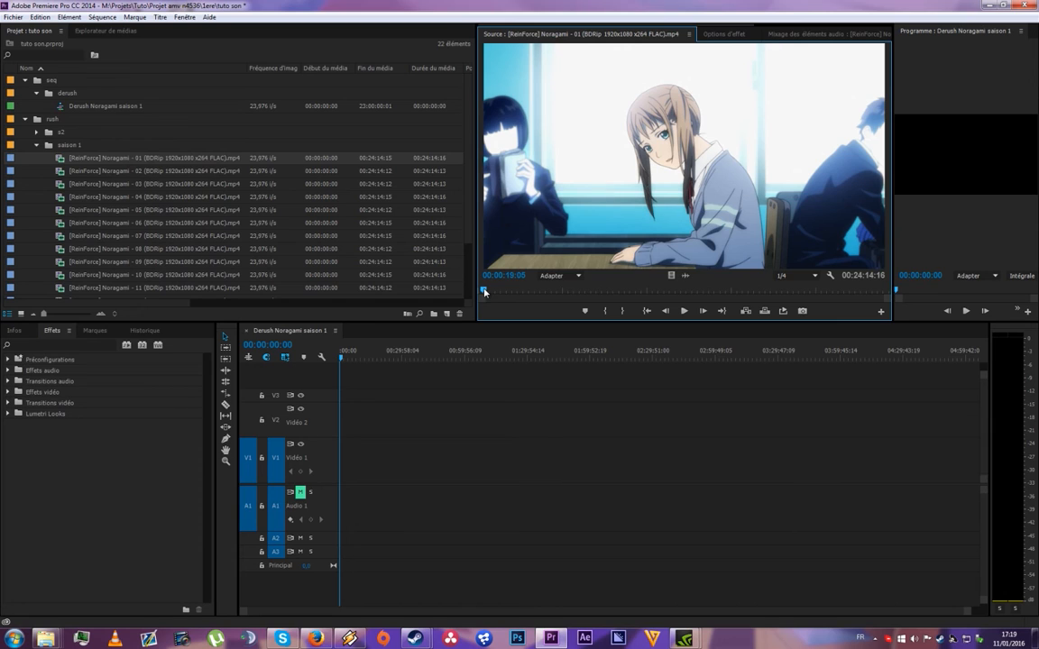
pyautogui.press('i')
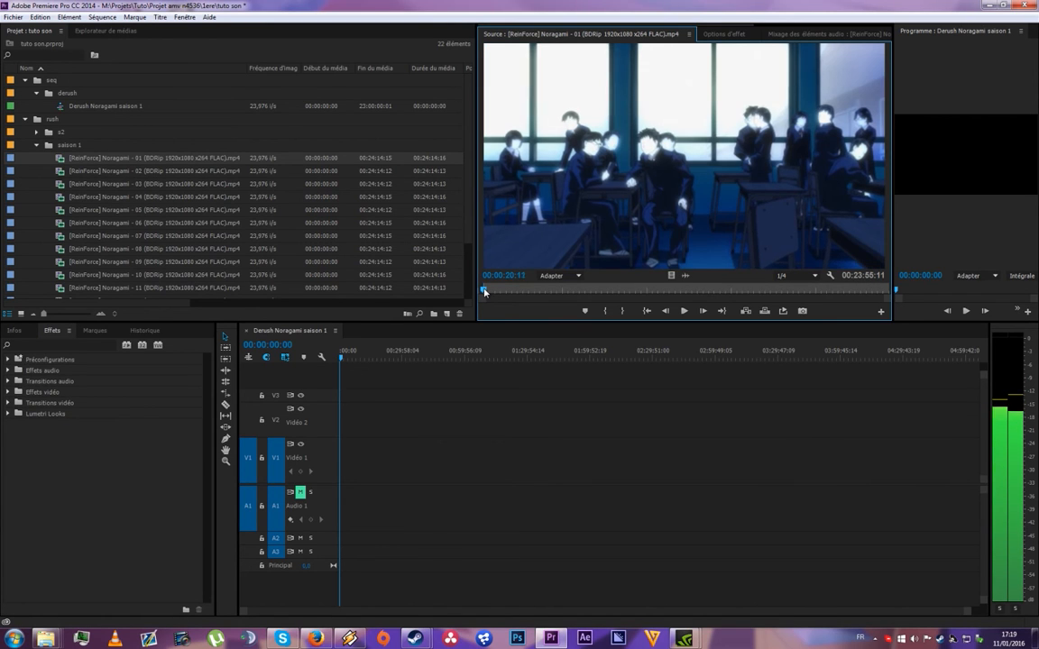
# Step back frame by frame to 00:00:20:00 in the episode 01 source and mark the Out point there
pyautogui.press('Left')
pyautogui.press('Left')
pyautogui.press('Left')
pyautogui.press('Left')
pyautogui.press('Left')
pyautogui.press('Left')
pyautogui.press('Left')
pyautogui.press('Left')
pyautogui.press('Left')
pyautogui.press('Left')
pyautogui.press('Left')
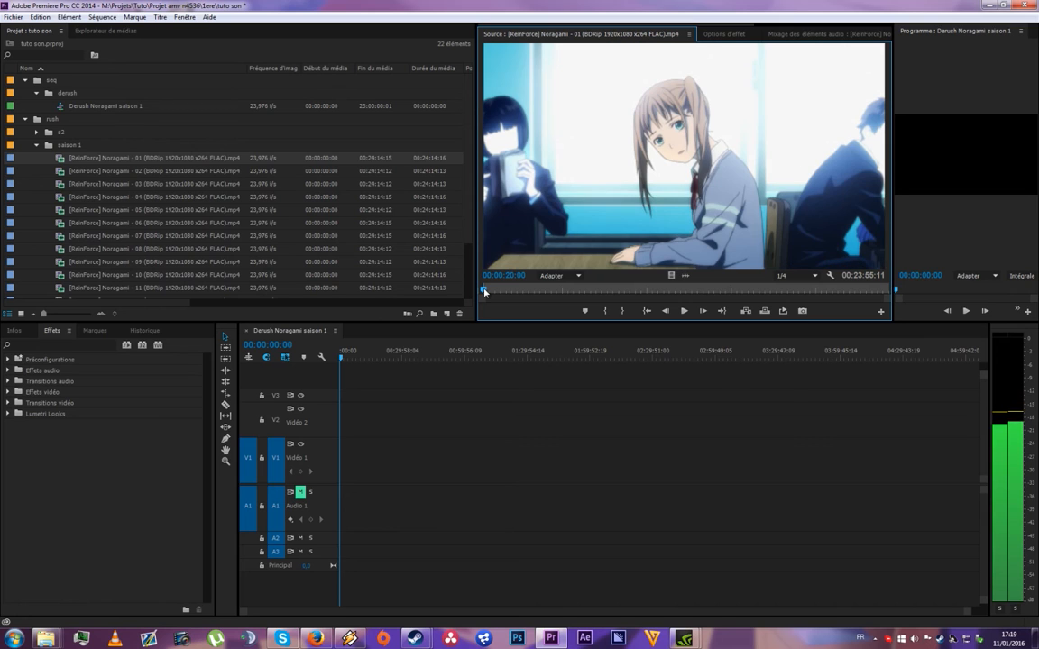
pyautogui.press('o')
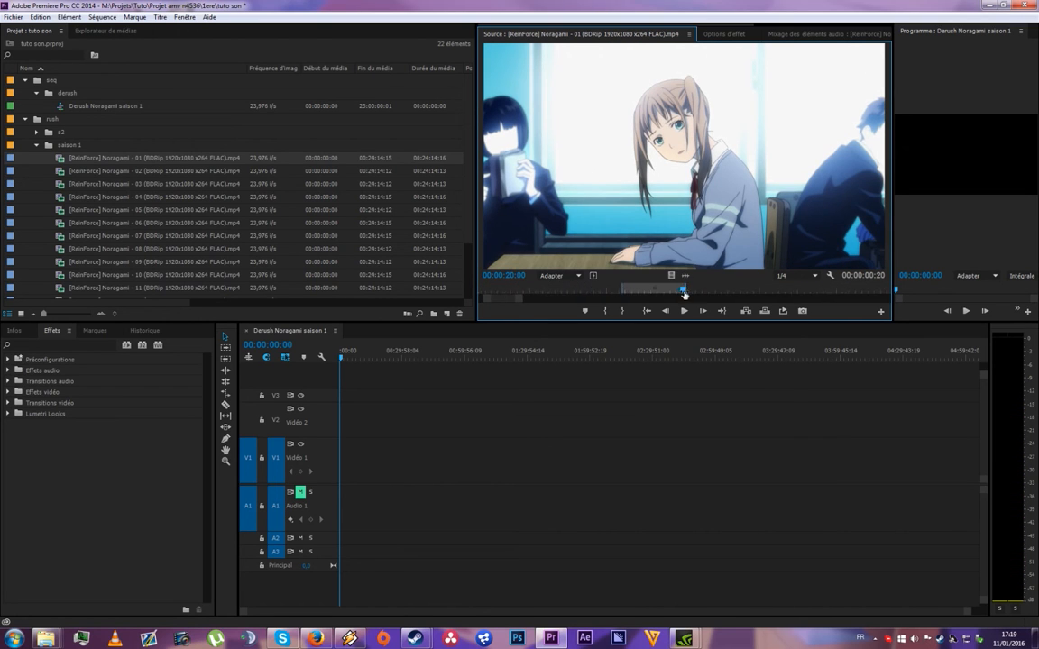
# Place the marked episode 01 extract at the start of the sequence on tracks V1 and A1
pyautogui.scroll(-3, 684, 295)
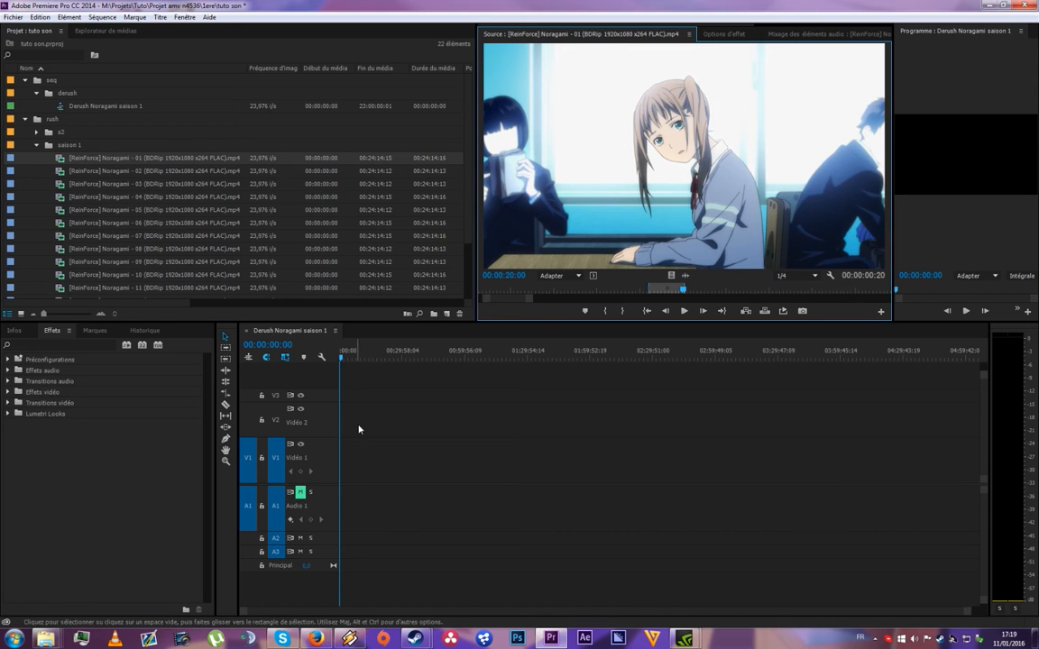
pyautogui.moveTo(672, 155); pyautogui.dragTo(341, 481)
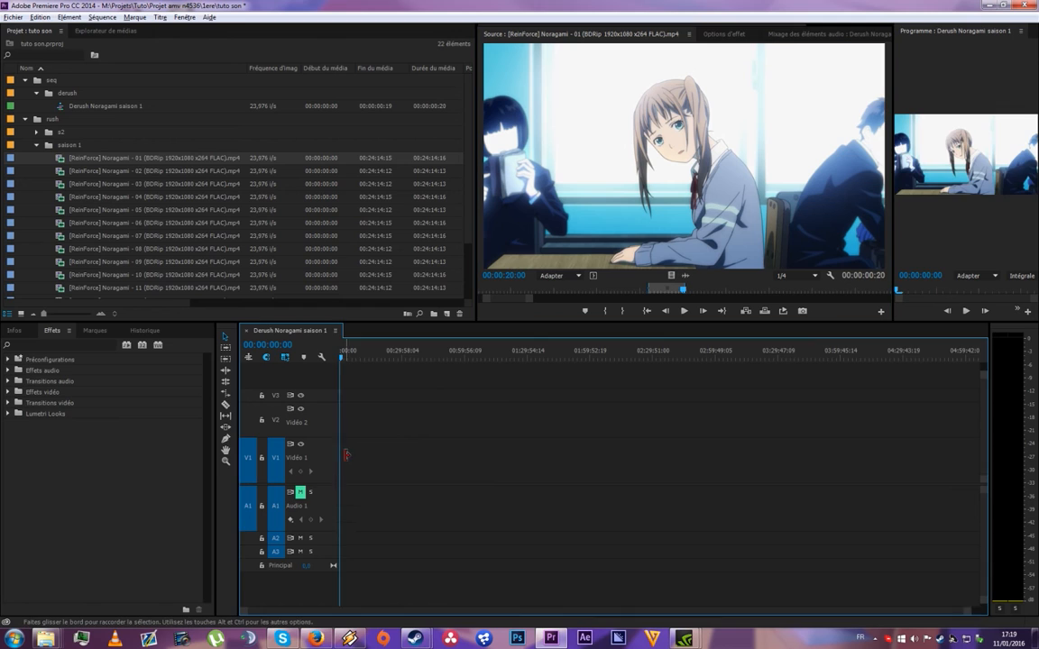
pyautogui.scroll(3, 376, 467)
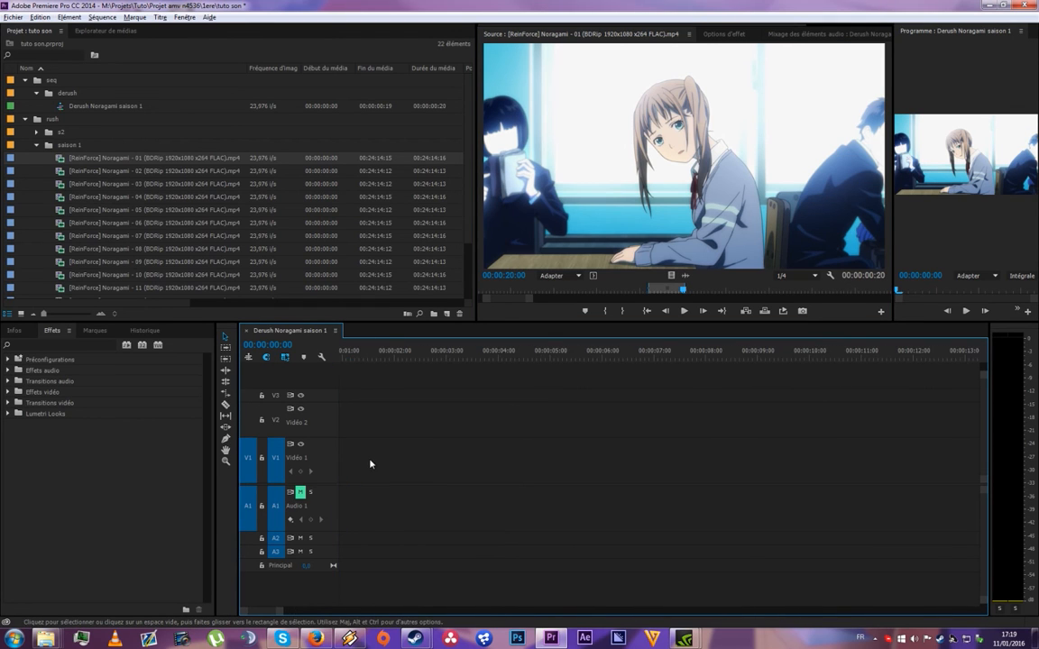
pyautogui.scroll(3, 372, 463)
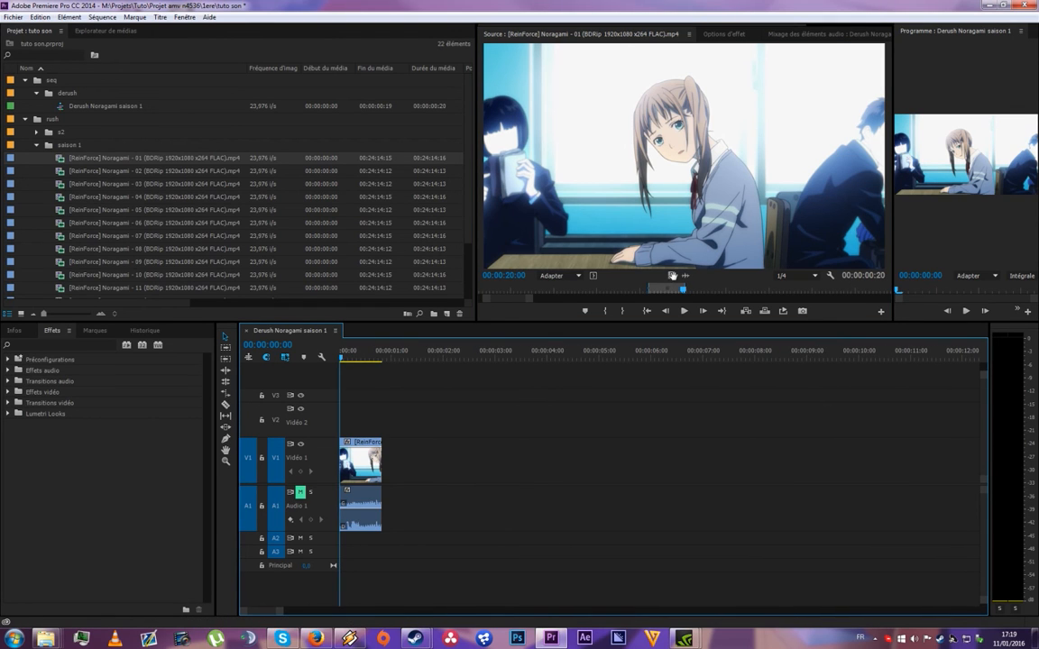
# Add the marked extract's video only after the first clip on V1, and its audio only on A1 from where that video ends
pyautogui.moveTo(671, 275); pyautogui.dragTo(393, 466)
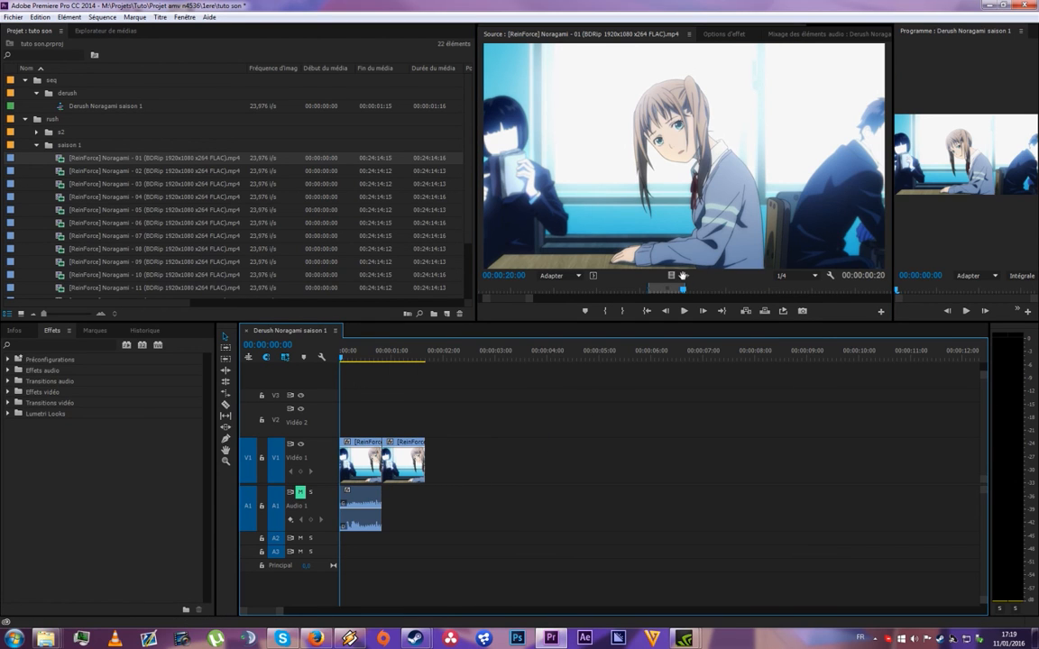
pyautogui.moveTo(684, 275); pyautogui.dragTo(431, 519)
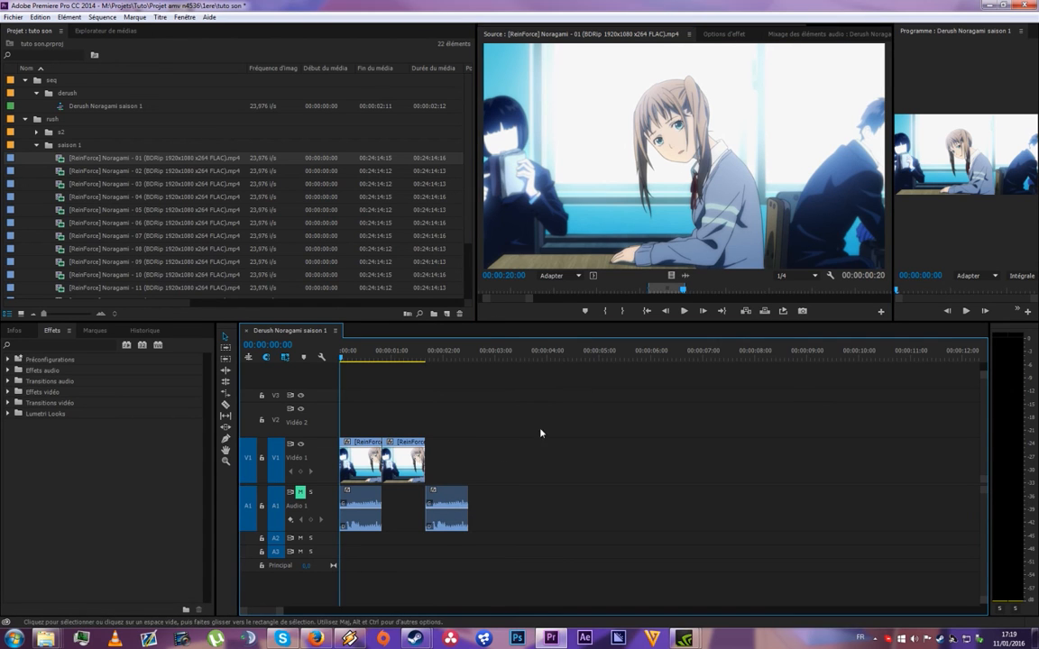
# Mark a new episode 01 extract from 00:00:22:00 and place its video only on V1 where the last audio clip ends
pyautogui.click(770, 290)
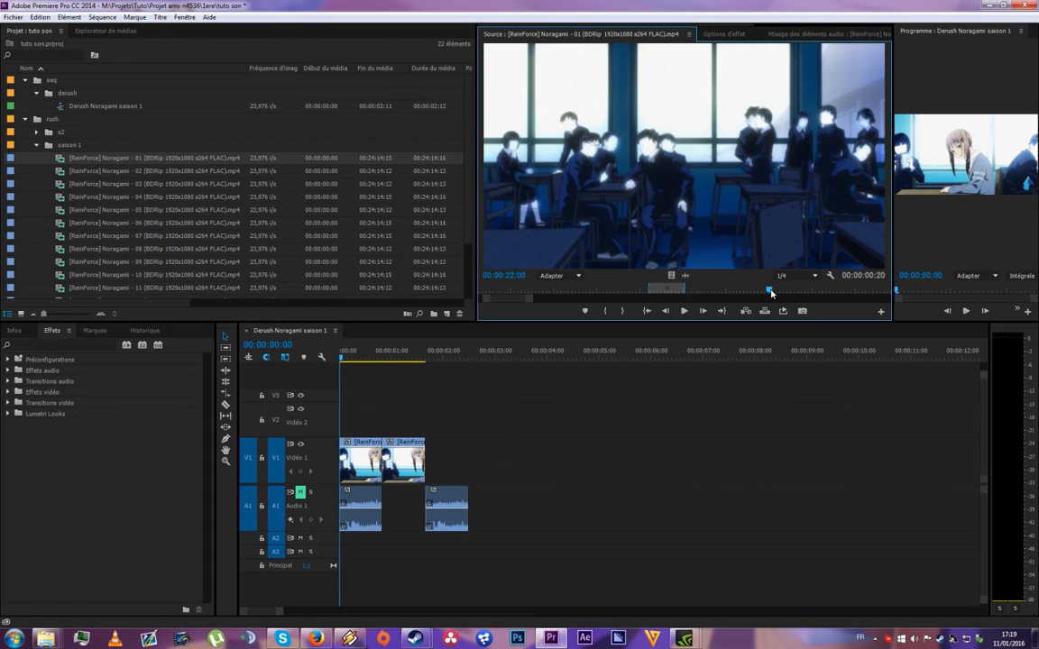
pyautogui.press('i')
pyautogui.scroll(-2, 838, 293)
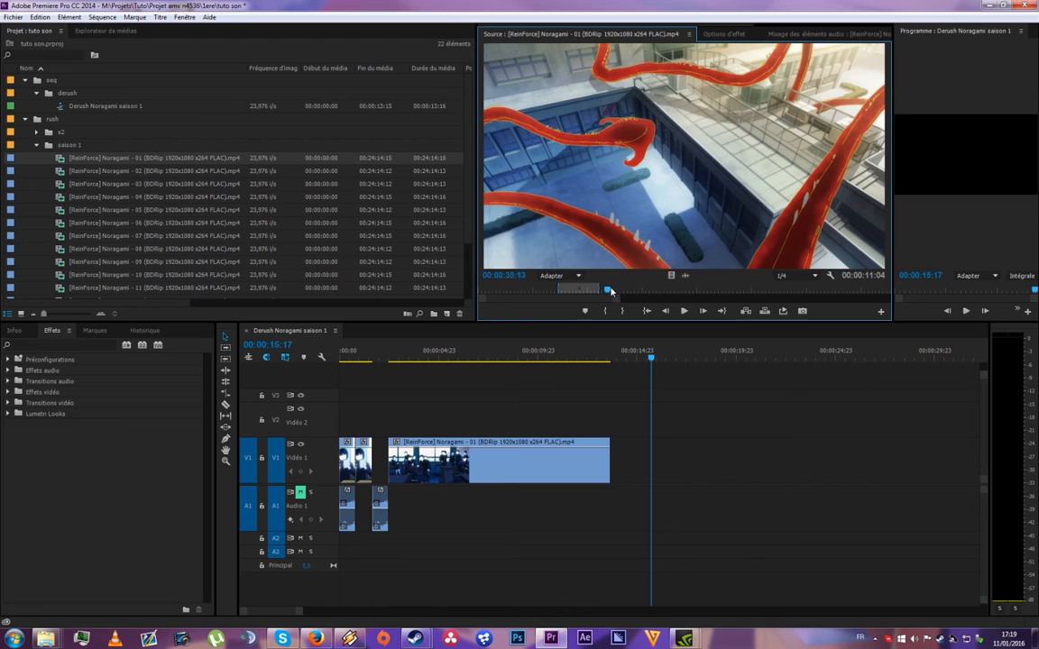
# Mark a 15-second episode 01 extract ending at 00:00:53:22 and place its video only on V1, leaving a small gap after the previous clip
pyautogui.press('i')
pyautogui.click(674, 290)
pyautogui.press('o')
pyautogui.moveTo(670, 275); pyautogui.dragTo(624, 468)
pyautogui.press('-')
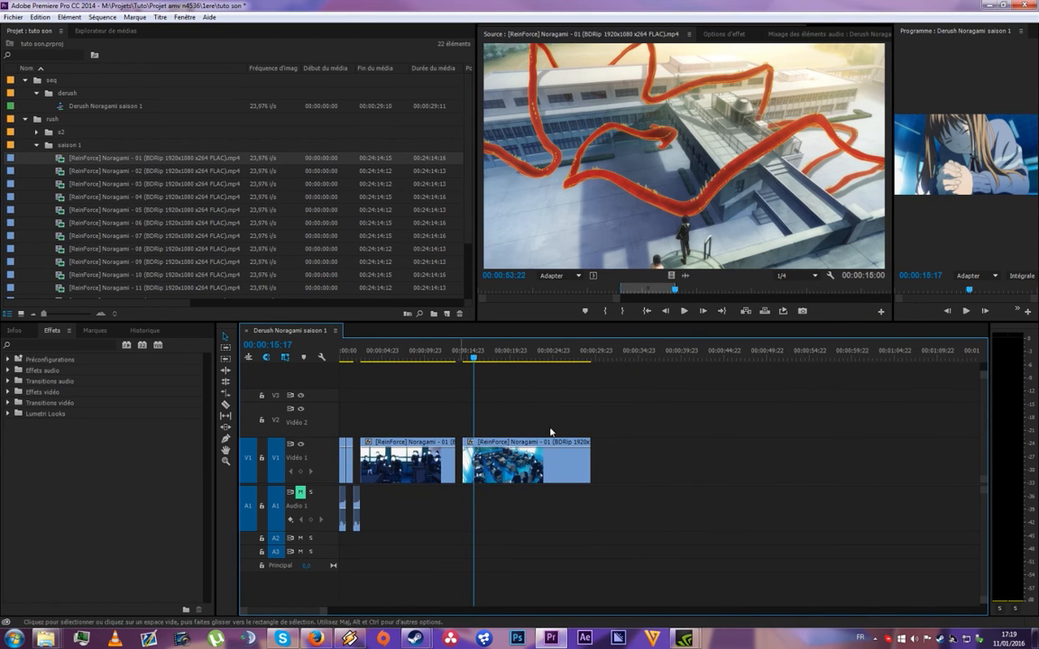
# Collapse the derush and saison 1 bins and delete all the project's bins with their contents
pyautogui.press('alt')
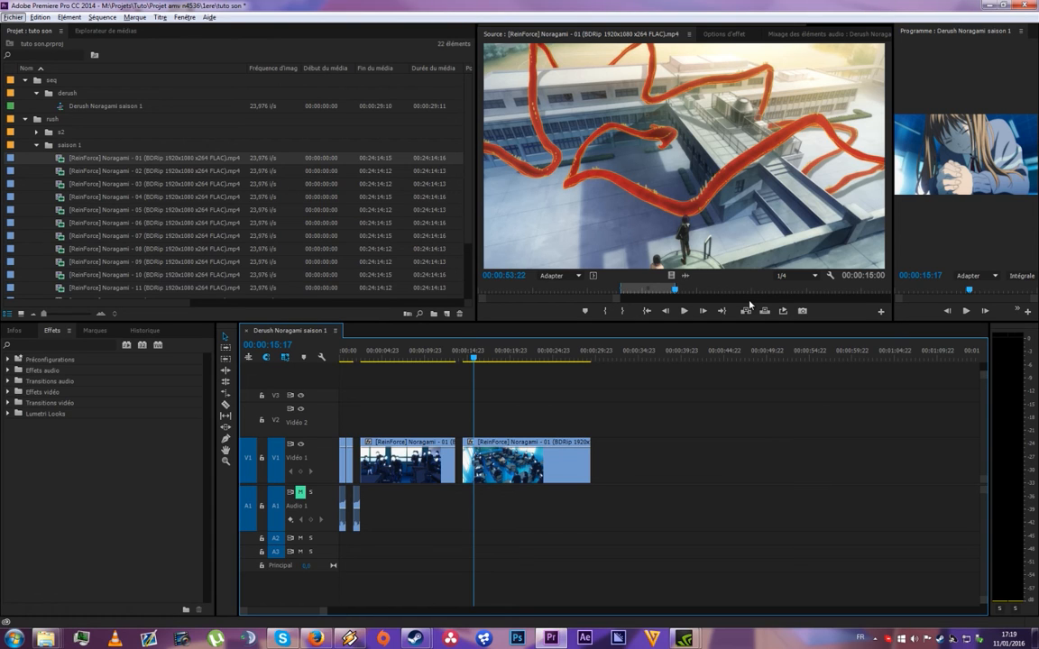
pyautogui.click(36, 144)
pyautogui.click(36, 93)
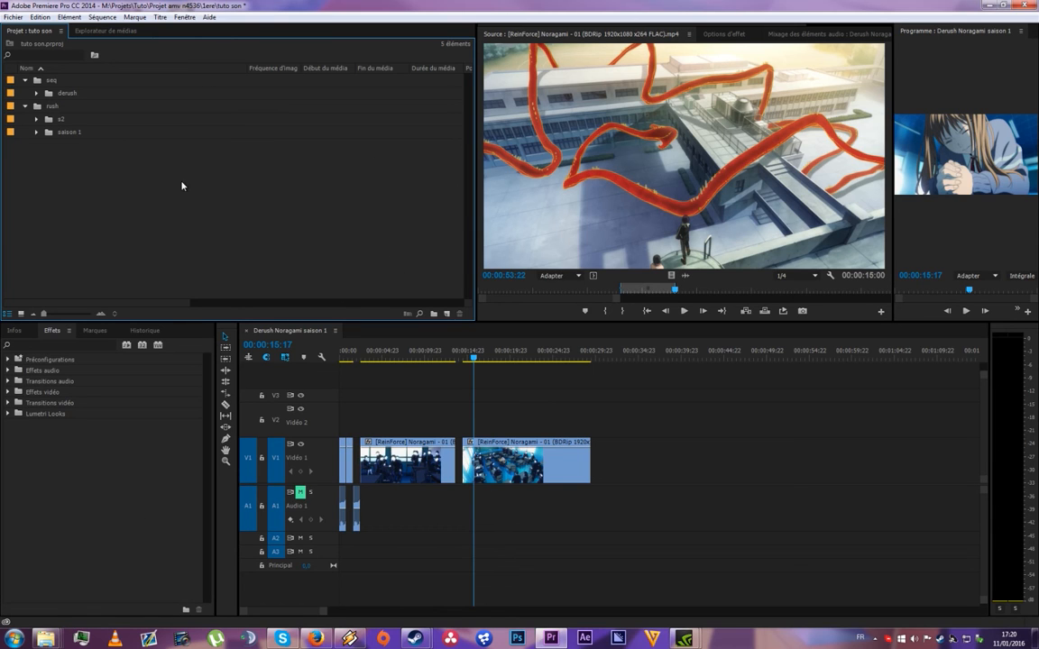
pyautogui.moveTo(181, 186); pyautogui.dragTo(8, 43)
pyautogui.press('Delete')
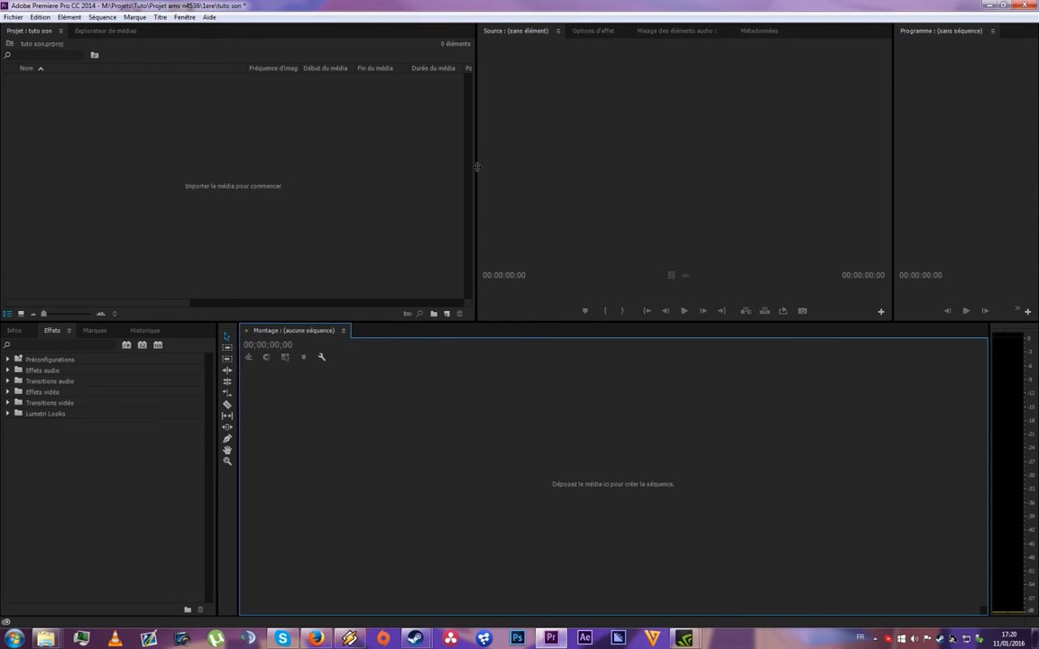
# Import only the Derush noragami sequence from the Miror Piece project, with the option to import selected sequences
pyautogui.moveTo(474, 169); pyautogui.dragTo(425, 167)
pyautogui.doubleClick(136, 237)
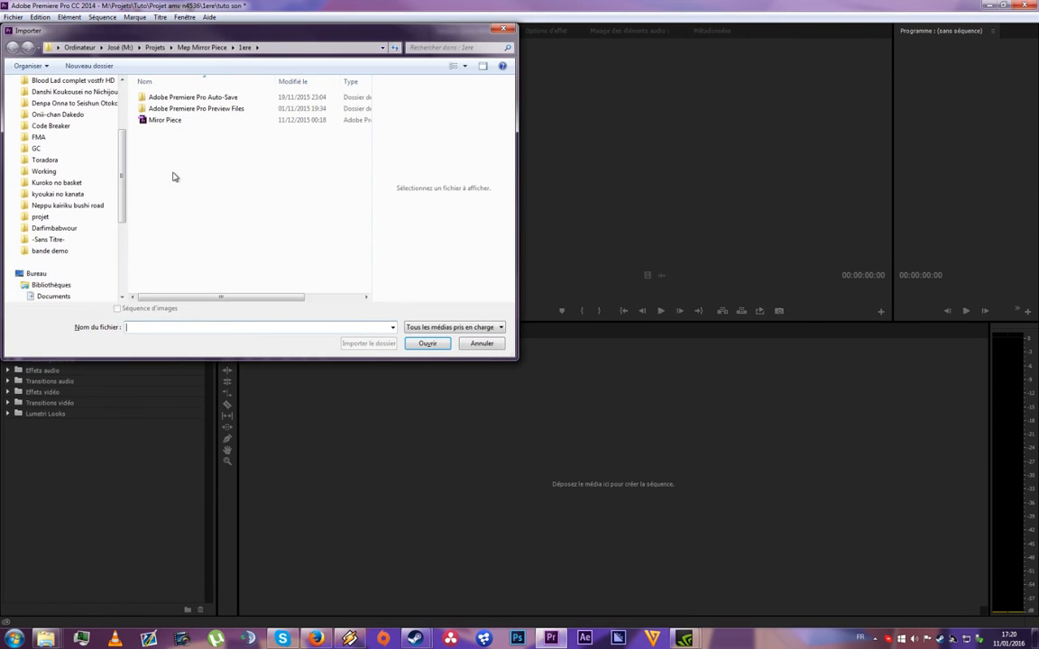
pyautogui.click(161, 121)
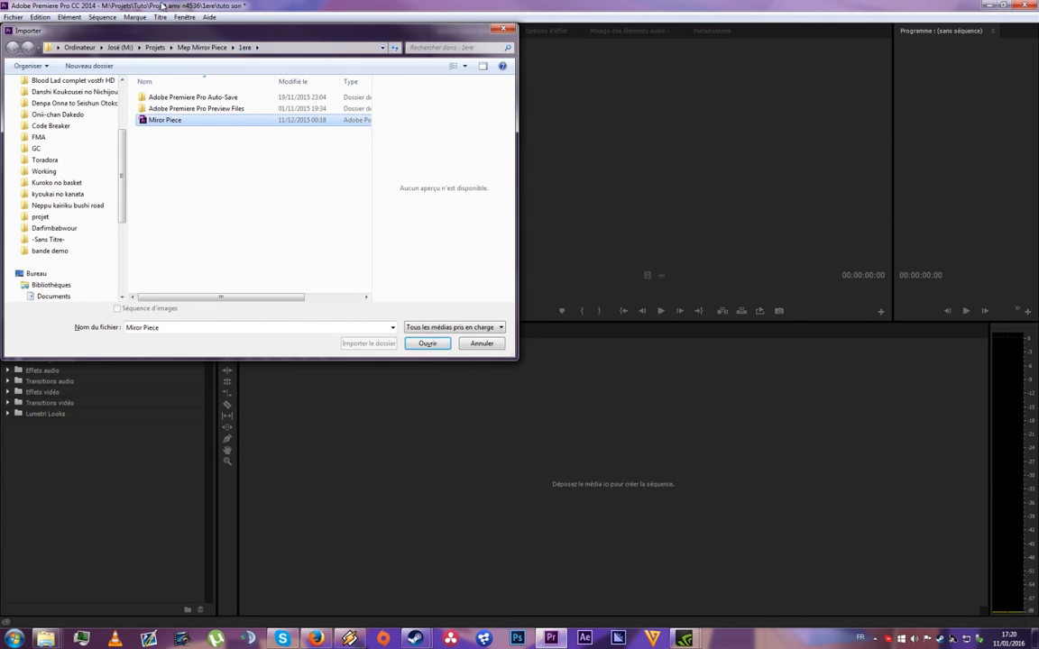
pyautogui.press('Return')
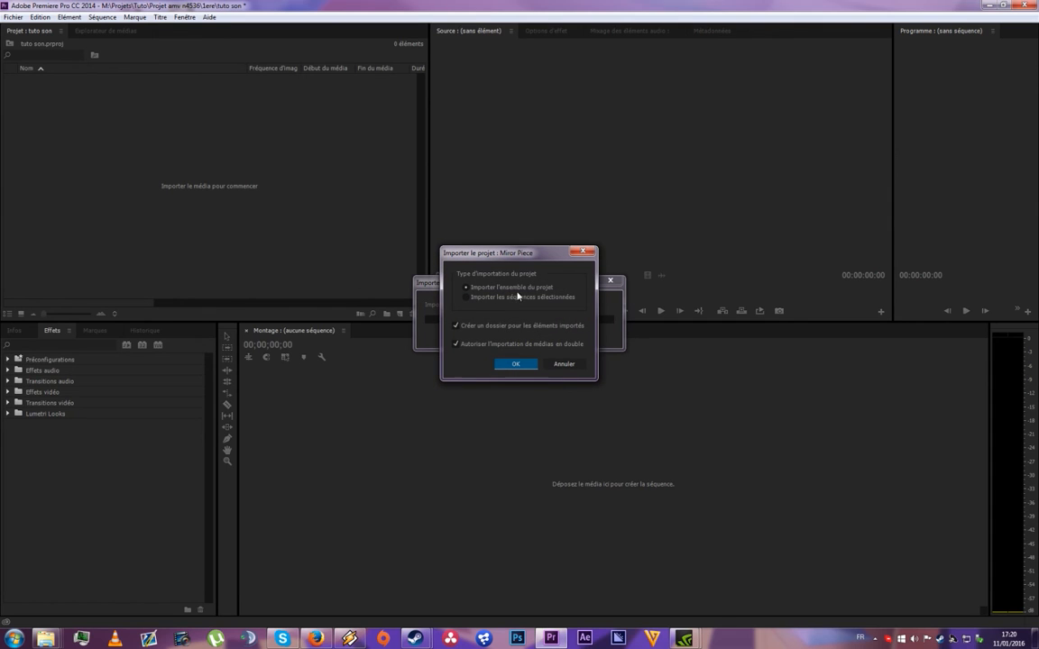
pyautogui.click(520, 299)
pyautogui.click(514, 363)
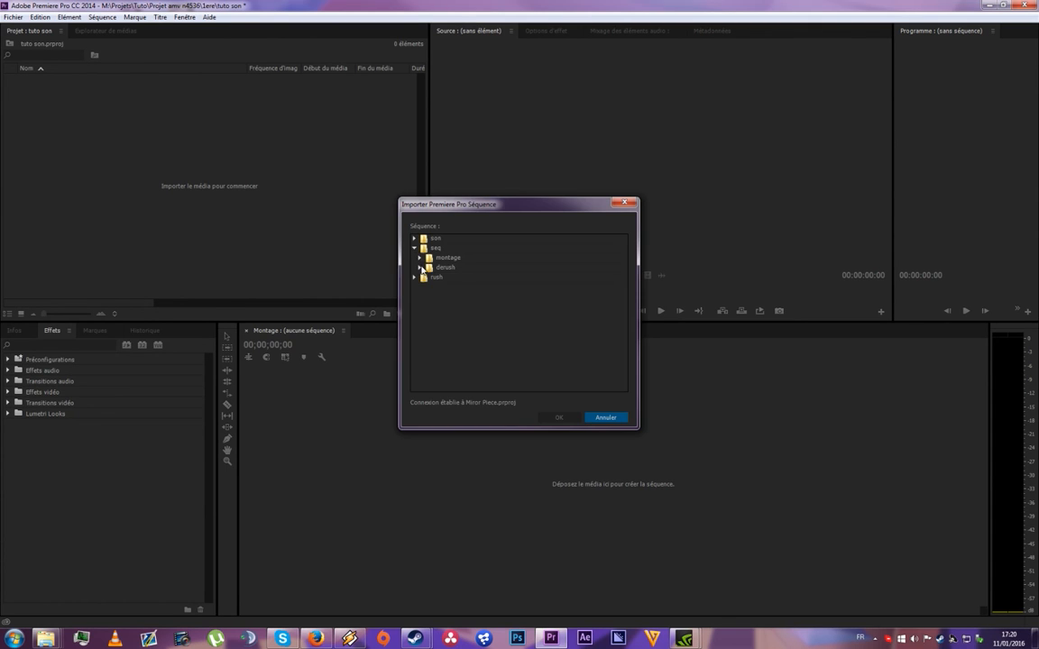
pyautogui.click(421, 268)
pyautogui.click(480, 278)
pyautogui.click(574, 419)
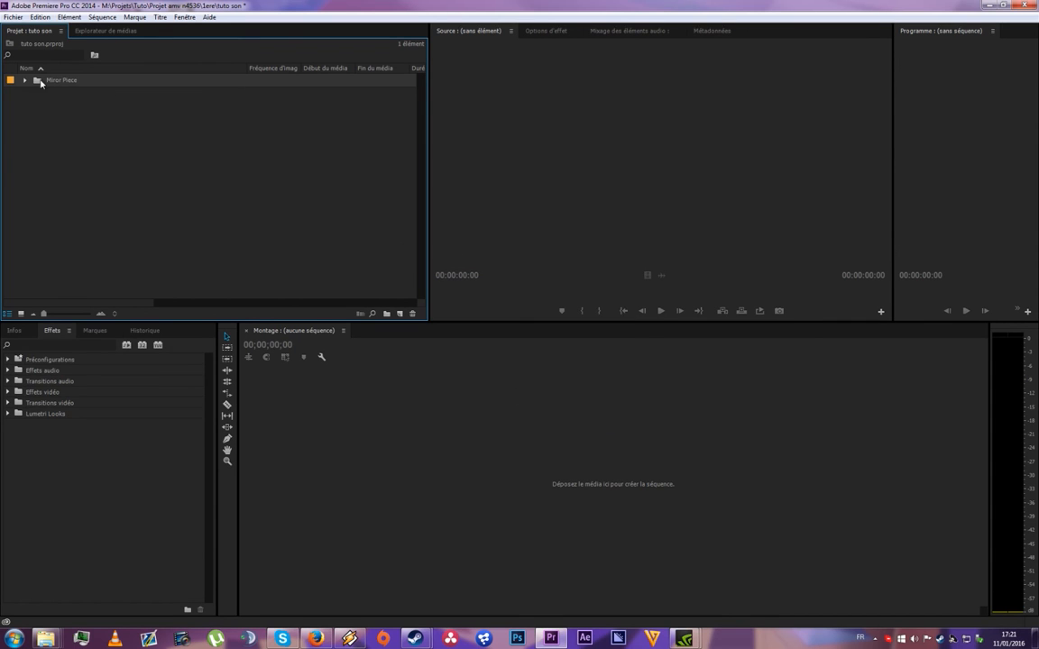
# Expand the imported Miror Piece bin, check the S1 episodes in its rush bin, and open the Derush noragami sequence
pyautogui.click(24, 80)
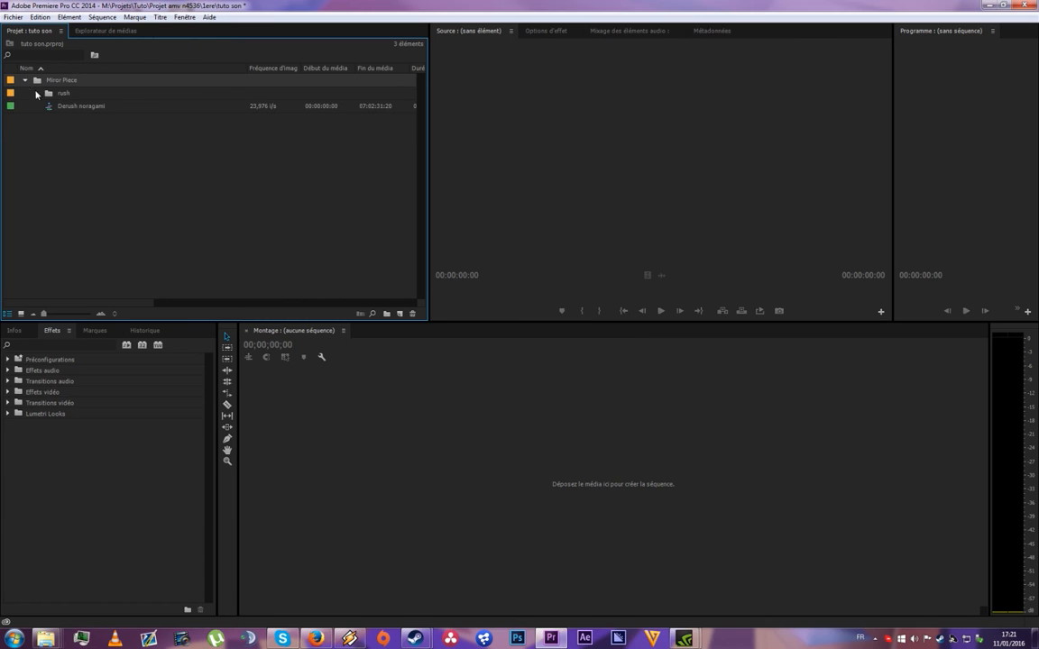
pyautogui.click(38, 94)
pyautogui.click(48, 107)
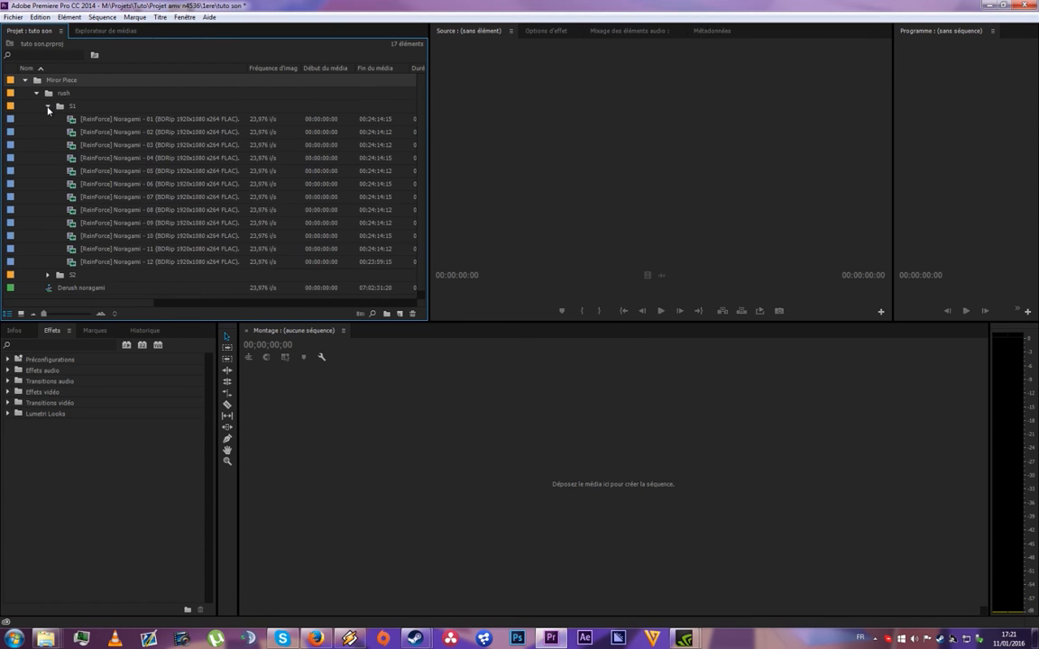
pyautogui.click(47, 108)
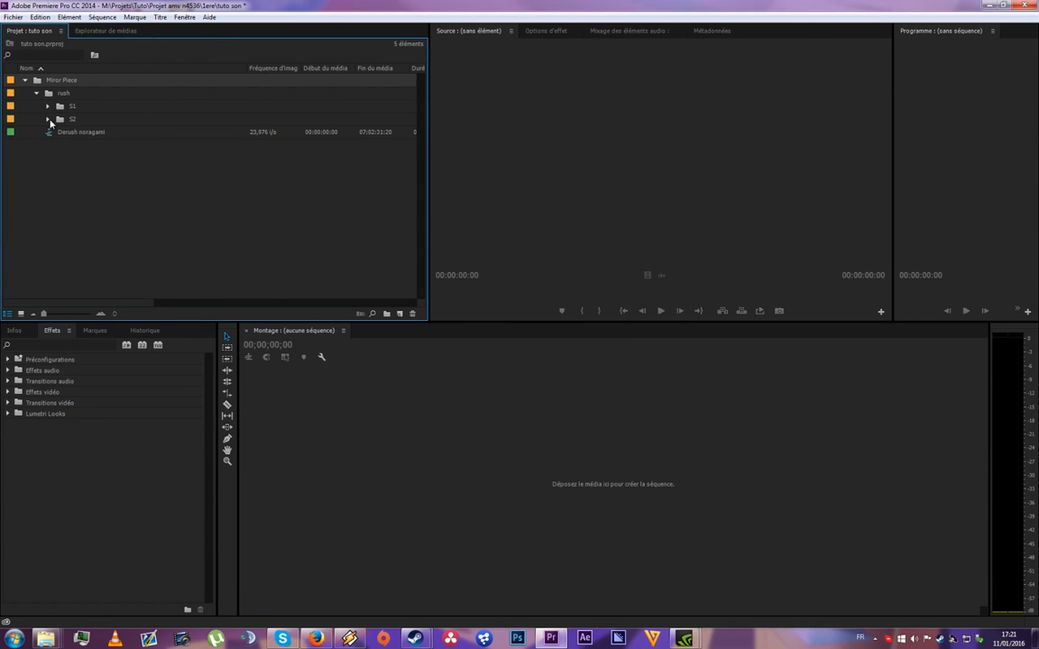
pyautogui.click(78, 132)
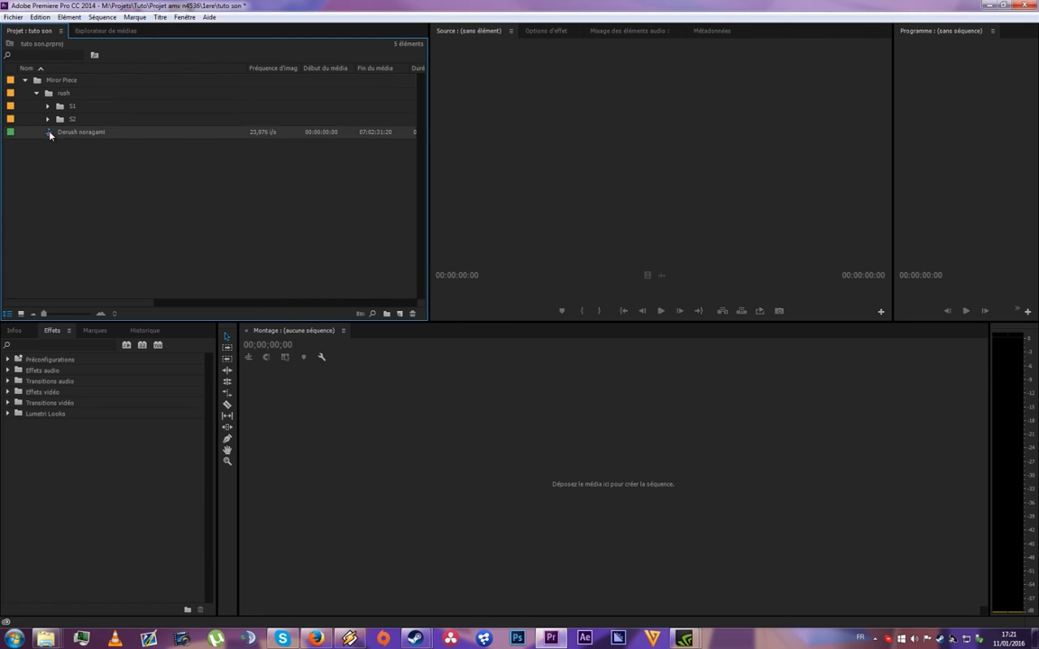
pyautogui.doubleClick(50, 135)
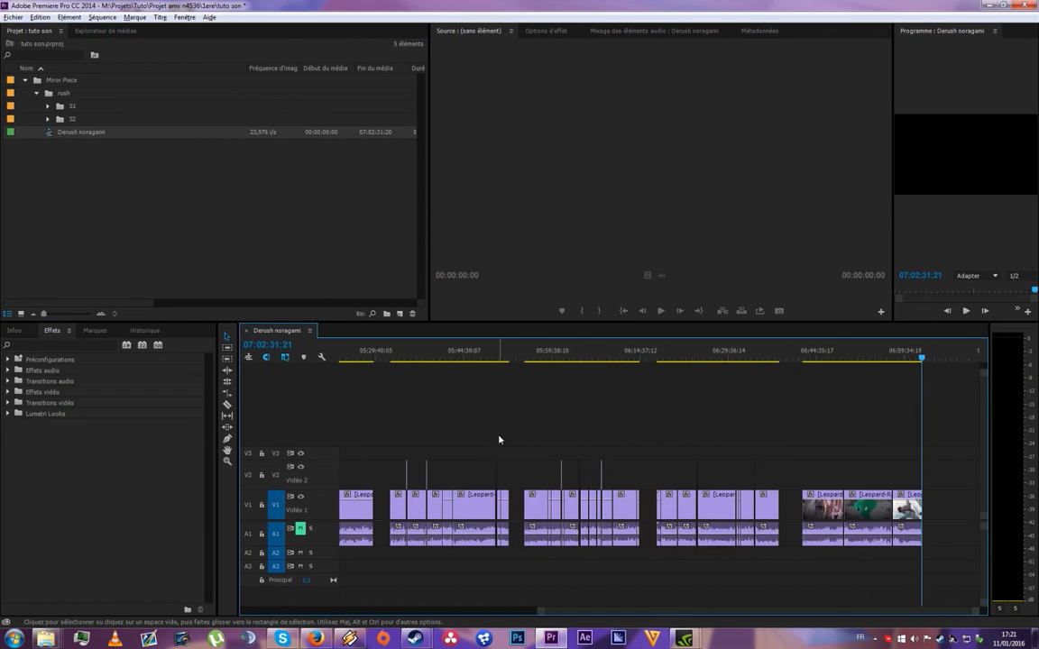
# Enlarge the Program monitor and preview the derush sequence at 00:26:30:14 and 00:30:27:07
pyautogui.scroll(-2, 487, 435)
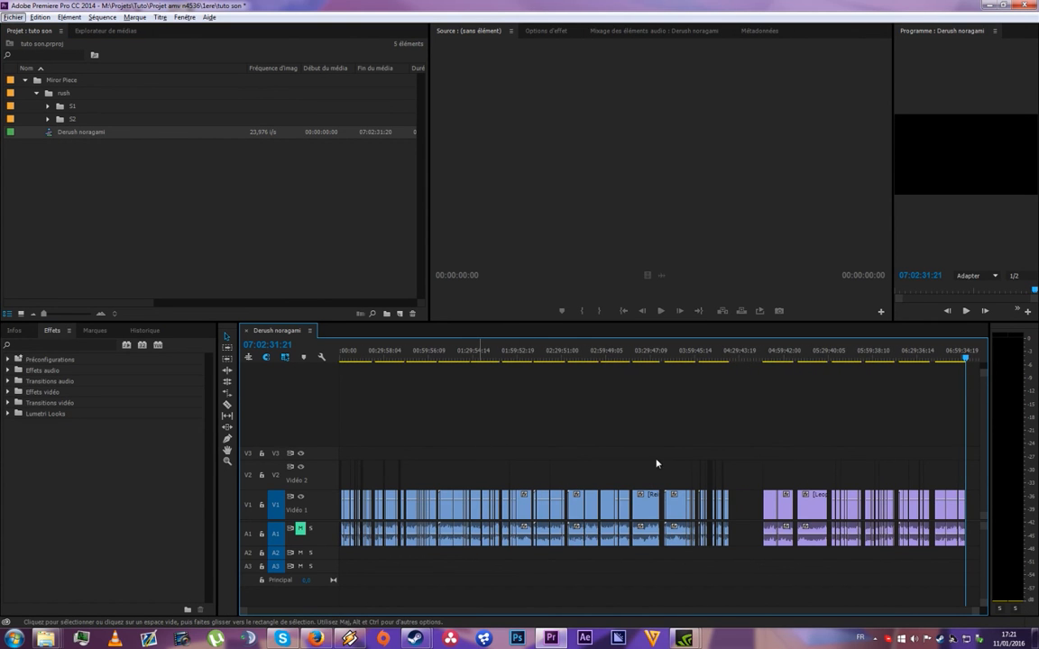
pyautogui.scroll(3, 382, 423)
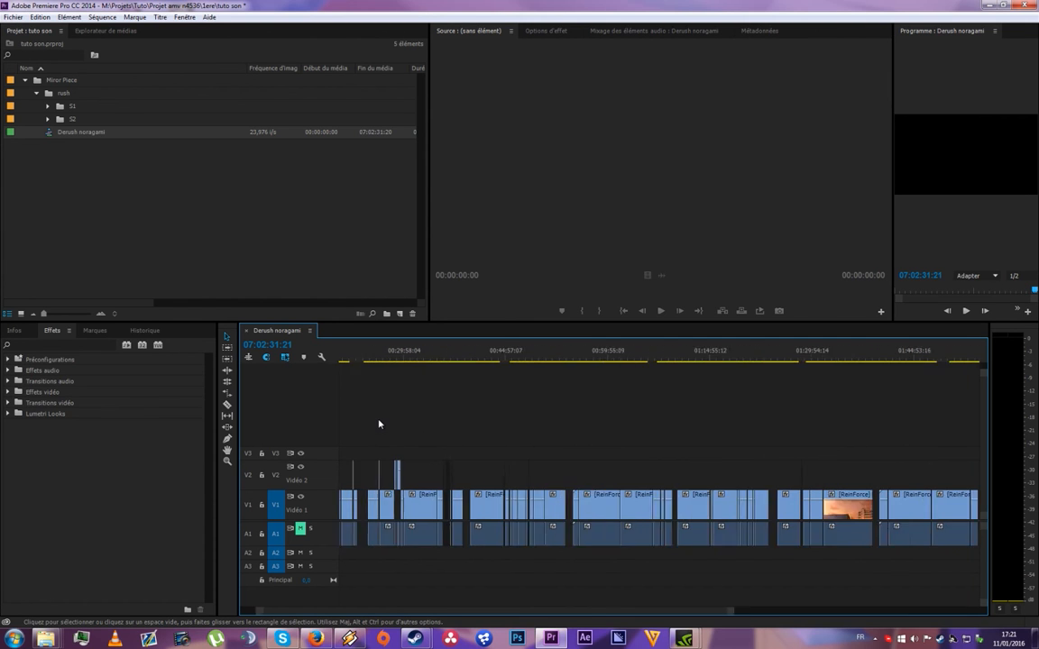
pyautogui.scroll(-3, 379, 430)
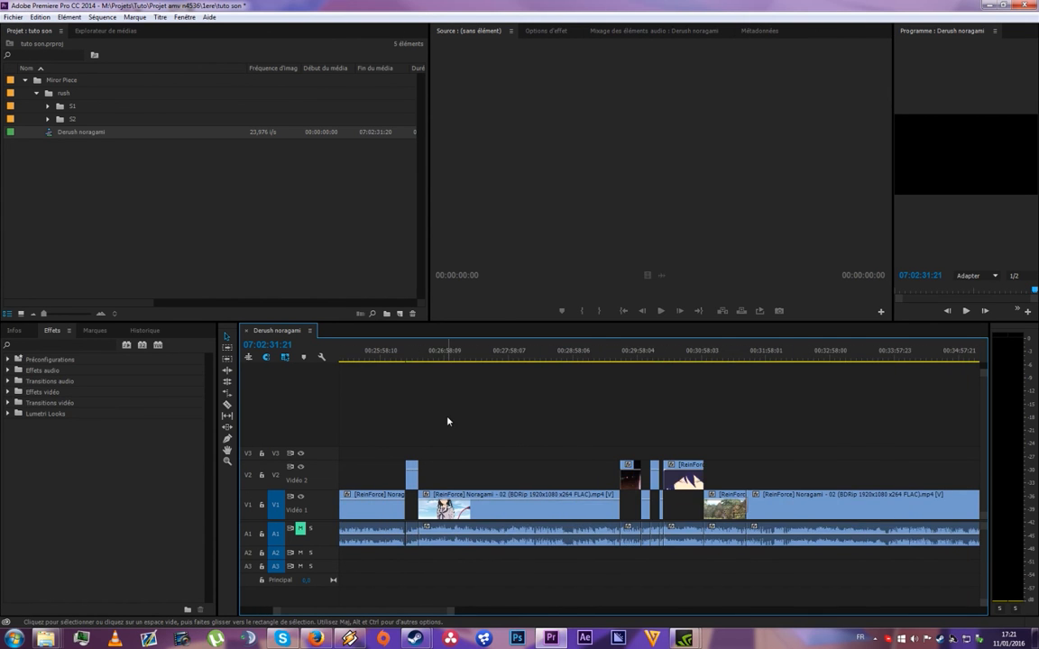
pyautogui.click(578, 359)
pyautogui.moveTo(579, 360); pyautogui.dragTo(582, 359)
pyautogui.moveTo(893, 207); pyautogui.dragTo(561, 202)
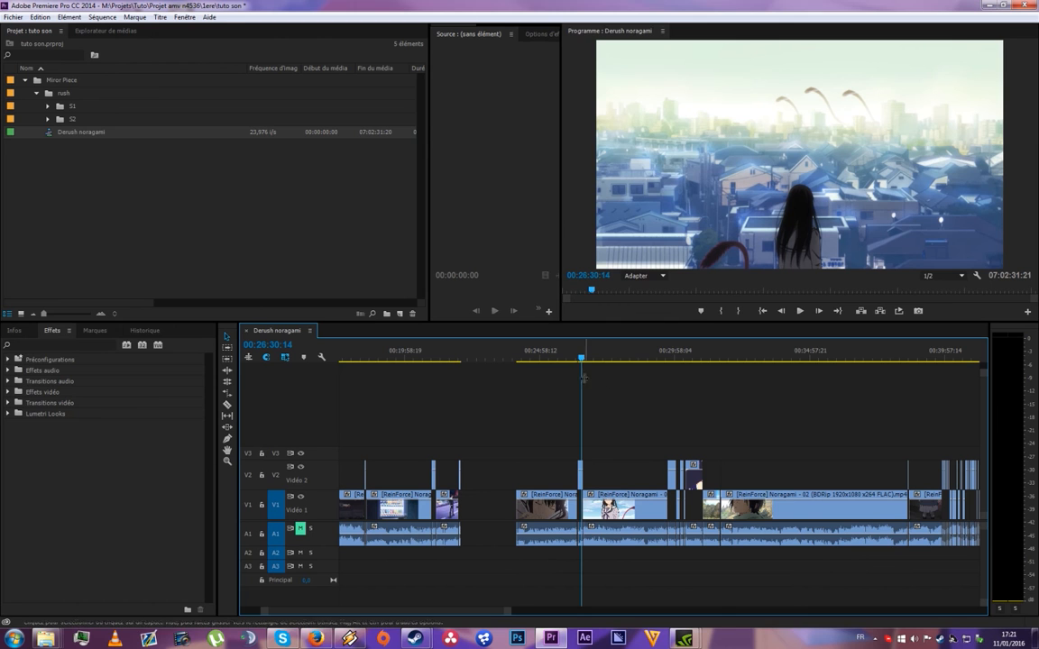
pyautogui.click(673, 351)
# Examine how the derush sequence separates the episodes with gaps, from saison 1 through the Noragami Aragoto clips
pyautogui.scroll(-6, 587, 409)
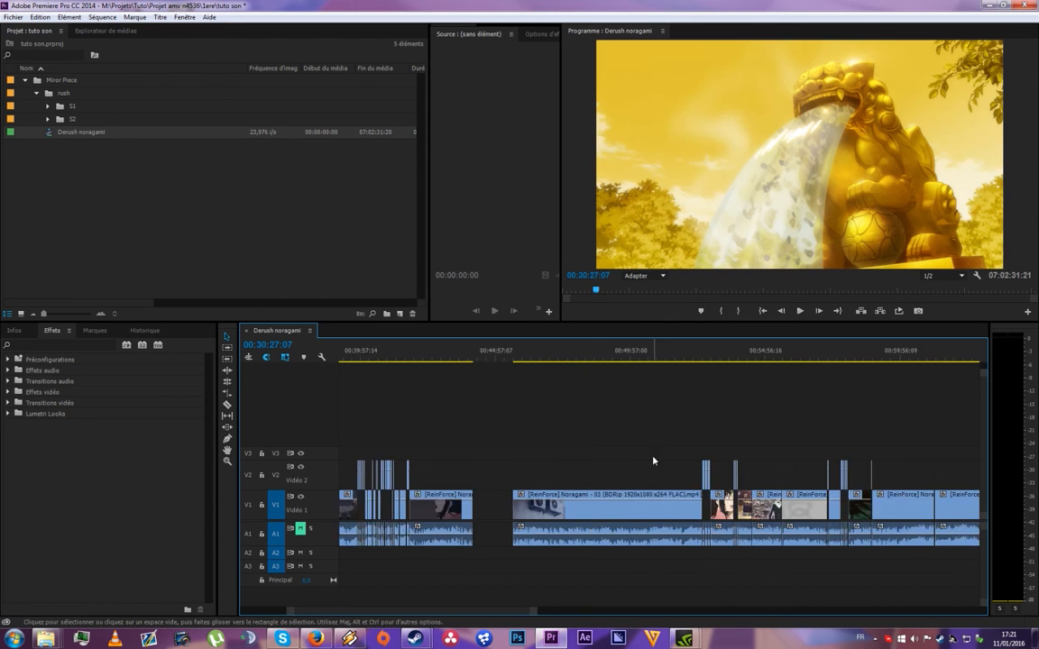
pyautogui.scroll(-8, 631, 481)
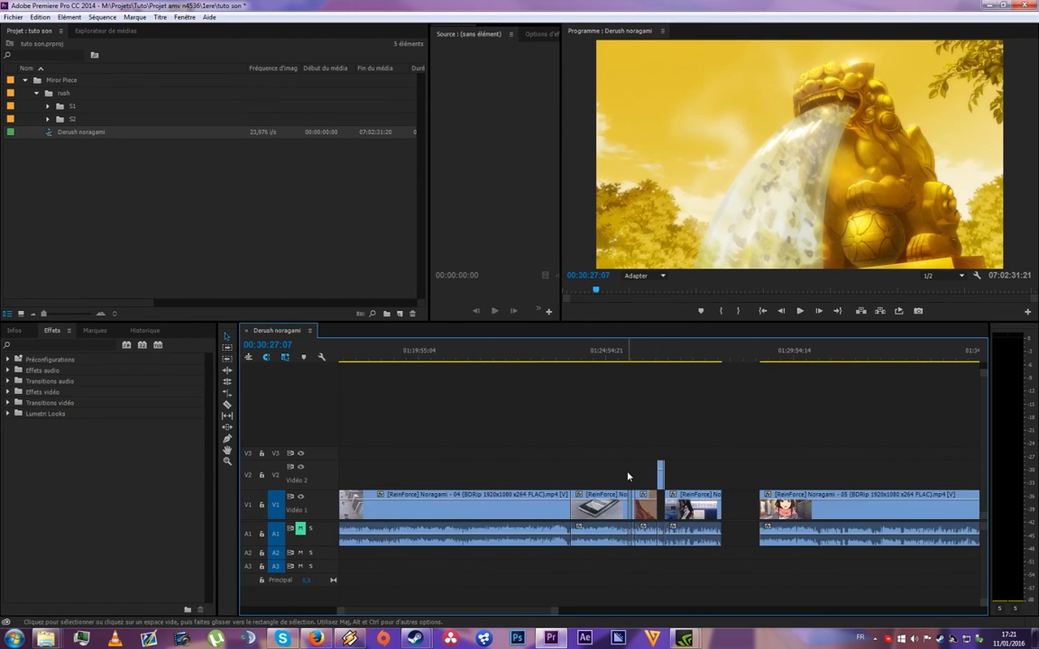
pyautogui.scroll(-10, 624, 479)
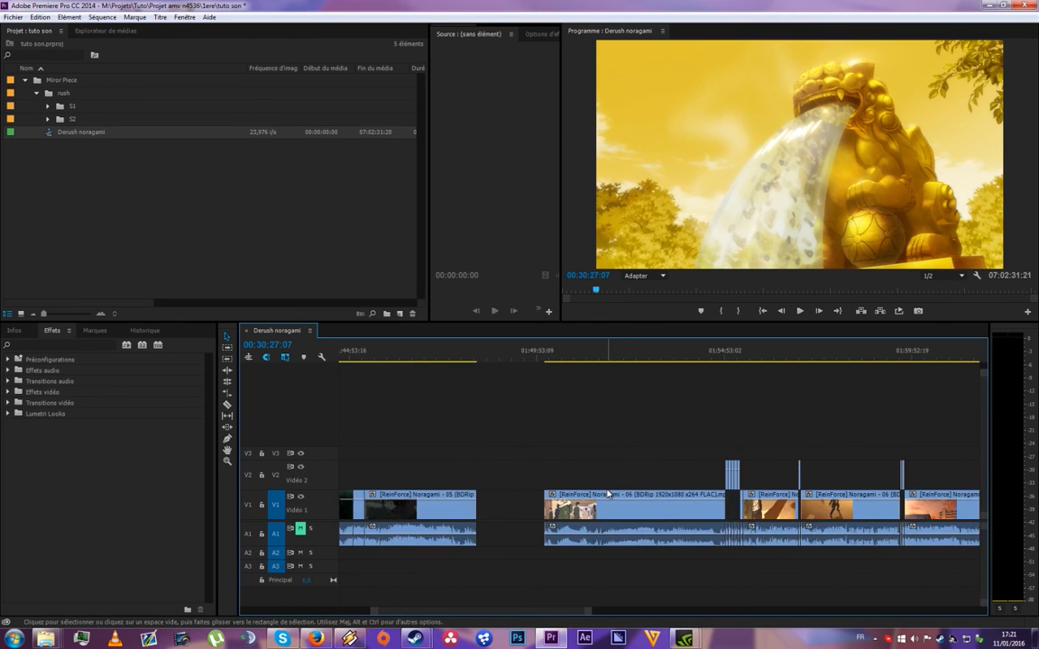
pyautogui.scroll(-10, 577, 500)
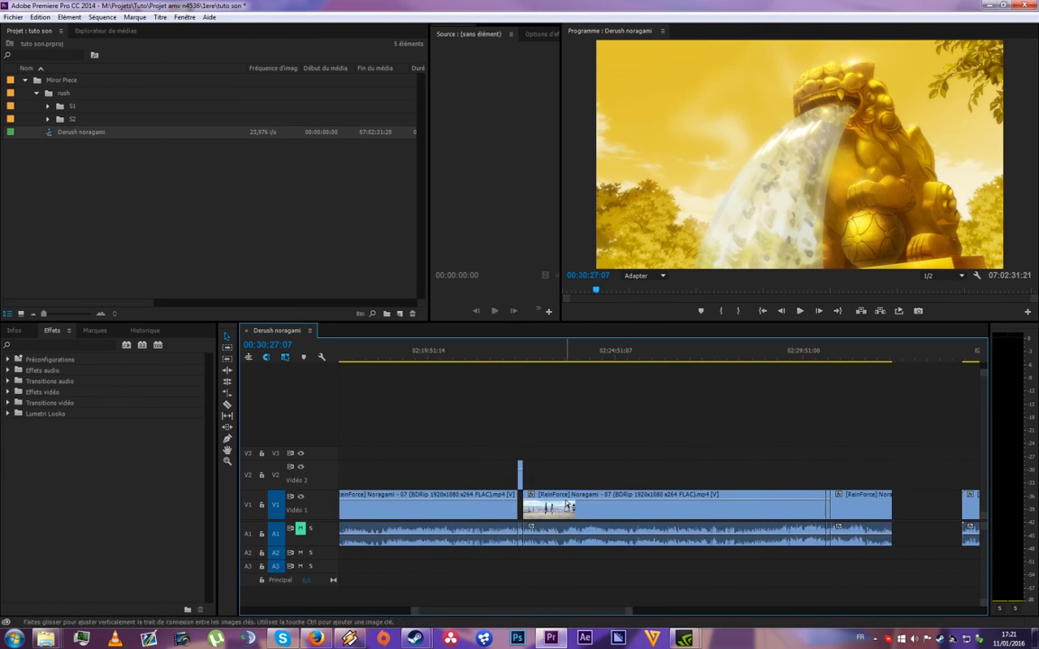
pyautogui.scroll(-1, 552, 516)
pyautogui.scroll(-10, 592, 613)
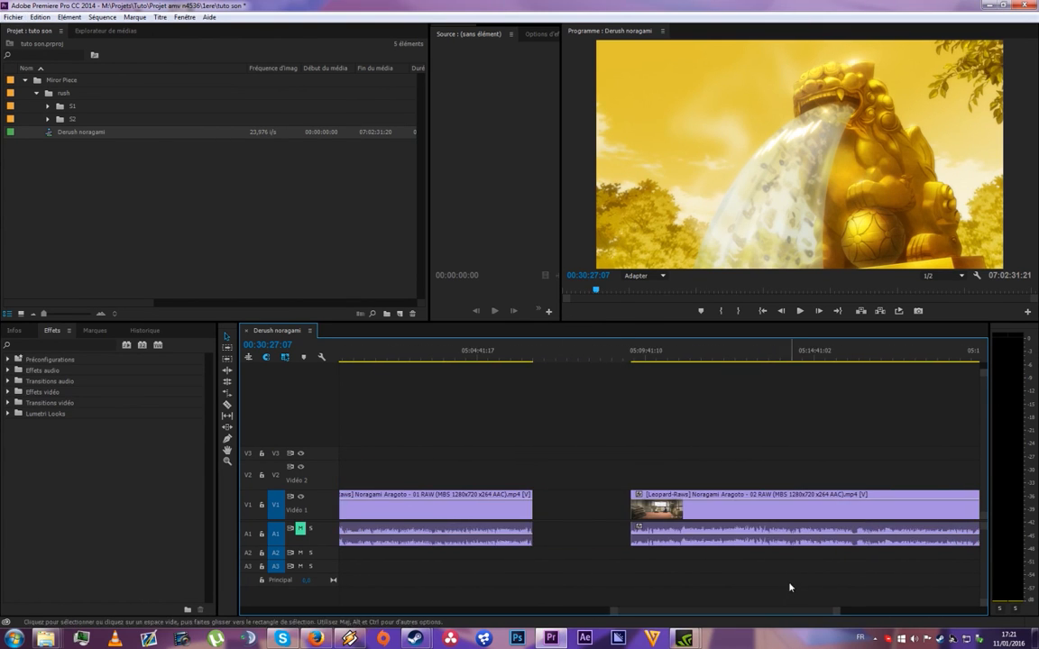
pyautogui.scroll(1, 827, 464)
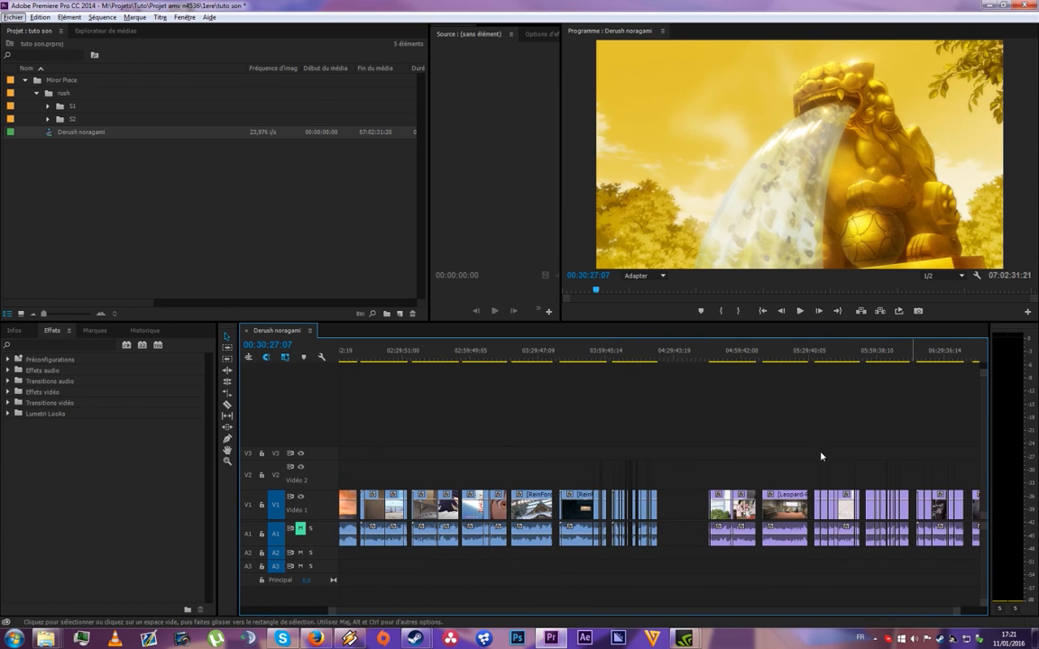
pyautogui.scroll(-1, 803, 439)
pyautogui.moveTo(646, 422); pyautogui.dragTo(961, 587)
pyautogui.click(598, 391)
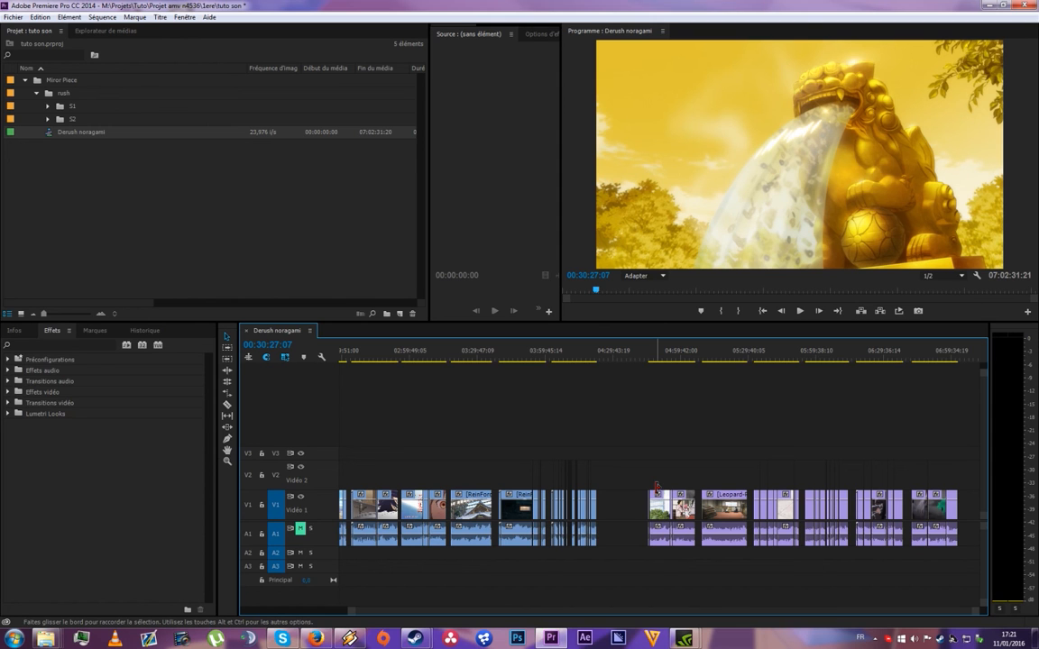
# Try the Caraïbe label on the short episode 12 clips on V2 at 04:19:58:15, and set their label to Rose
pyautogui.scroll(6, 614, 499)
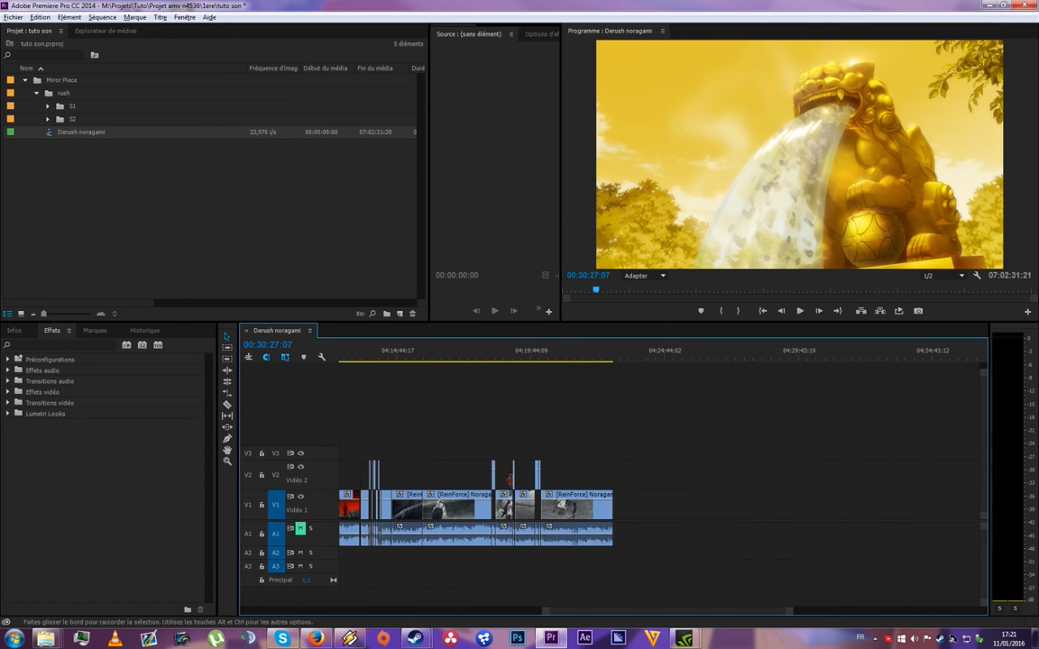
pyautogui.scroll(2, 531, 406)
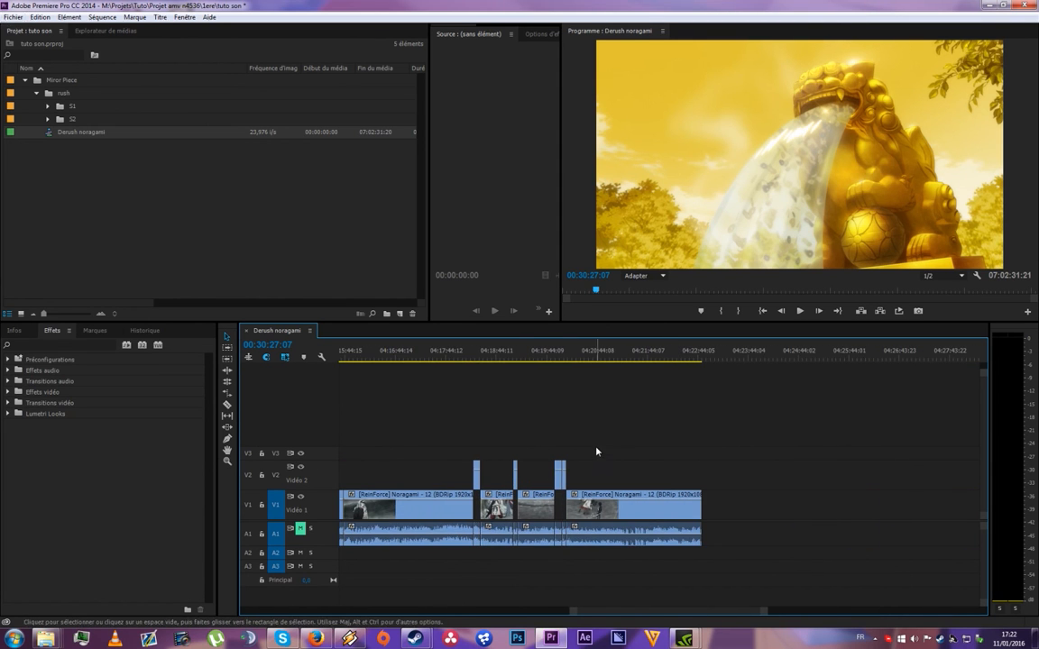
pyautogui.scroll(3, 535, 401)
pyautogui.click(573, 361)
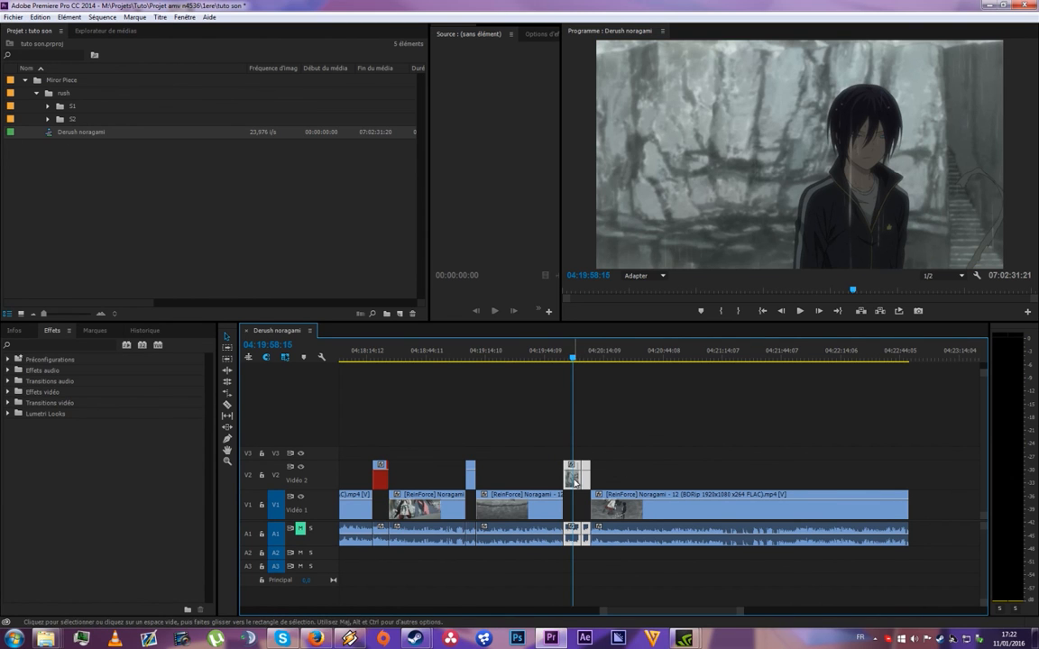
pyautogui.rightClick(574, 483)
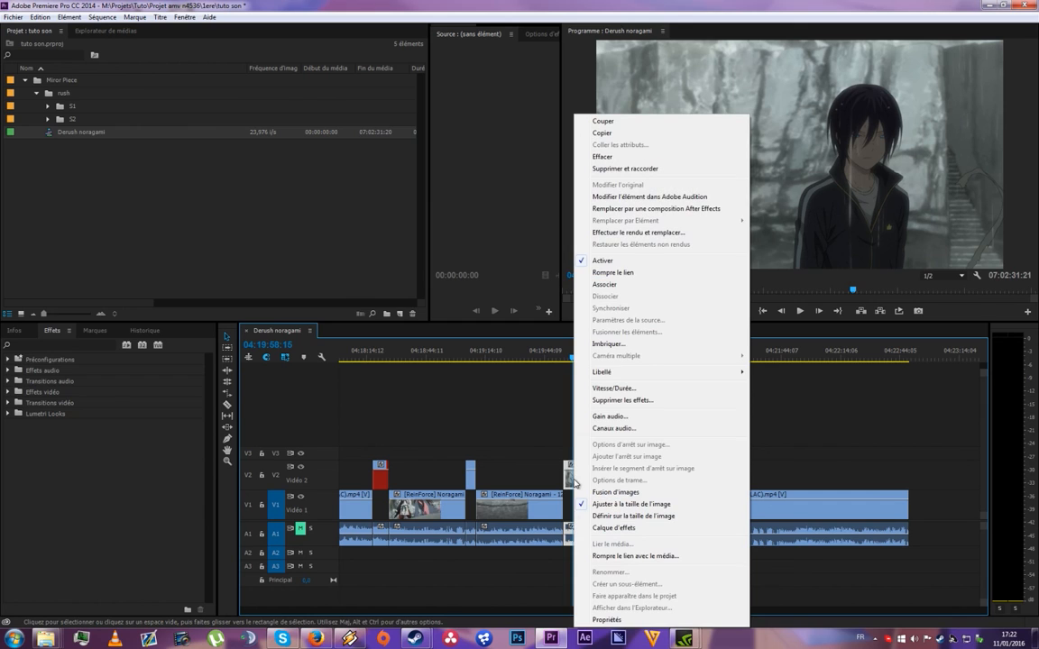
pyautogui.moveTo(712, 370)
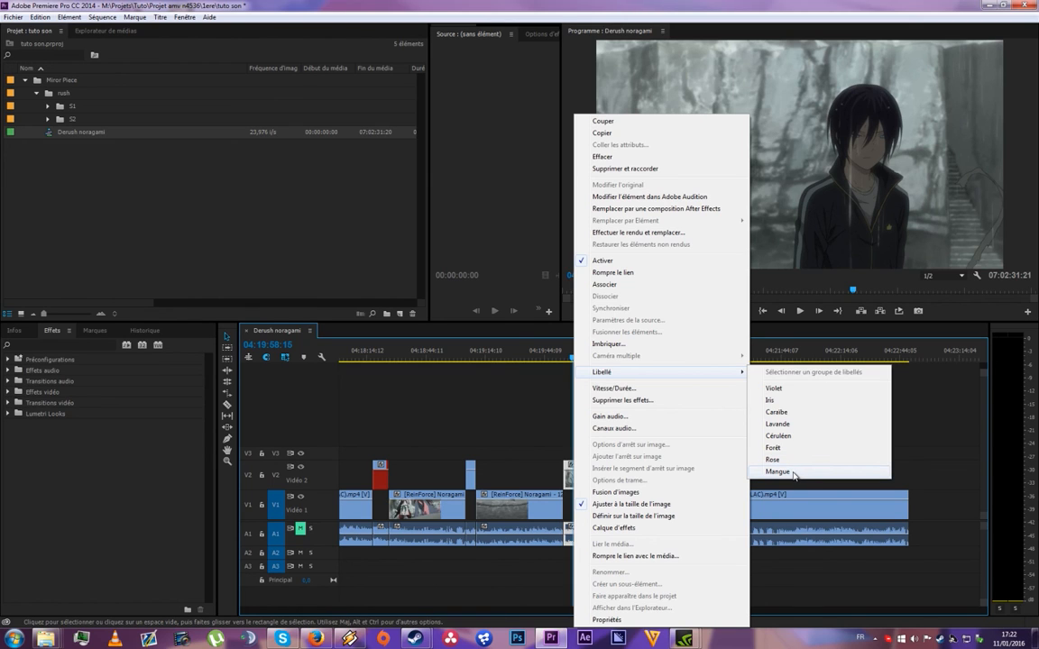
pyautogui.click(801, 414)
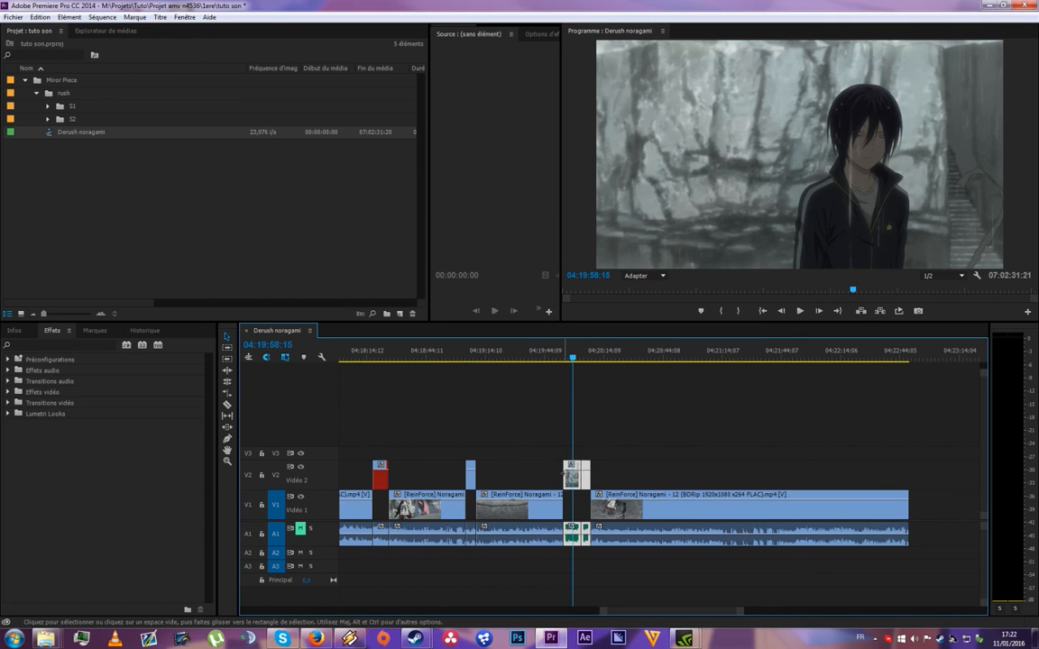
pyautogui.rightClick(570, 475)
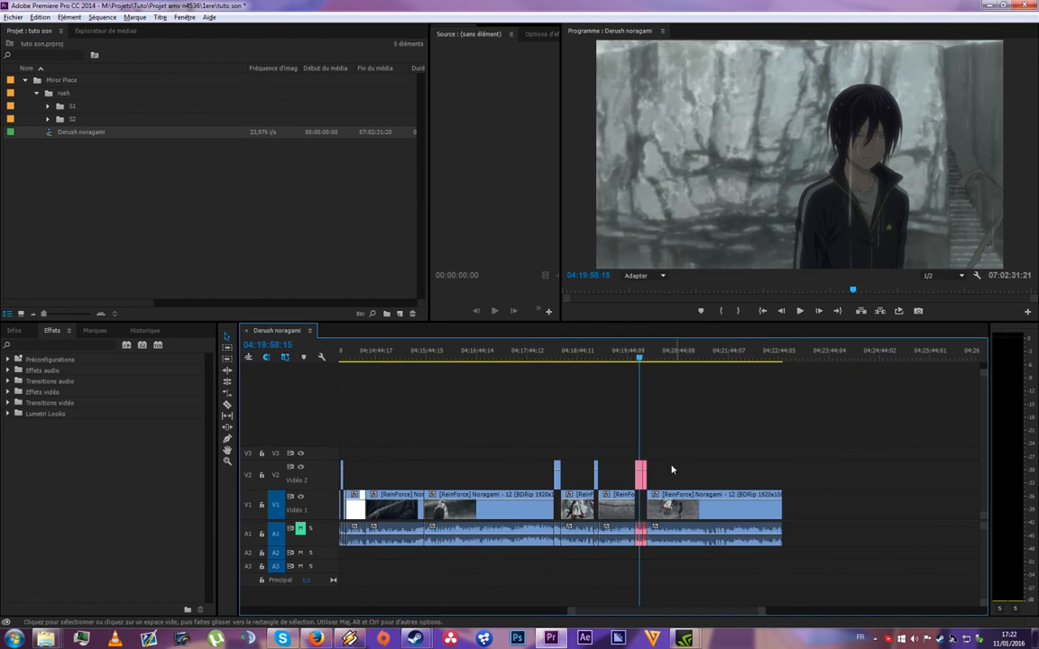
pyautogui.scroll(-4, 672, 469)
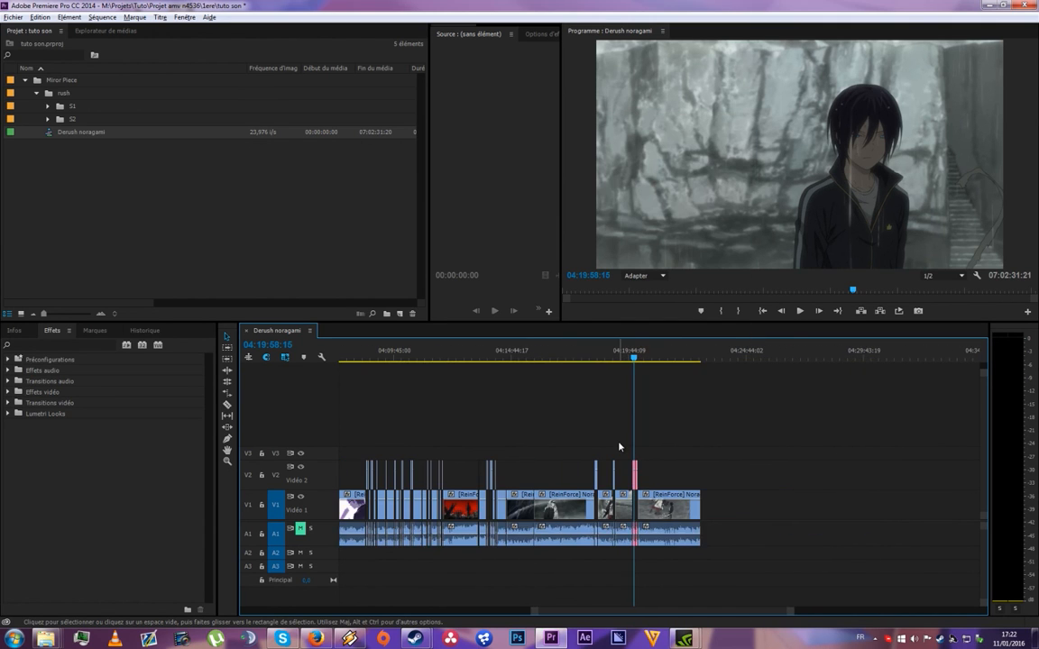
# Start importing the Miror Piece project again, choosing to import only selected sequences
pyautogui.scroll(4, 620, 445)
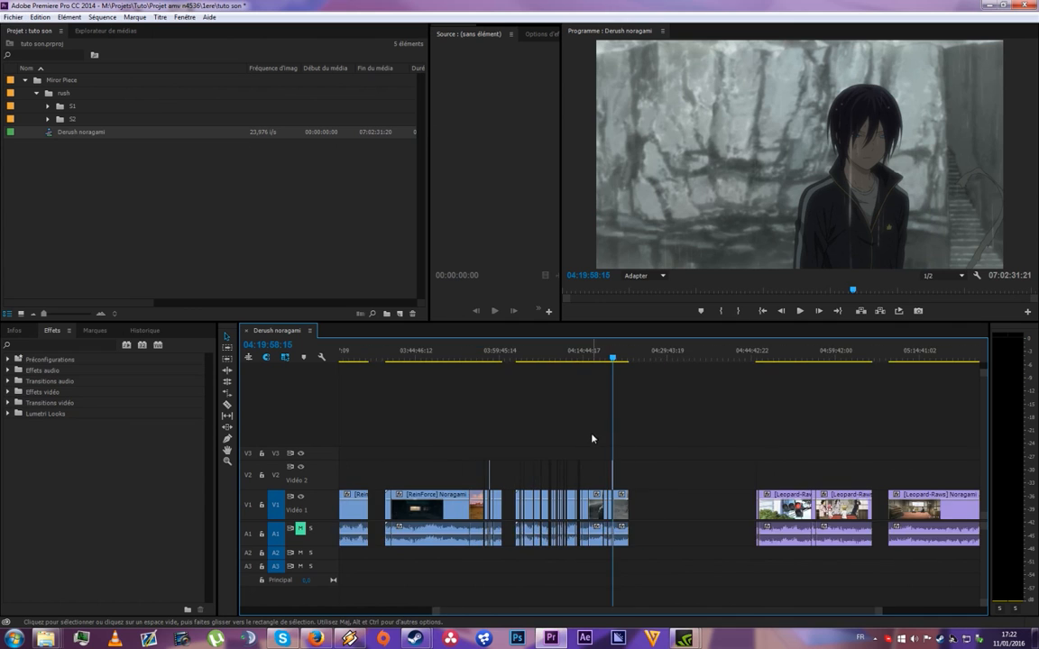
pyautogui.scroll(-3, 591, 433)
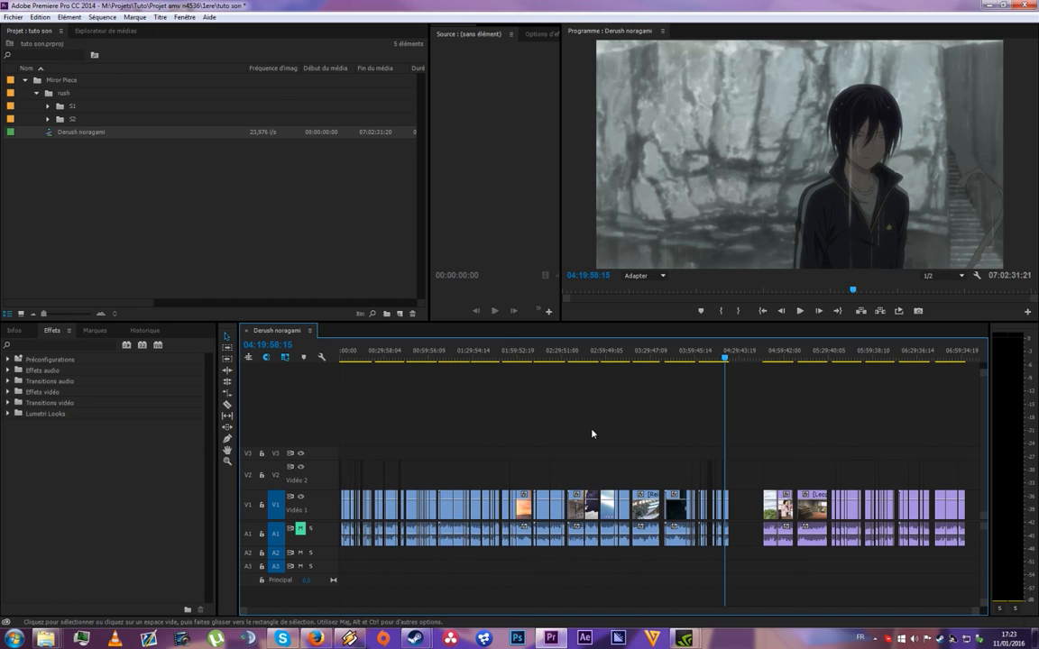
pyautogui.click(78, 179)
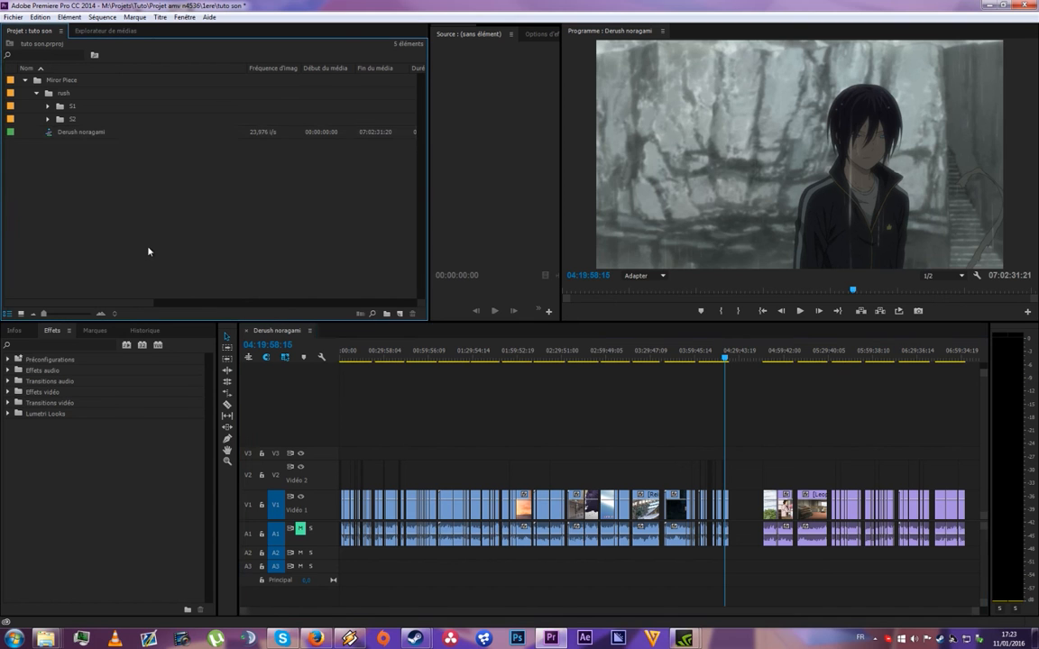
pyautogui.doubleClick(141, 217)
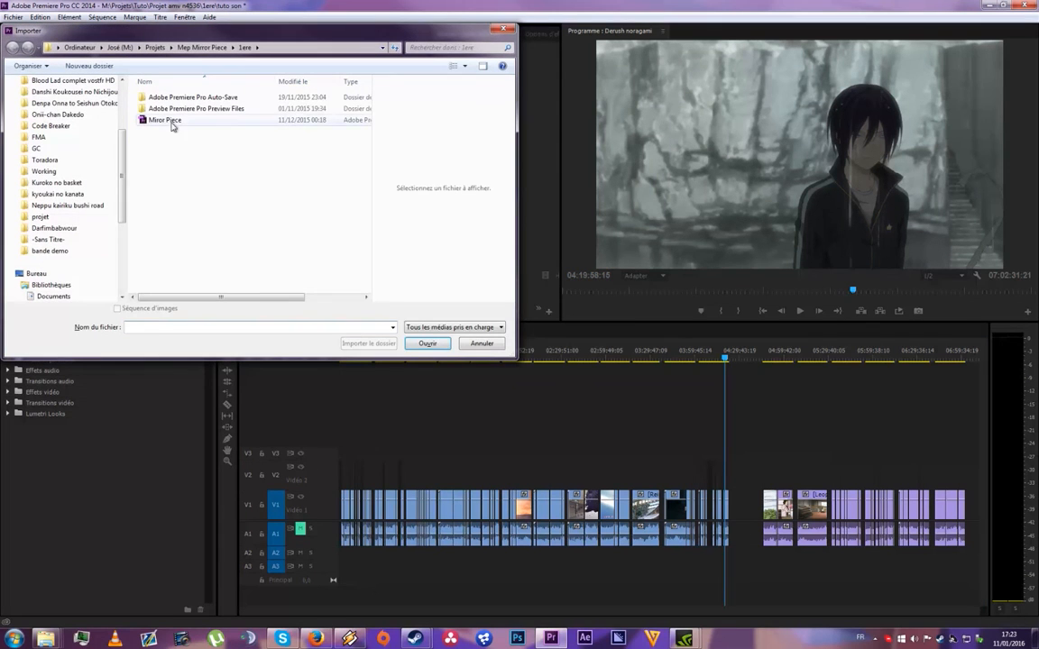
pyautogui.click(162, 119)
pyautogui.click(428, 344)
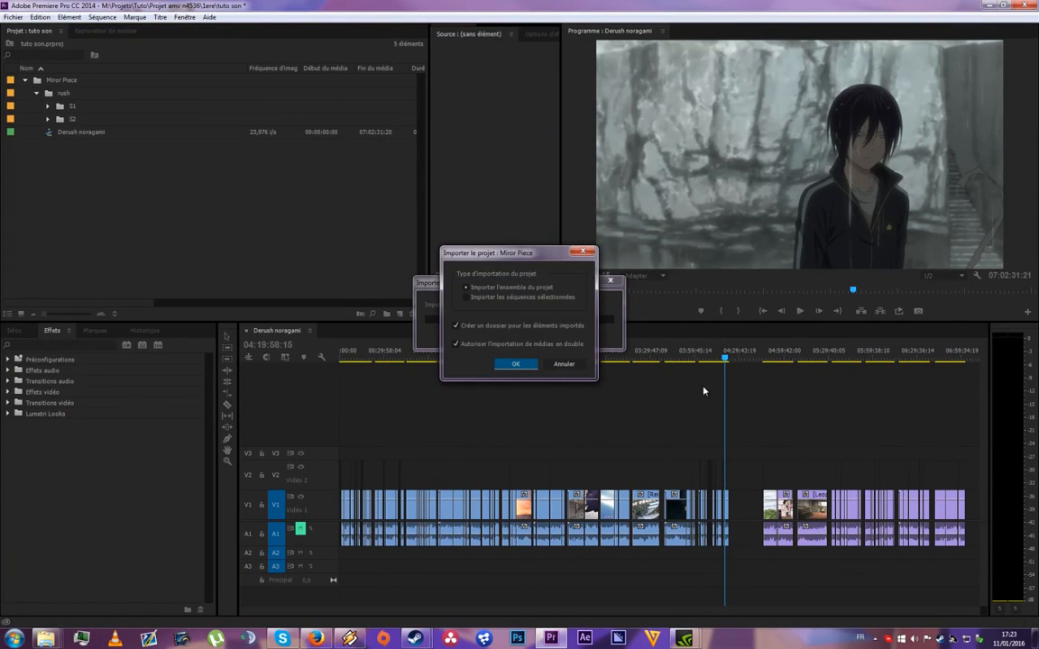
pyautogui.click(506, 298)
pyautogui.click(516, 364)
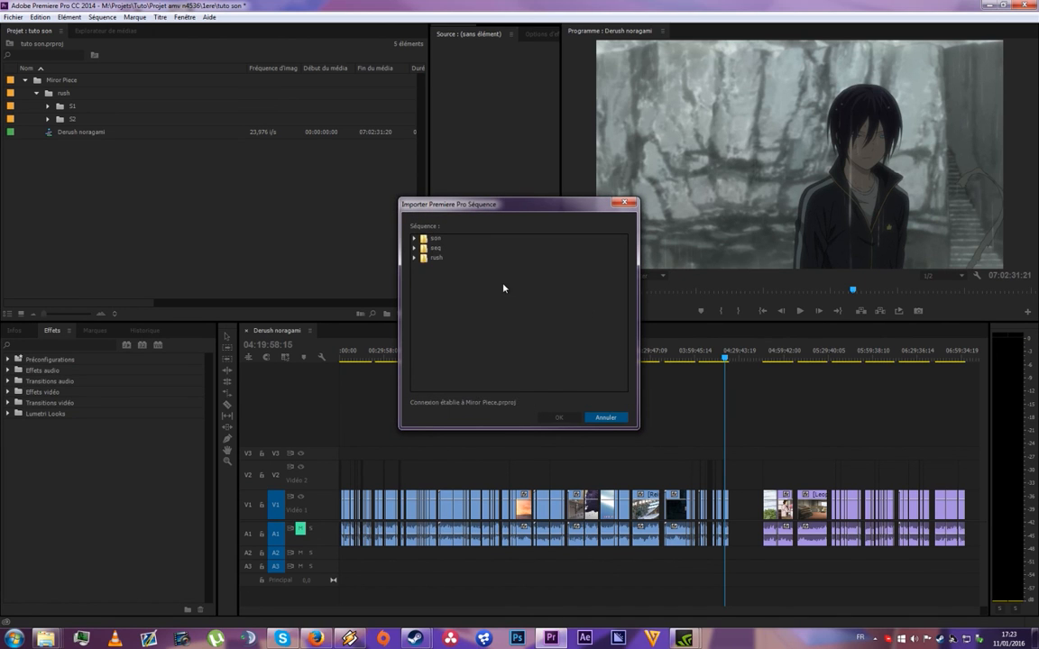
# Import the Derush noragami op v mirror piece sequence from the derush folder inside seq
pyautogui.click(414, 247)
pyautogui.click(420, 268)
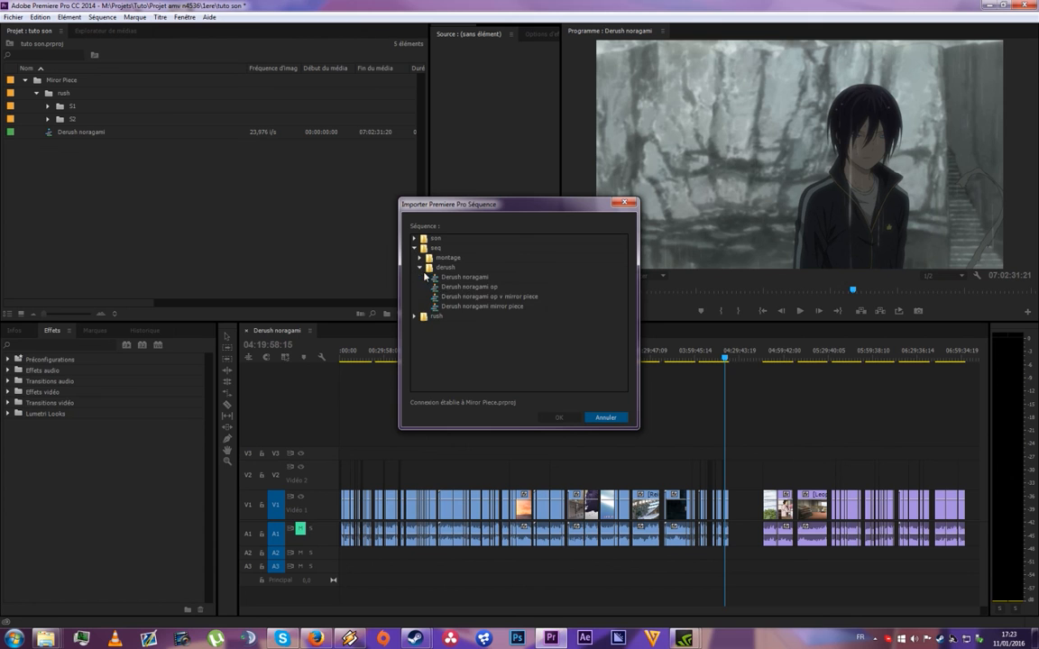
pyautogui.doubleClick(509, 299)
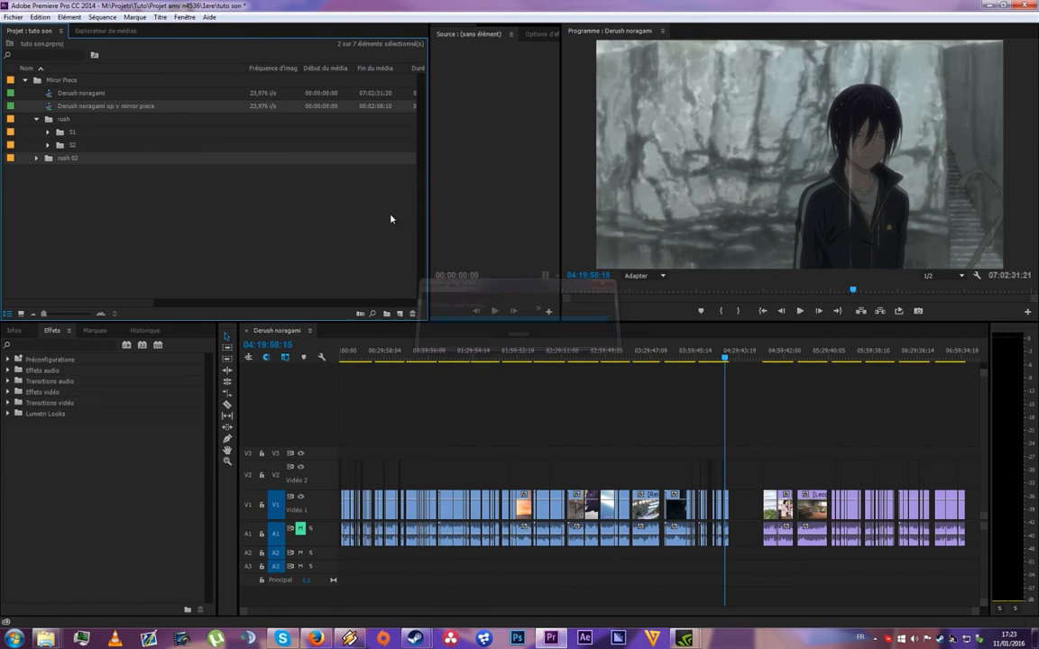
# Open the Derush noragami op v mirror piece sequence and preview it at 00:00:56:06
pyautogui.doubleClick(90, 105)
pyautogui.scroll(-4, 404, 357)
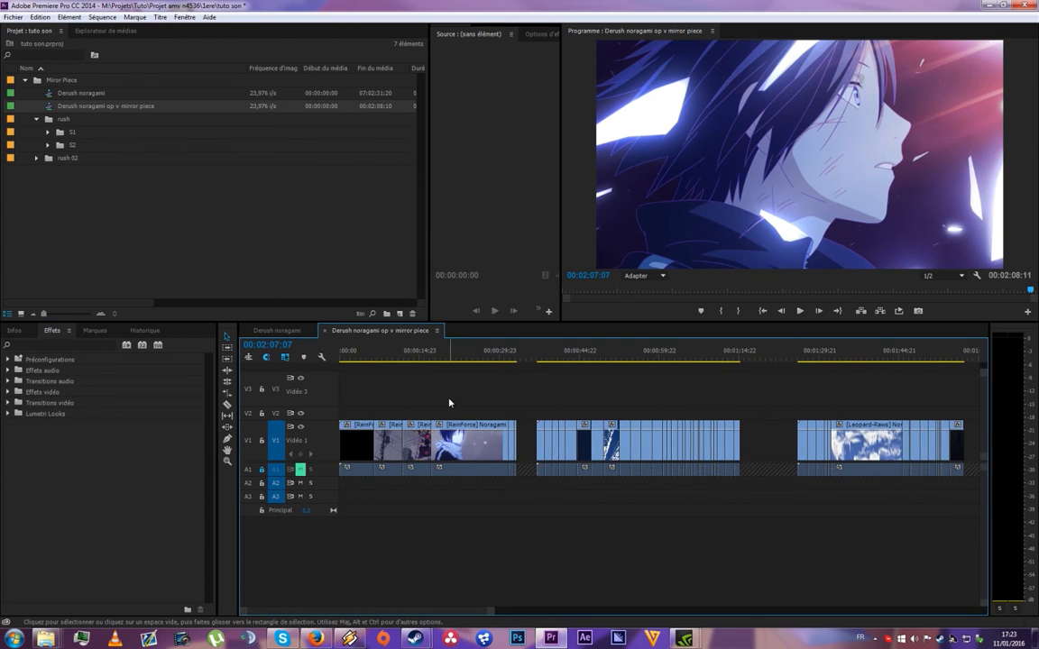
pyautogui.moveTo(366, 358); pyautogui.dragTo(458, 358)
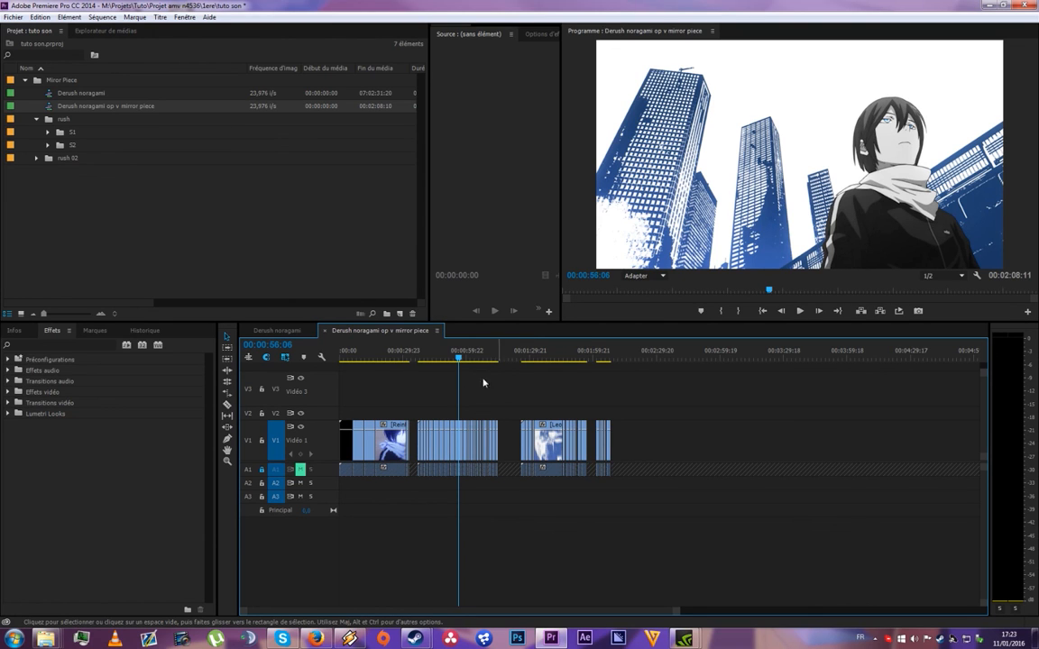
# Examine the separated clip groups across the opening derush sequence, moving the playhead to 00:04:11:01 and 00:00:13:23
pyautogui.click(85, 96)
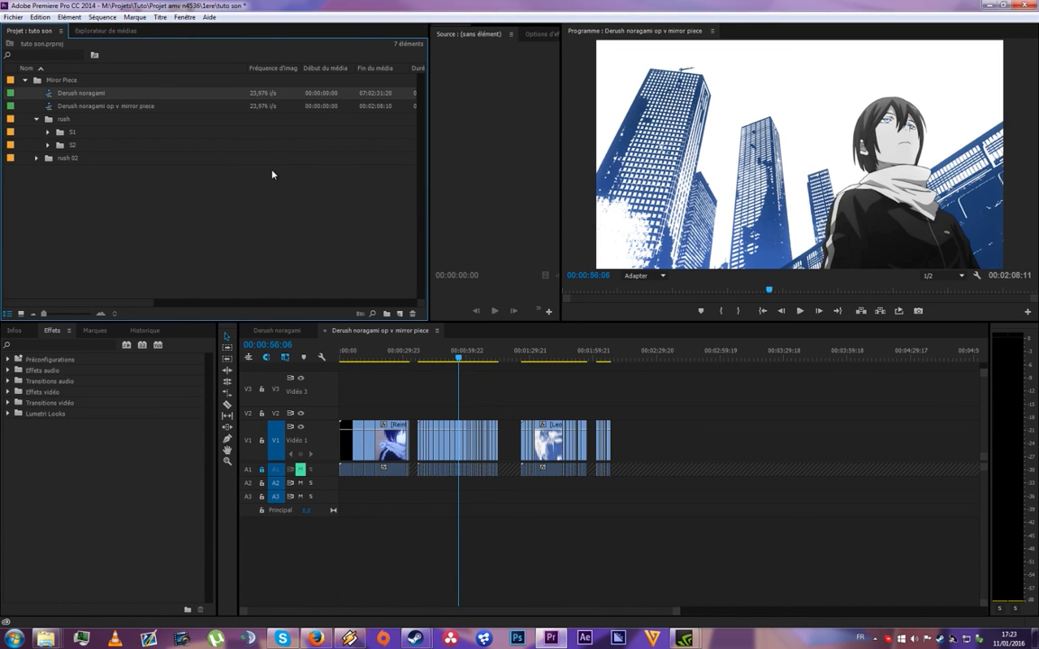
pyautogui.click(544, 384)
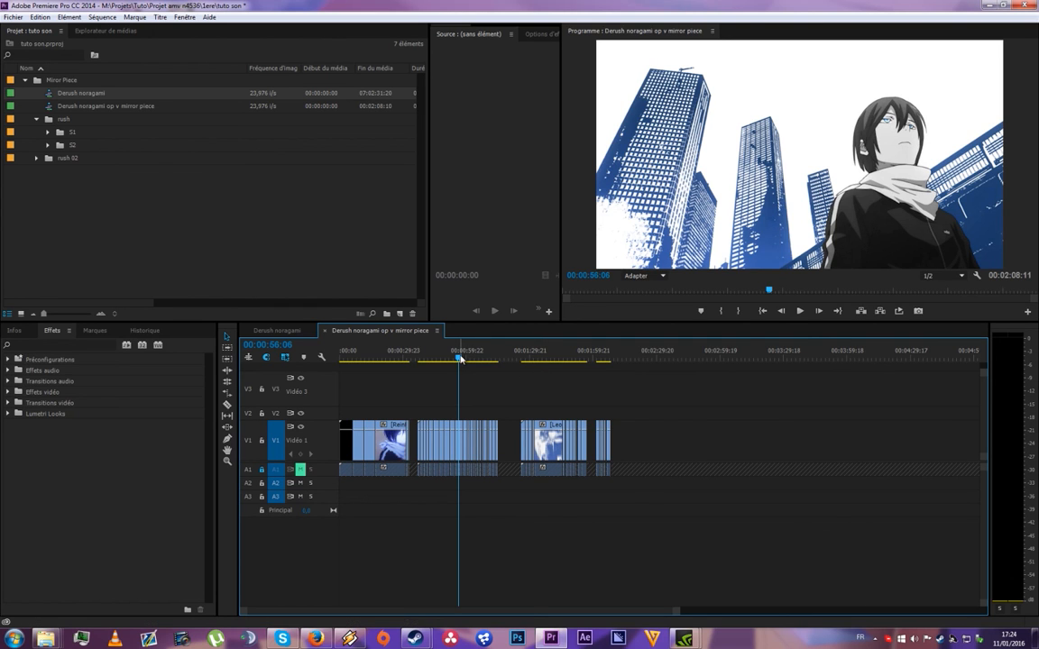
pyautogui.scroll(2, 457, 411)
pyautogui.scroll(2, 490, 391)
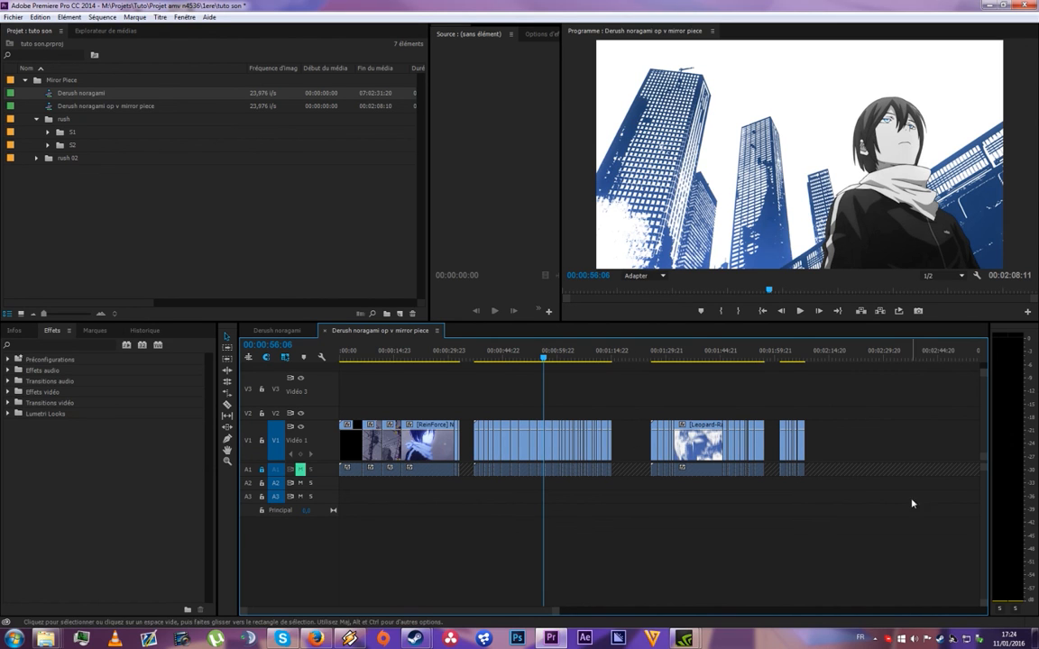
pyautogui.scroll(-3, 703, 382)
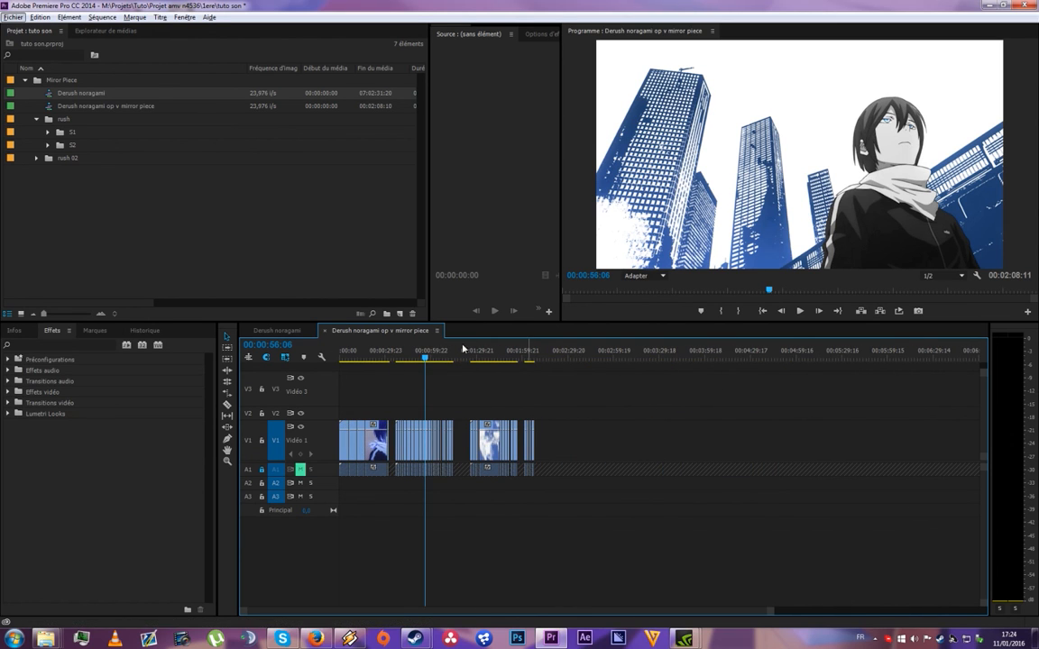
pyautogui.click(721, 359)
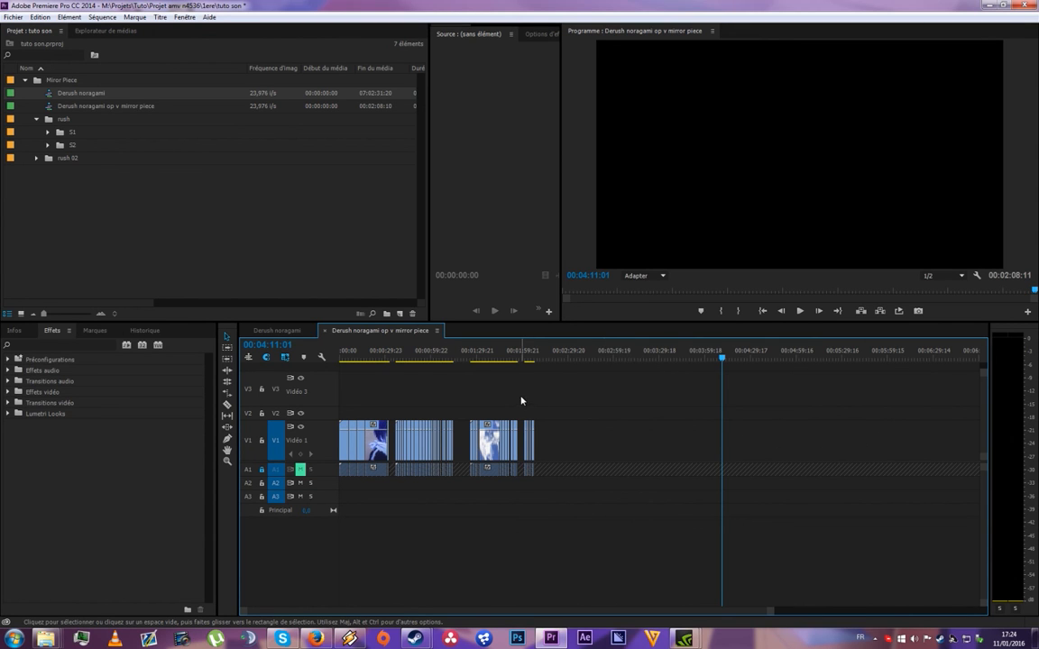
pyautogui.scroll(4, 388, 385)
pyautogui.click(380, 354)
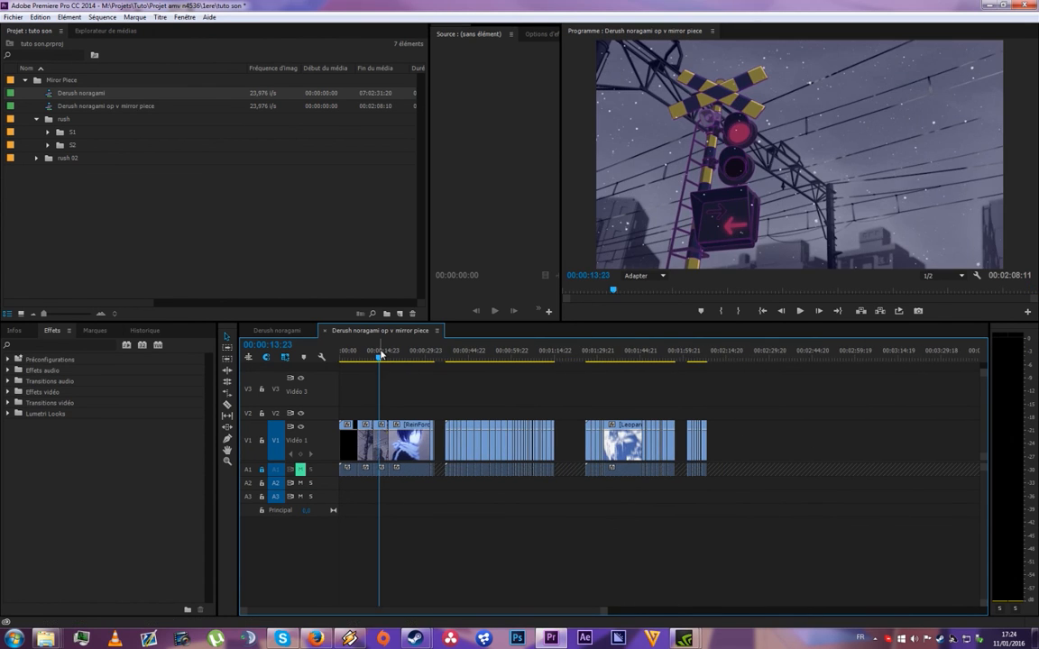